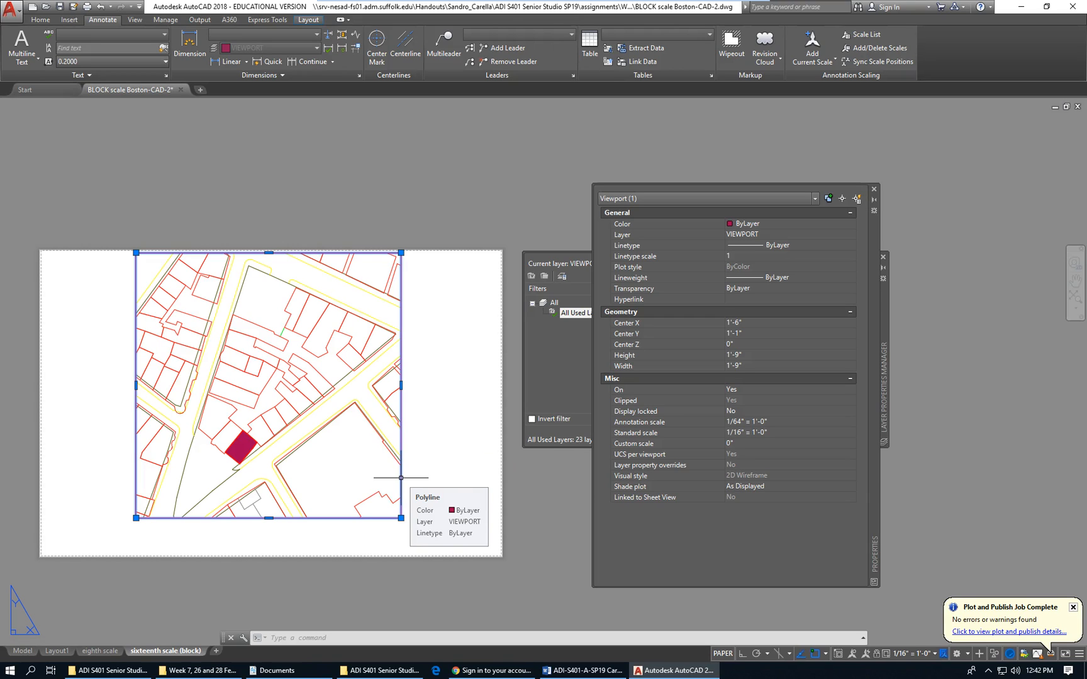
# Examine the viewport's properties and the magenta-filled building in the sixteenth scale (block) layout.
pyautogui.press('Escape')
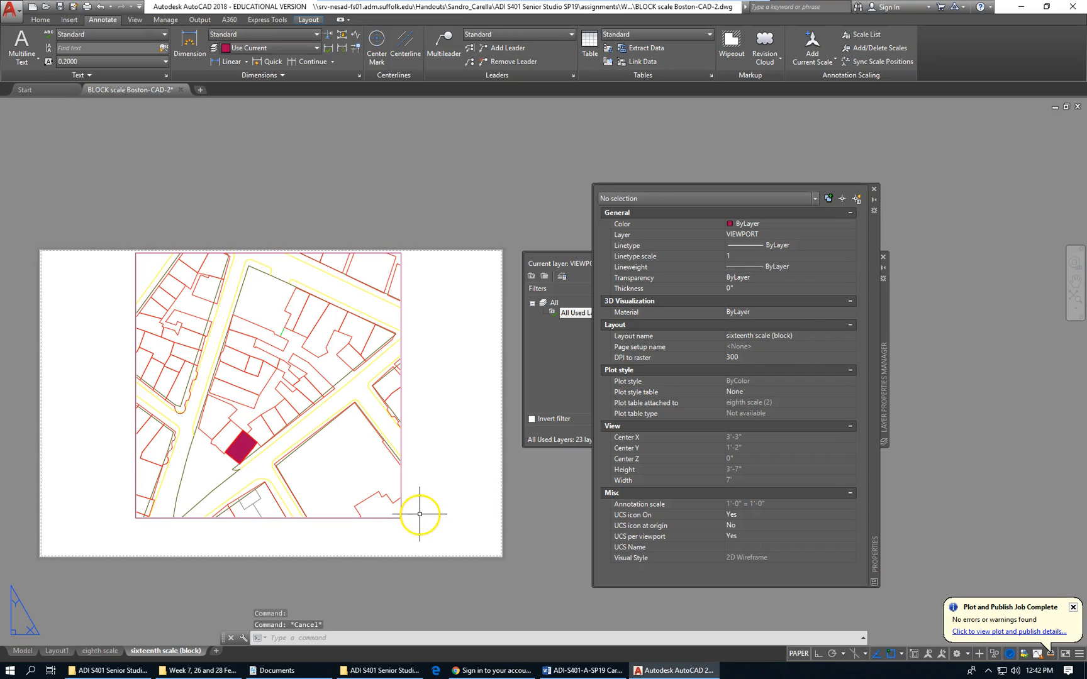
pyautogui.click(402, 478)
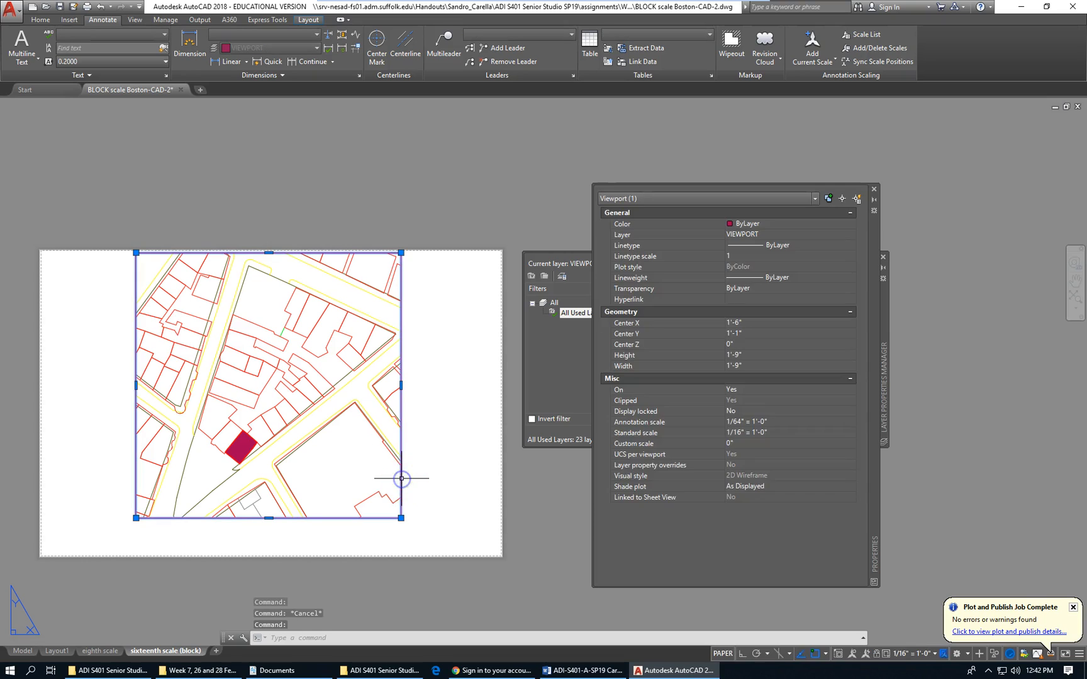
pyautogui.press('Escape')
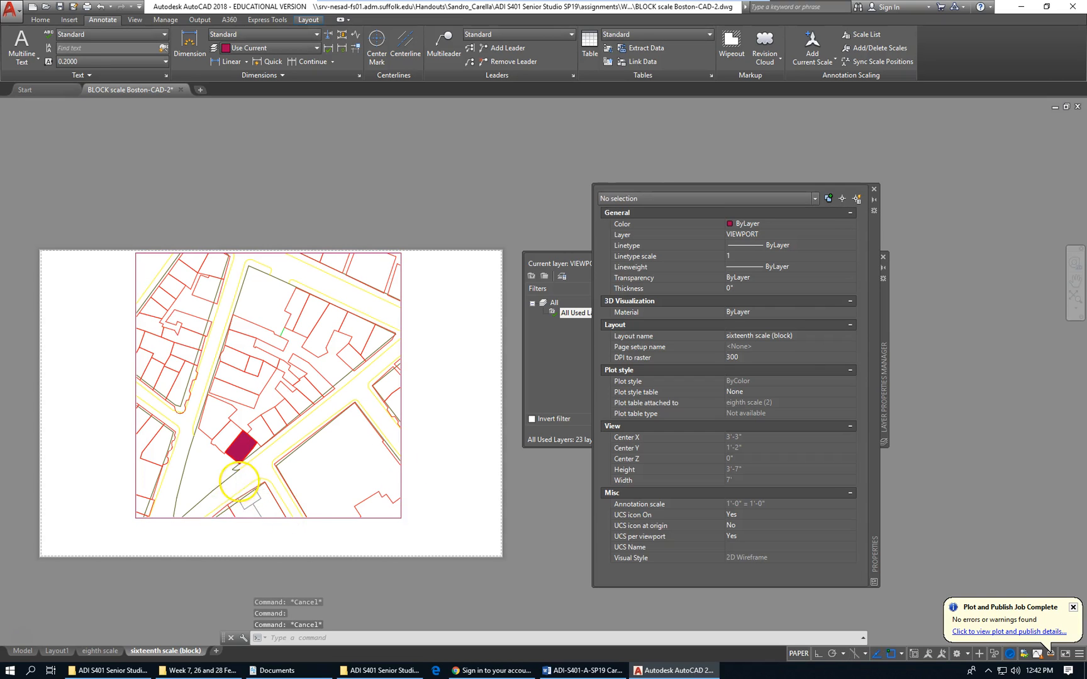
pyautogui.scroll(6, 245, 480)
pyautogui.scroll(-2, 245, 480)
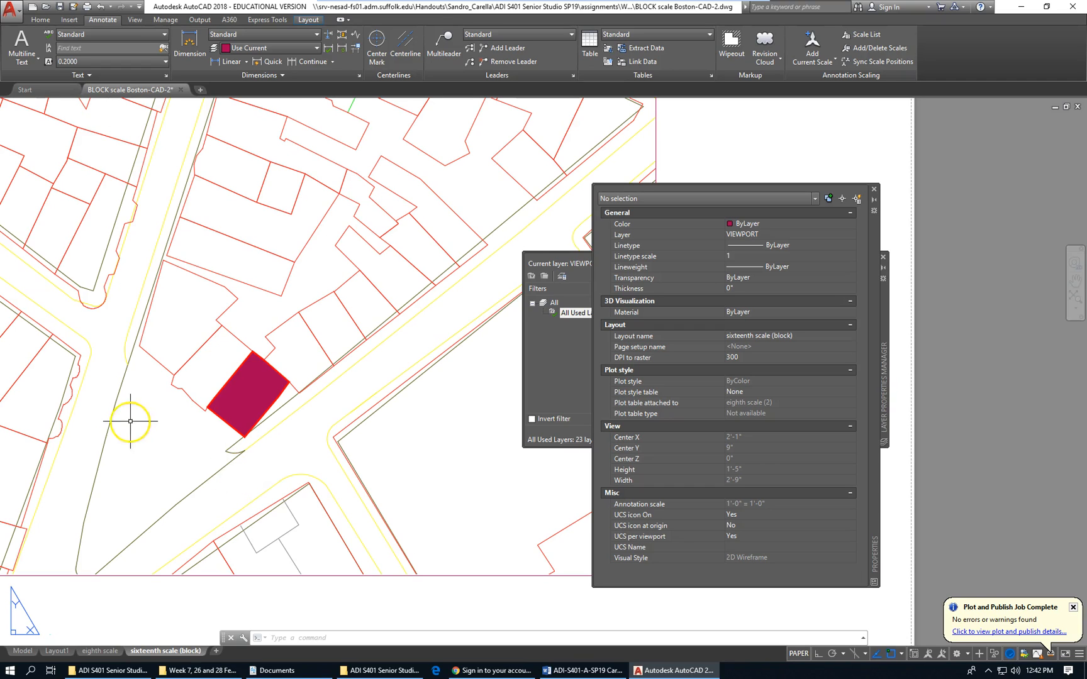
pyautogui.press('Escape')
pyautogui.press('Escape')
pyautogui.scroll(-2, 241, 405)
pyautogui.scroll(-3, 244, 414)
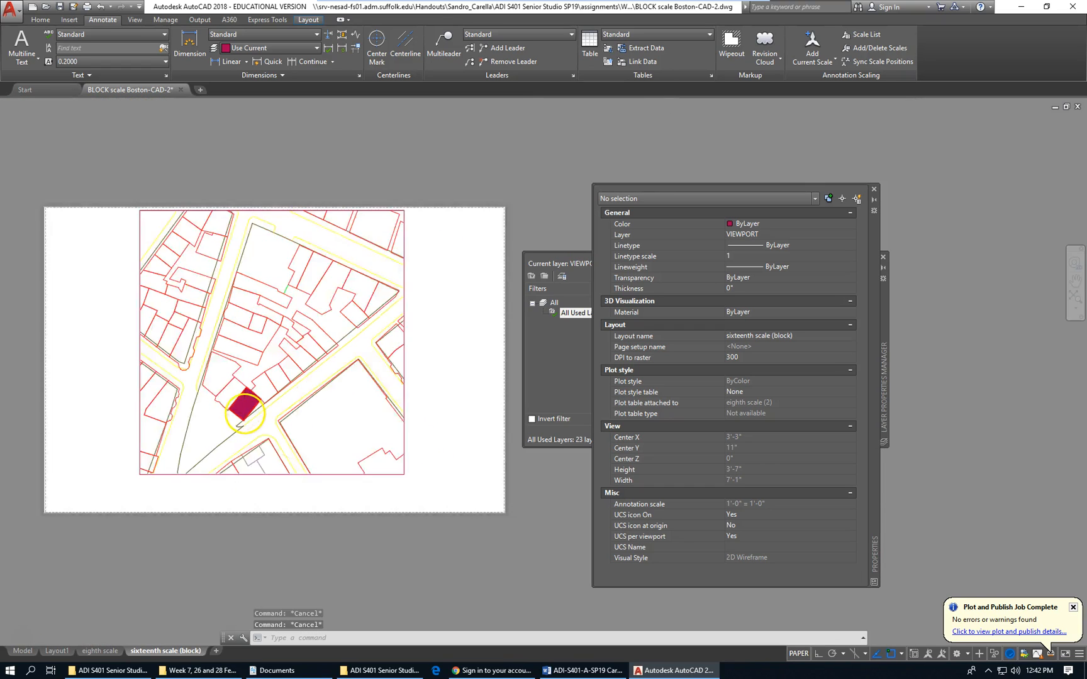
# Create a copy of the sixteenth scale (block) layout after the existing layouts and open the copy.
pyautogui.rightClick(161, 650)
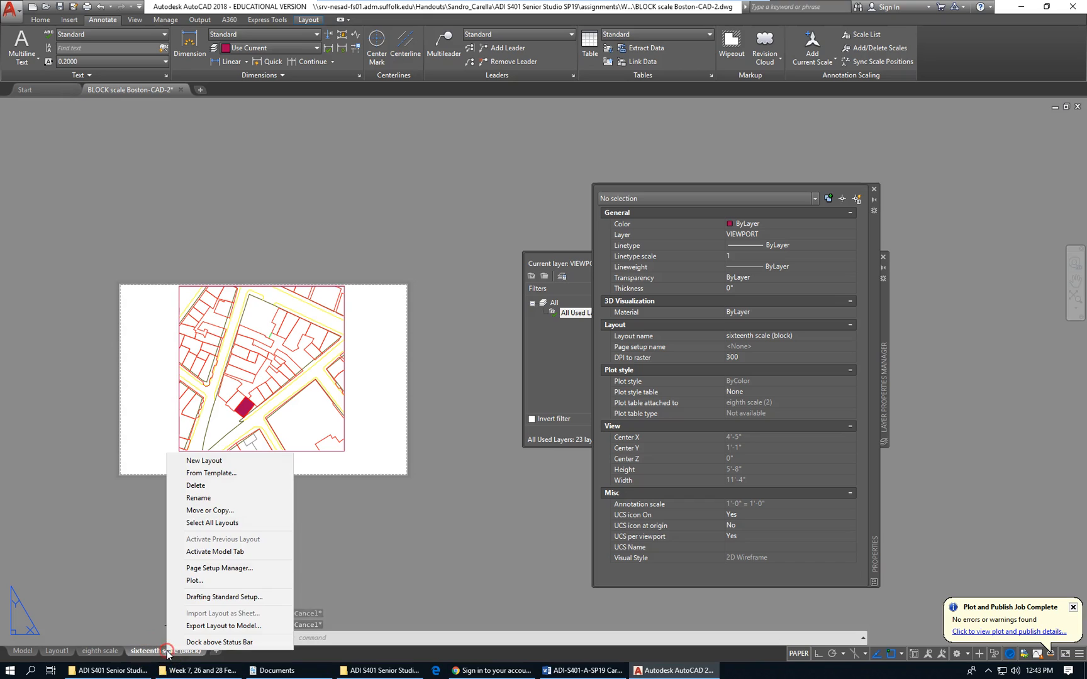
pyautogui.click(248, 513)
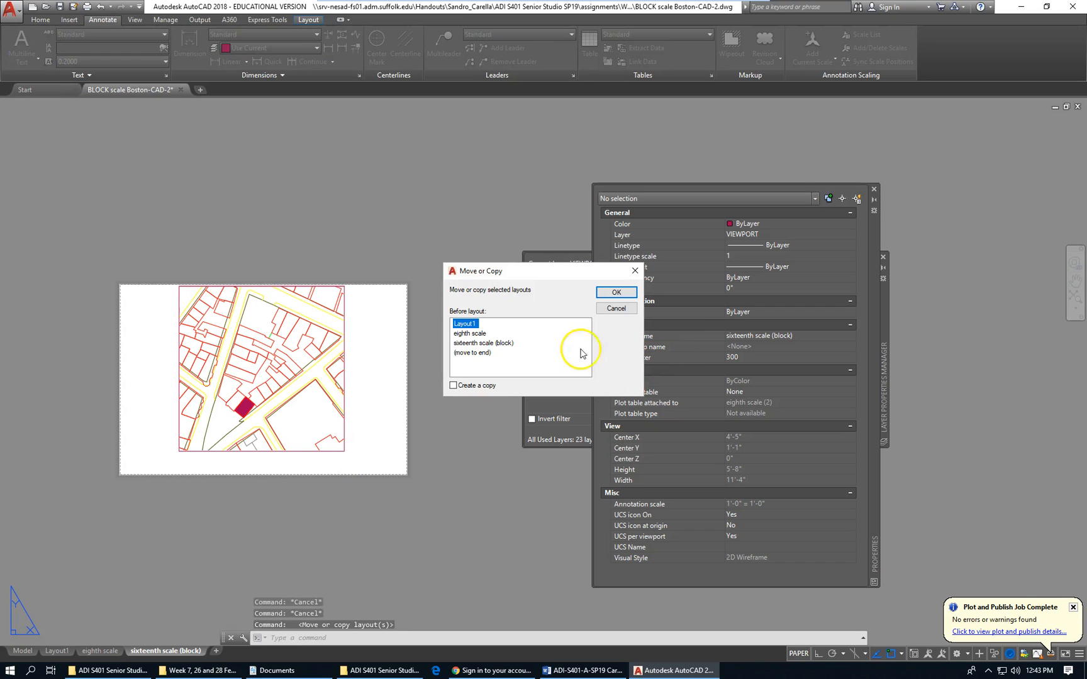
pyautogui.click(482, 354)
pyautogui.click(453, 385)
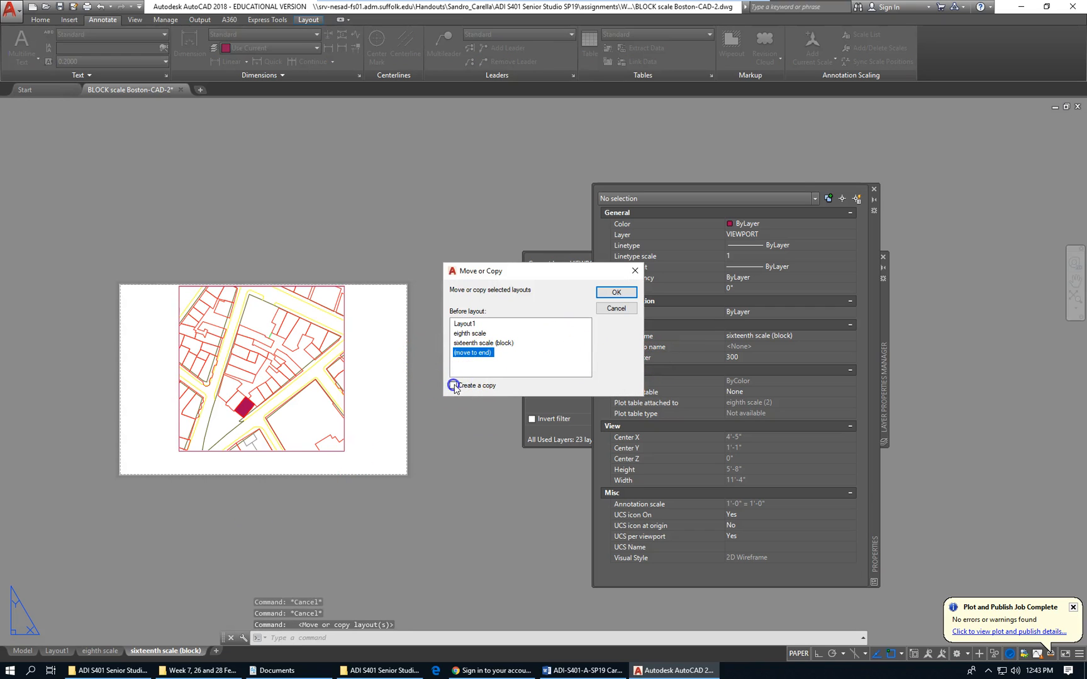
pyautogui.click(616, 292)
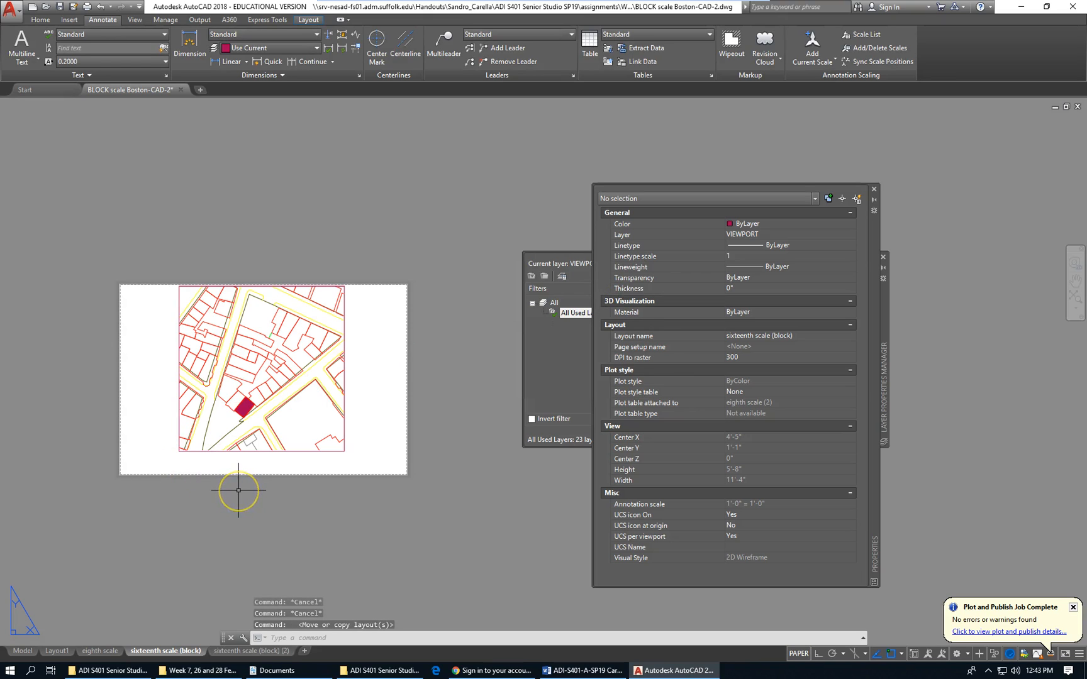
pyautogui.click(249, 651)
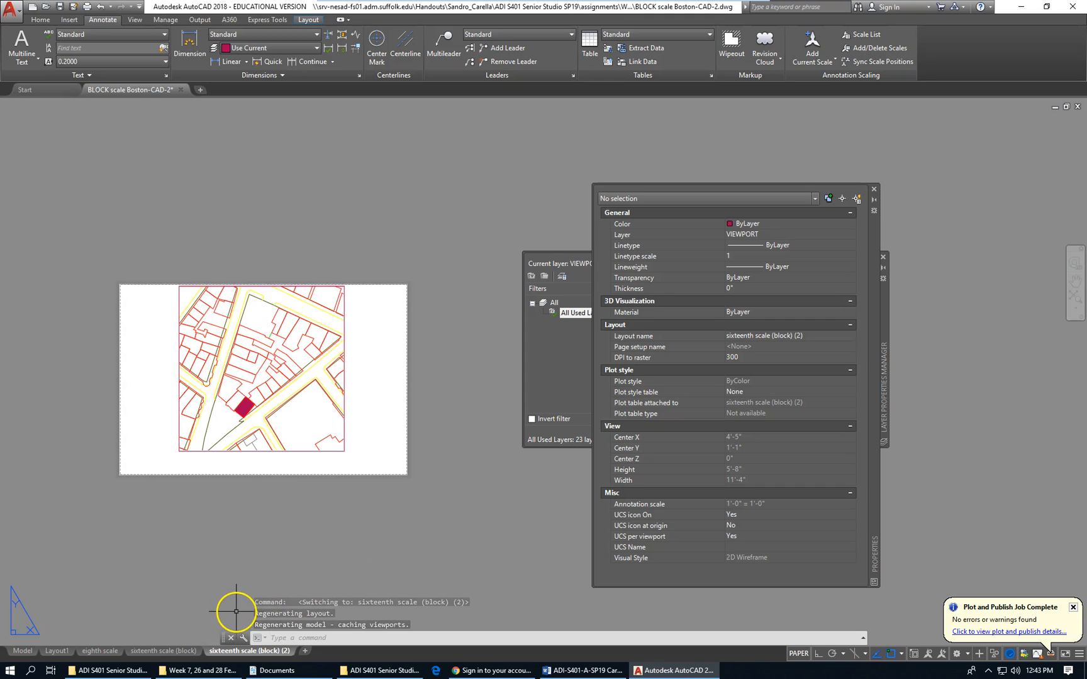
pyautogui.rightClick(243, 656)
pyautogui.click(351, 420)
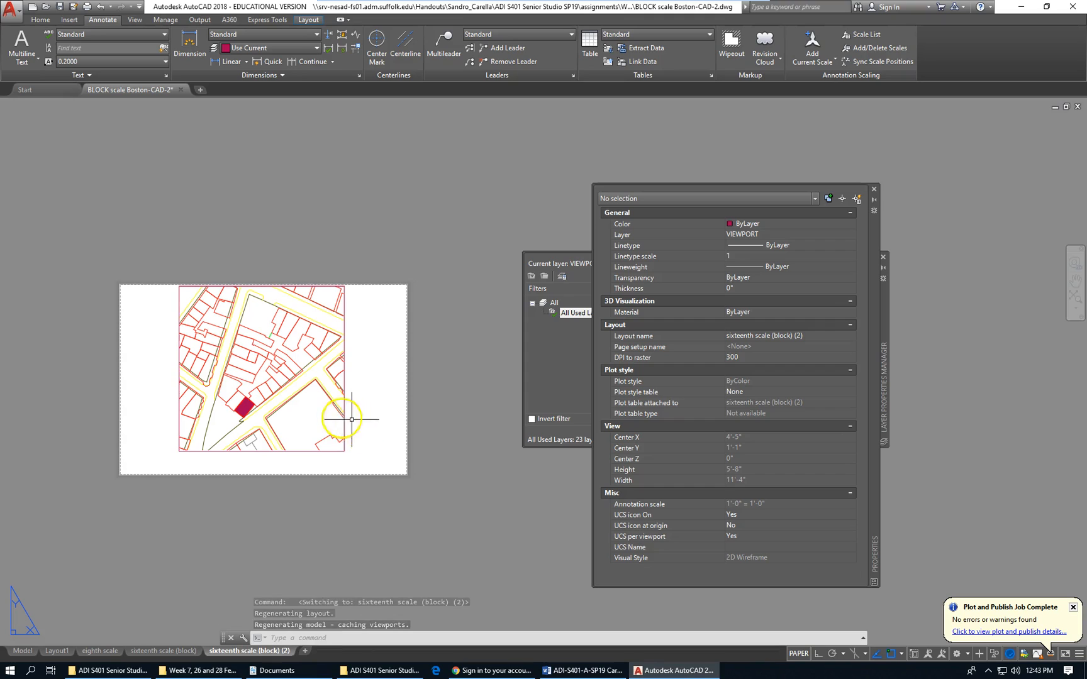
# Examine the copied layout's viewport properties and the orientation of the magenta-filled building in it.
pyautogui.click(345, 414)
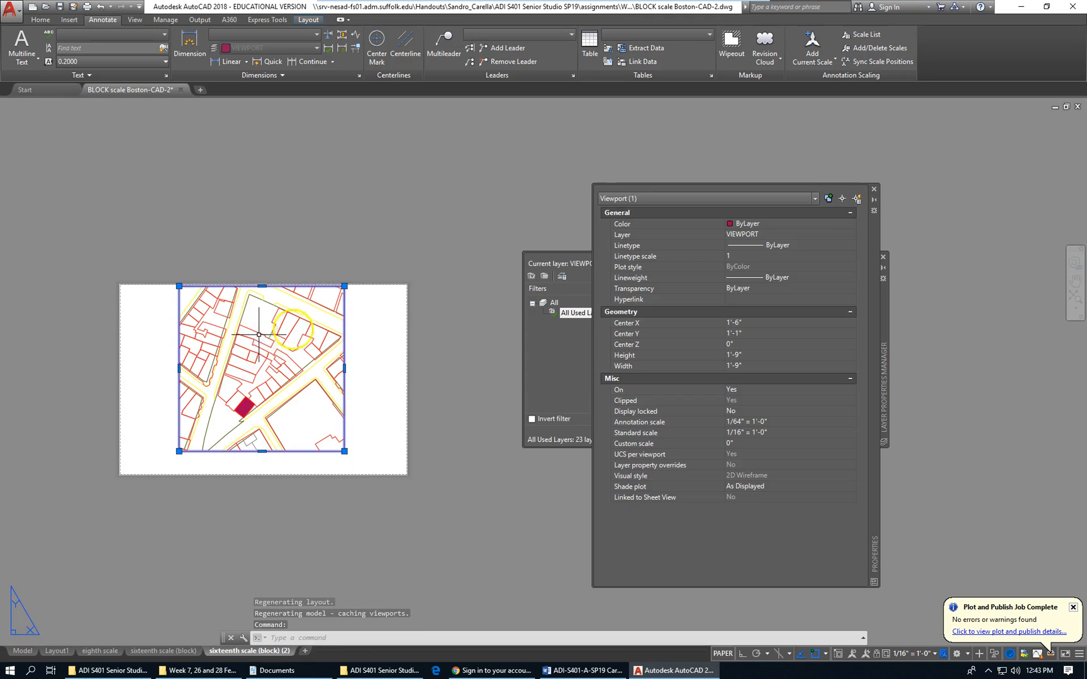
pyautogui.scroll(2, 245, 368)
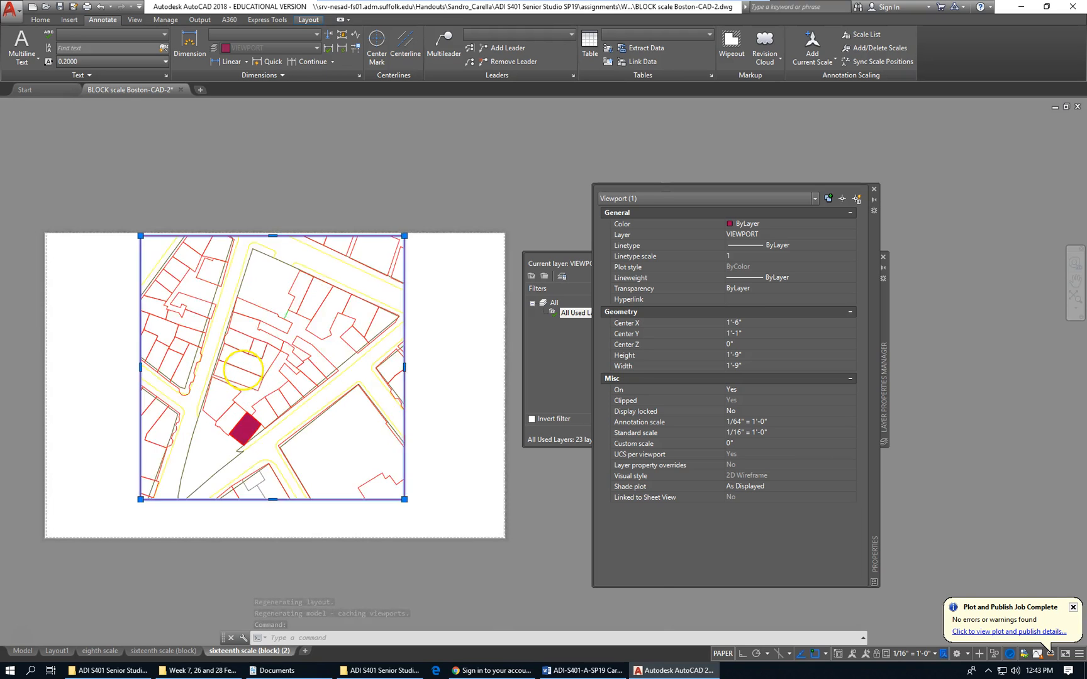
pyautogui.scroll(-1, 252, 365)
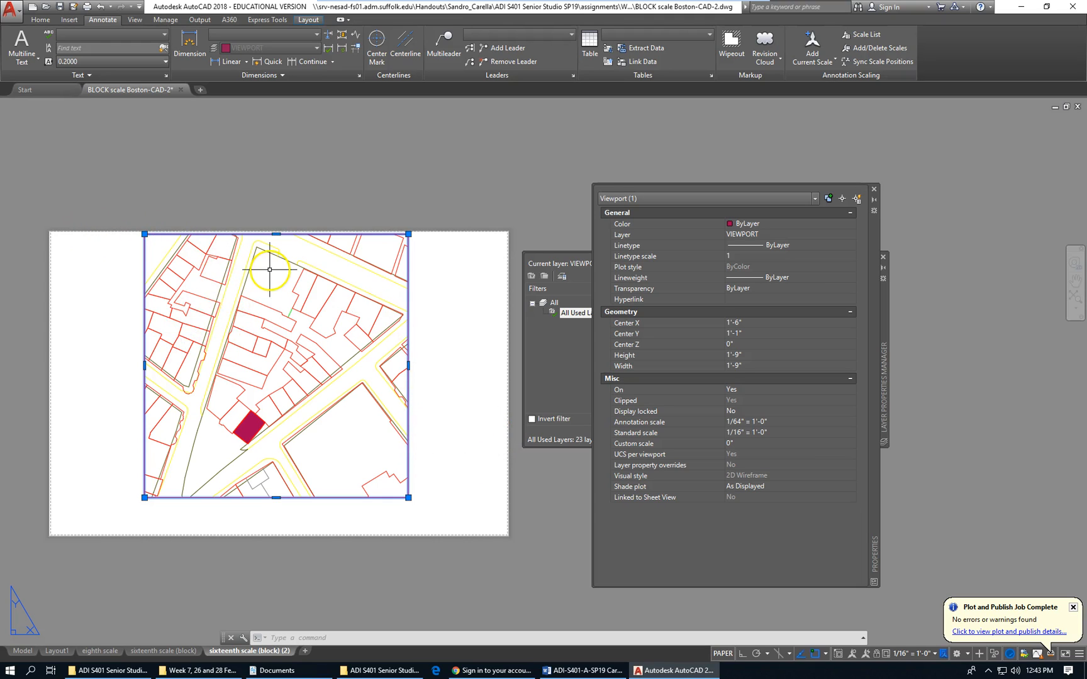
pyautogui.press('Escape')
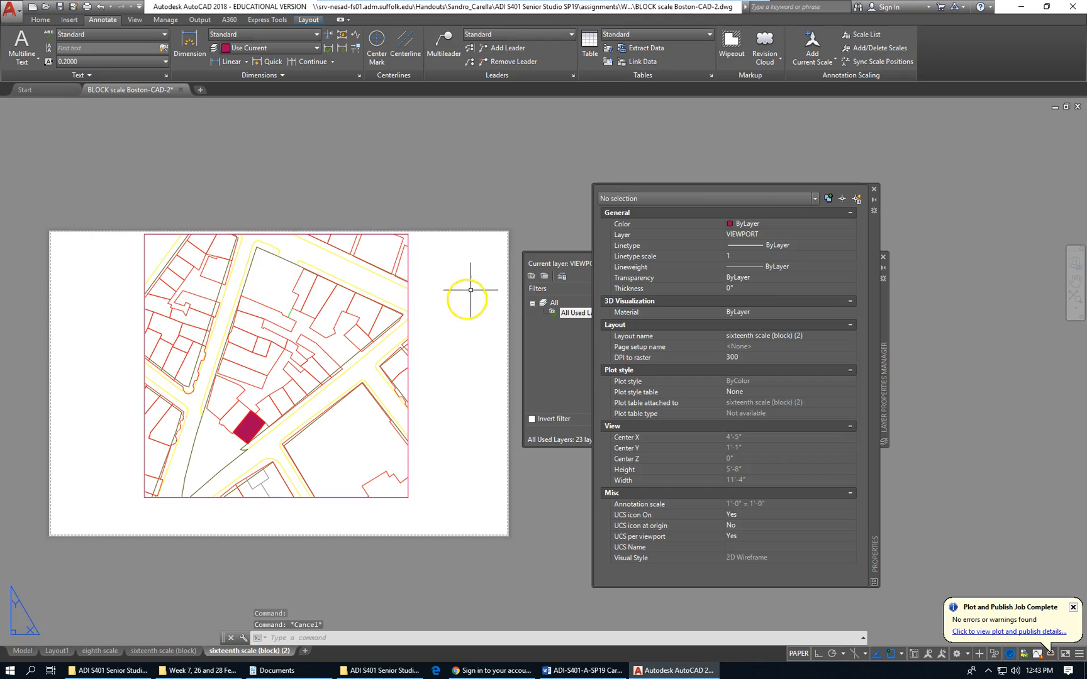
pyautogui.click(417, 364)
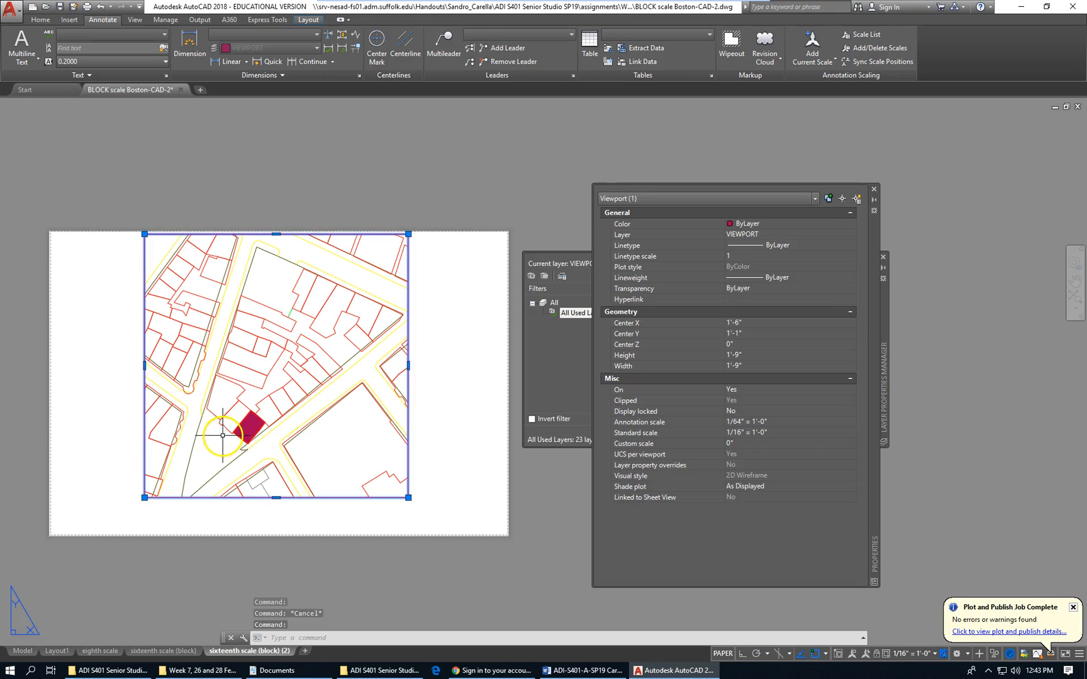
pyautogui.scroll(2, 221, 437)
pyautogui.scroll(4, 221, 437)
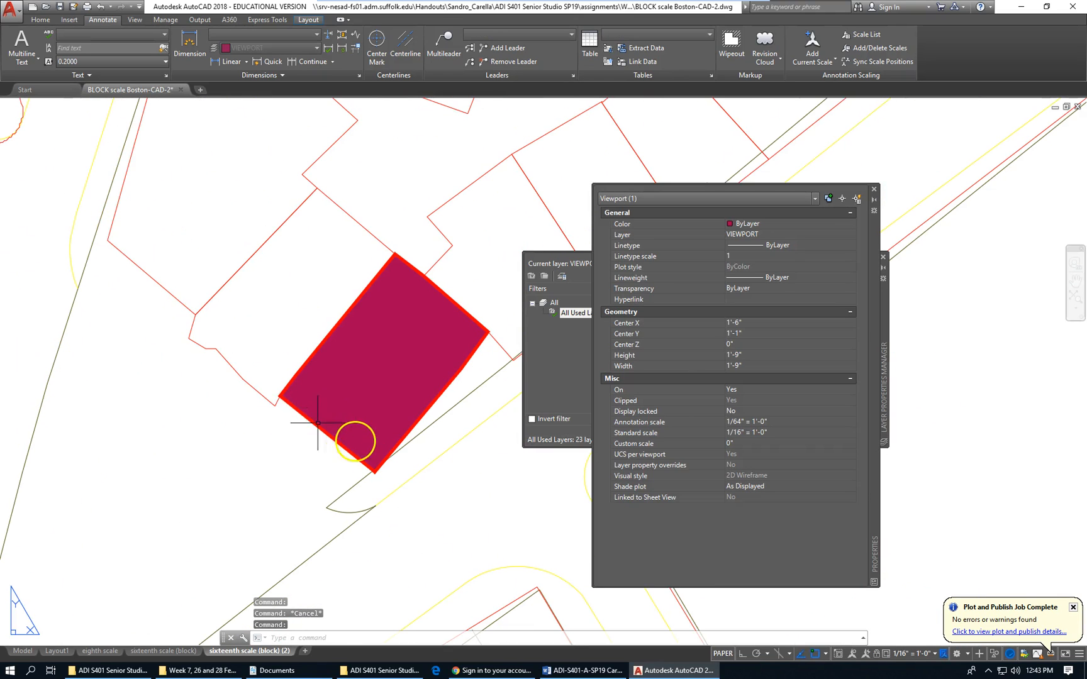
pyautogui.scroll(-7, 181, 328)
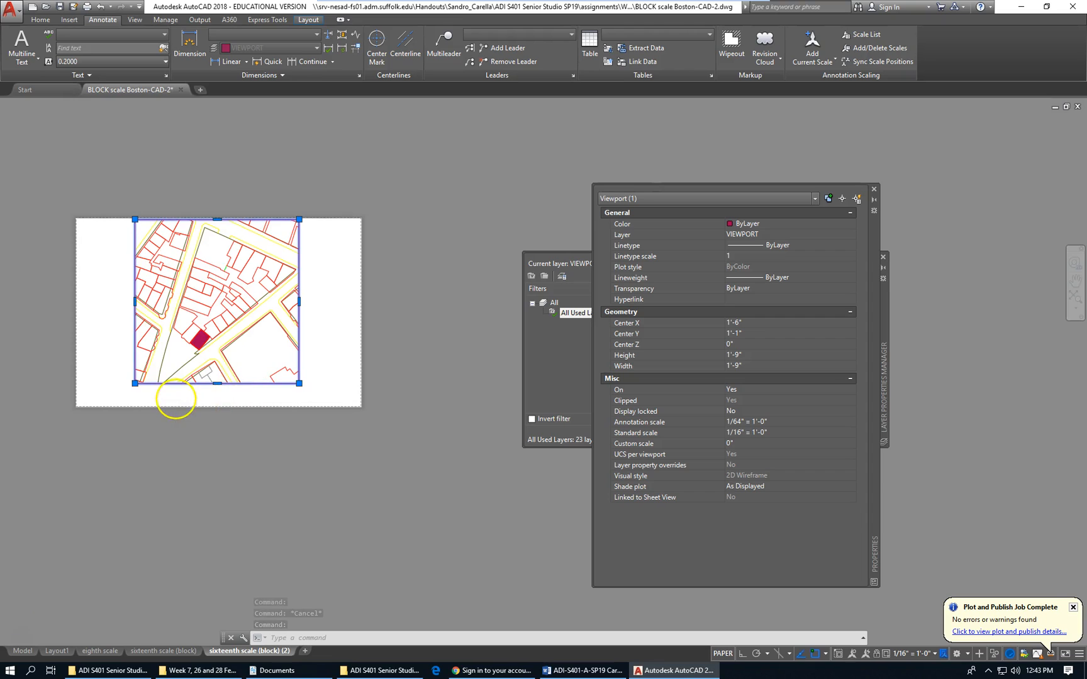
pyautogui.scroll(3, 176, 397)
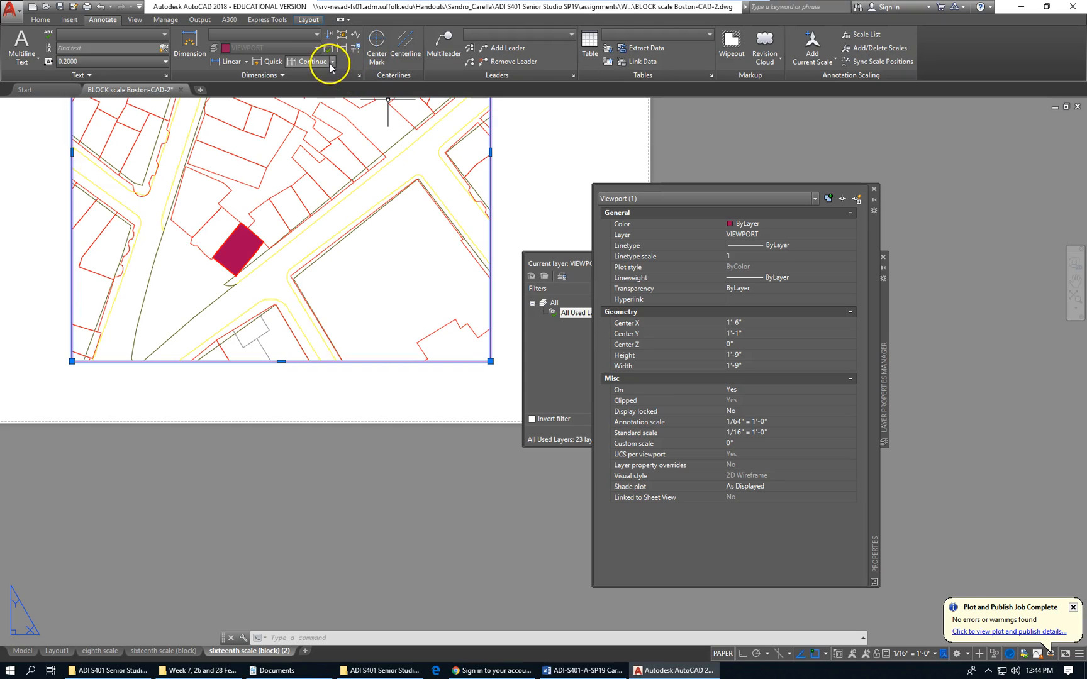
pyautogui.click(246, 62)
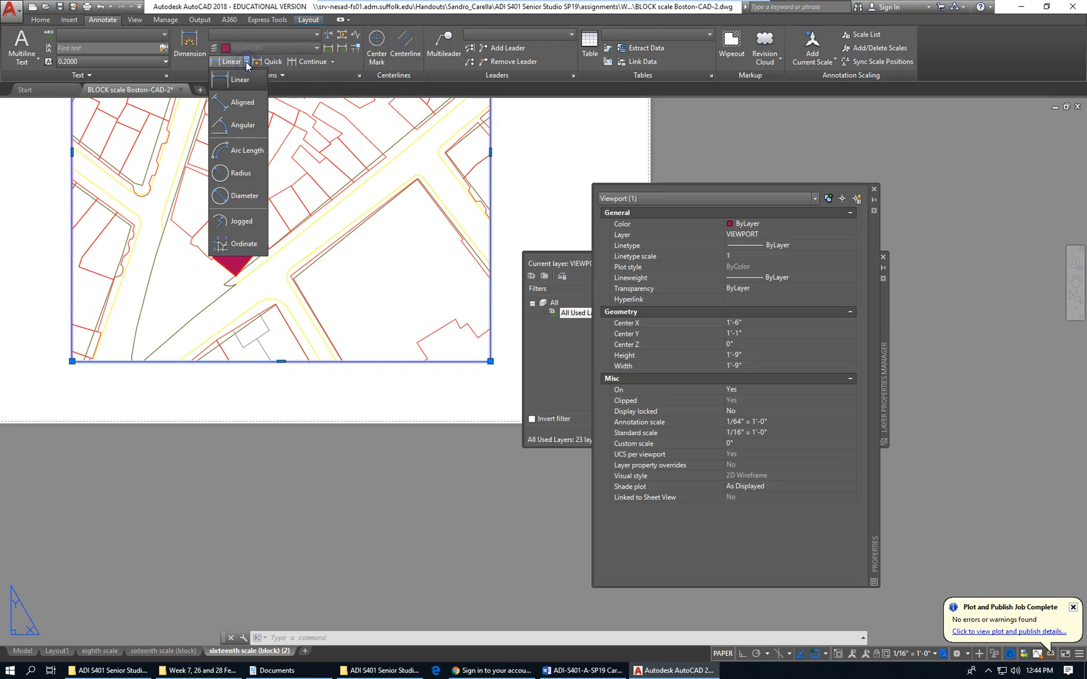
pyautogui.click(243, 124)
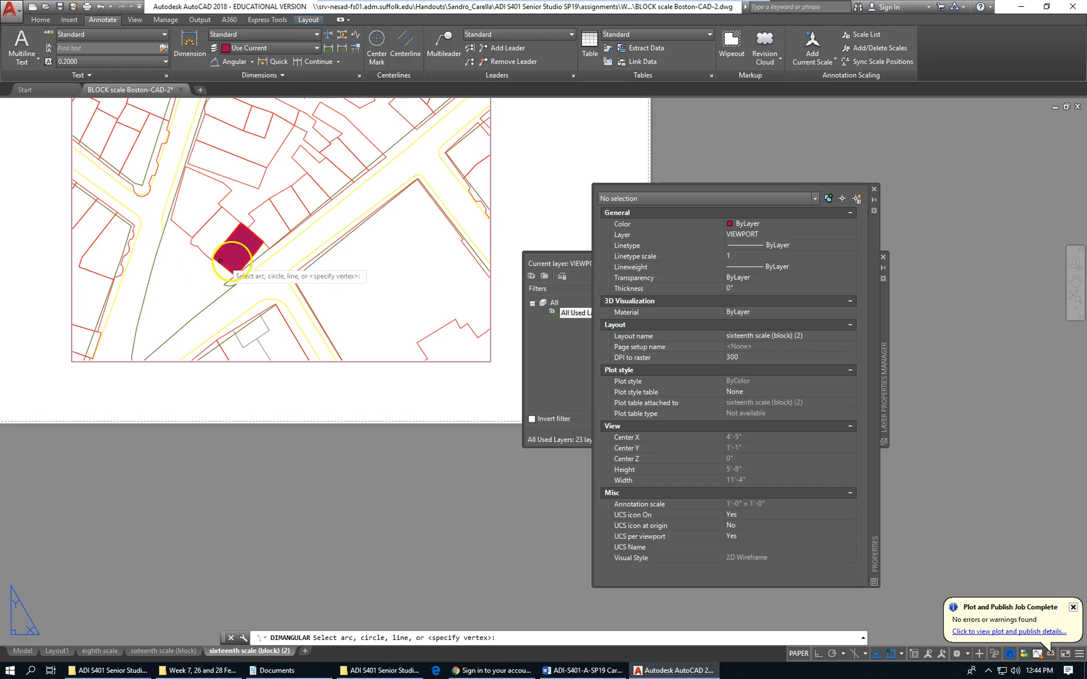
pyautogui.scroll(5, 221, 259)
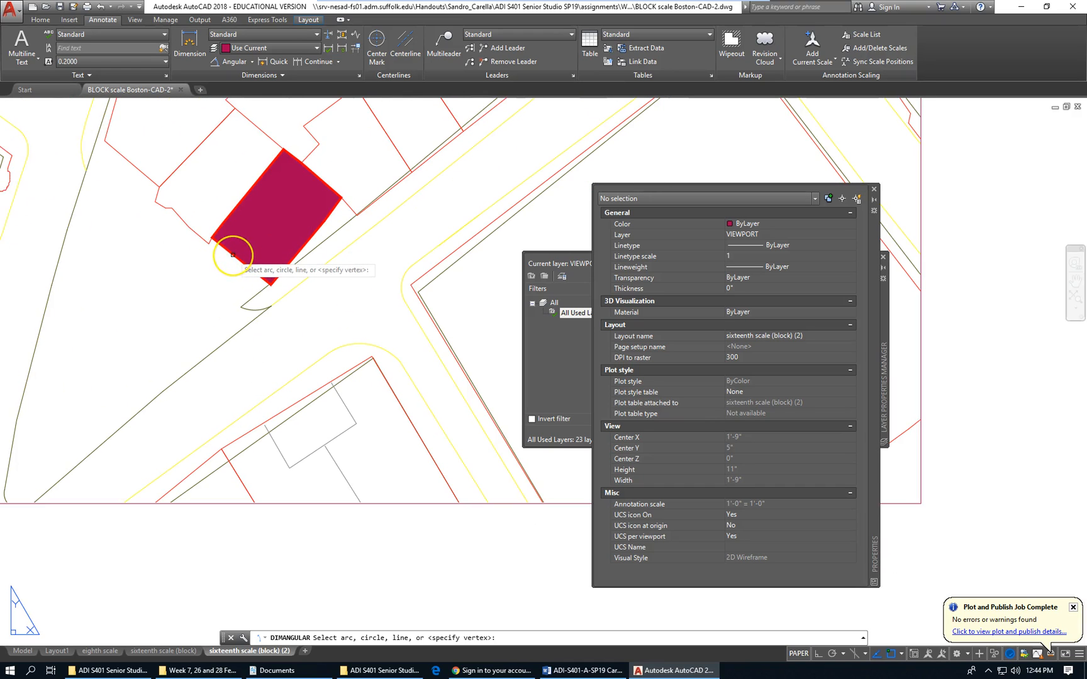
pyautogui.scroll(-4, 232, 255)
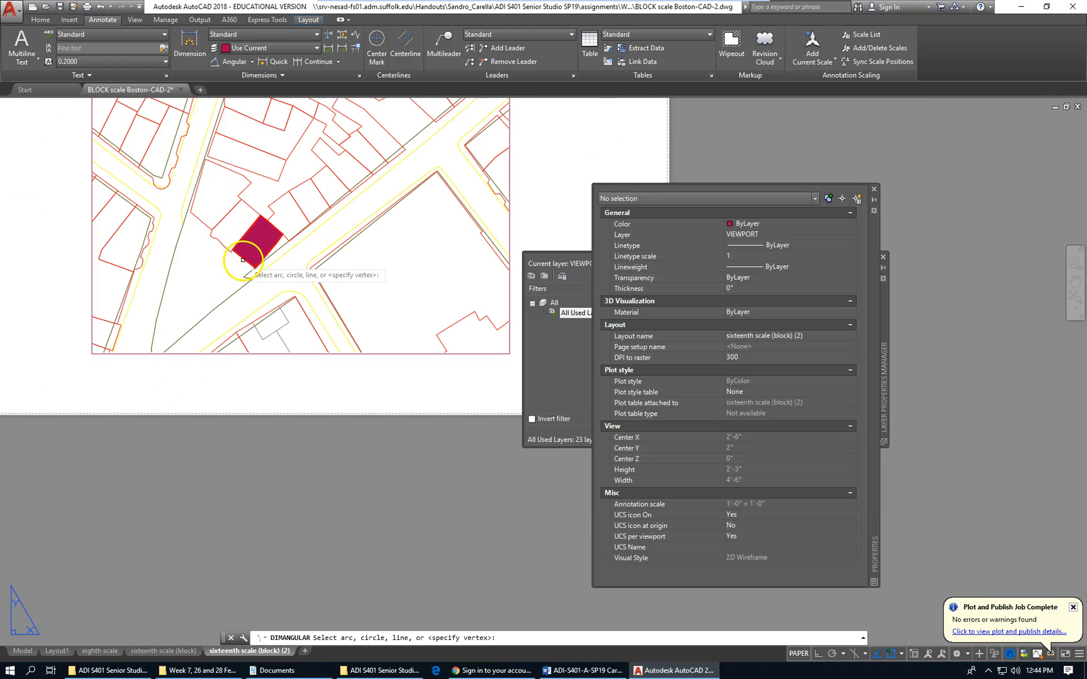
pyautogui.click(294, 353)
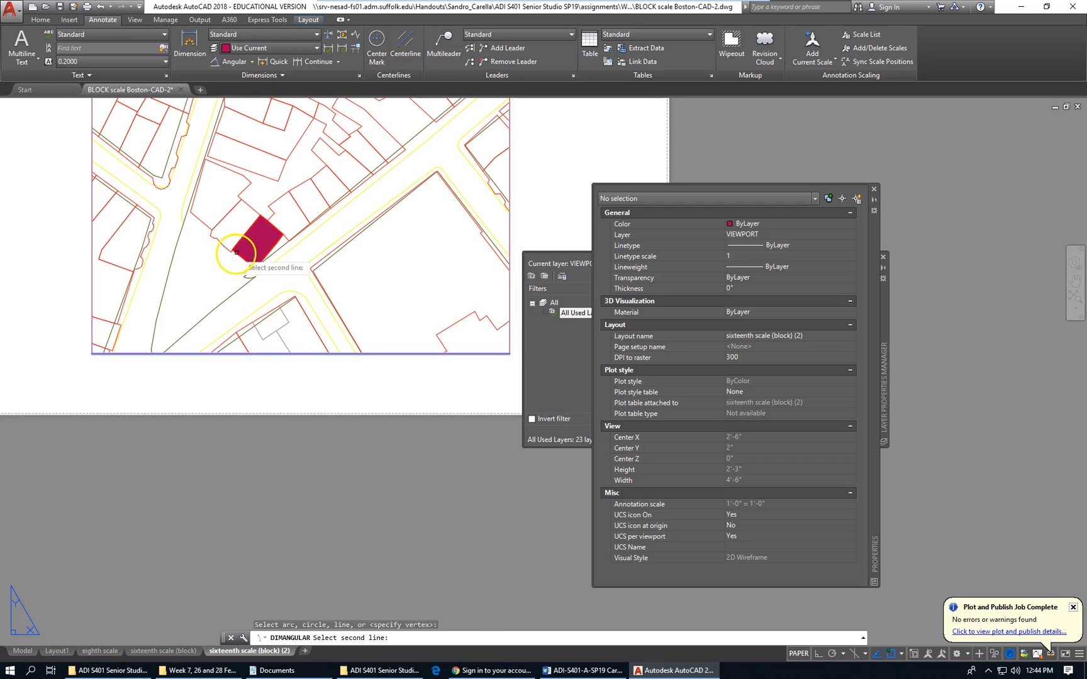
pyautogui.press('Escape')
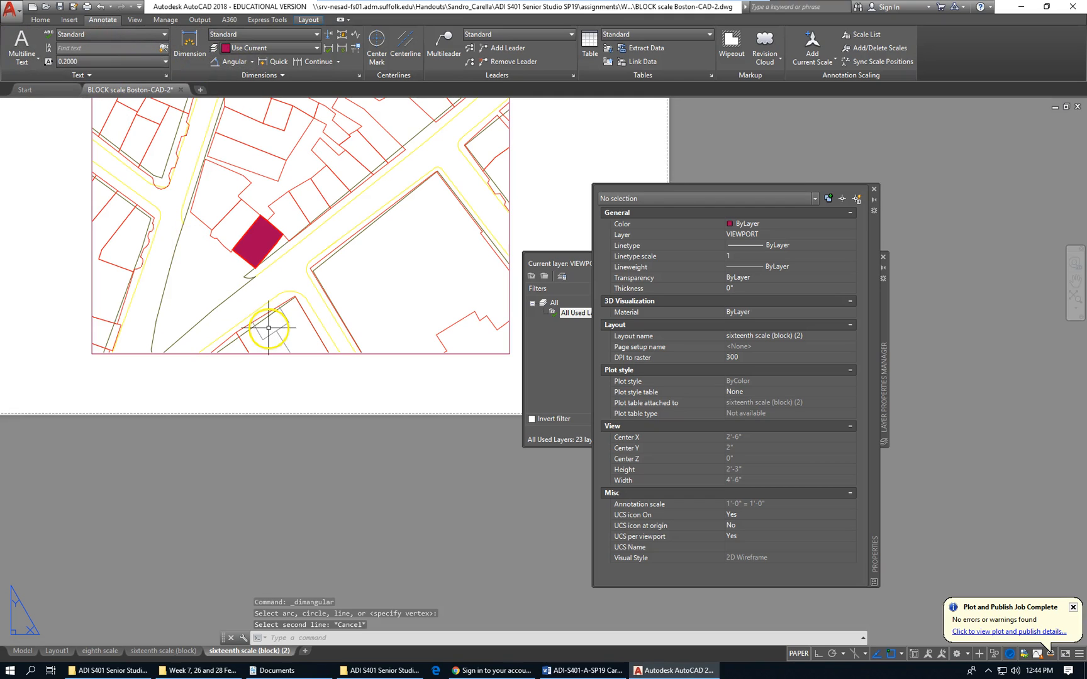
pyautogui.press('Return')
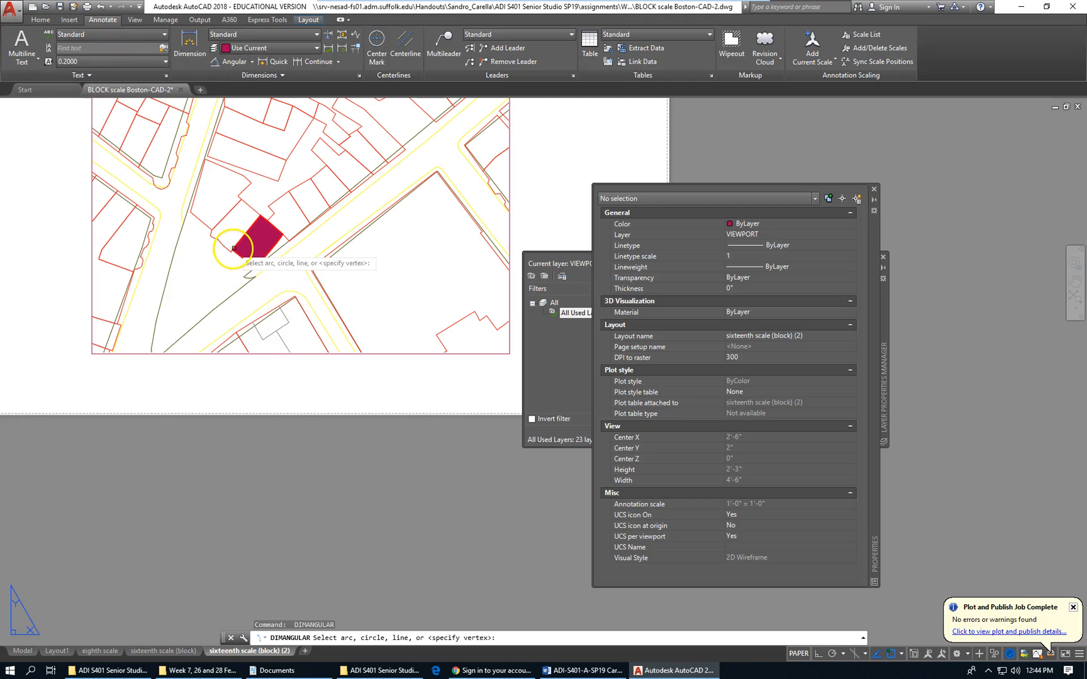
pyautogui.scroll(5, 233, 248)
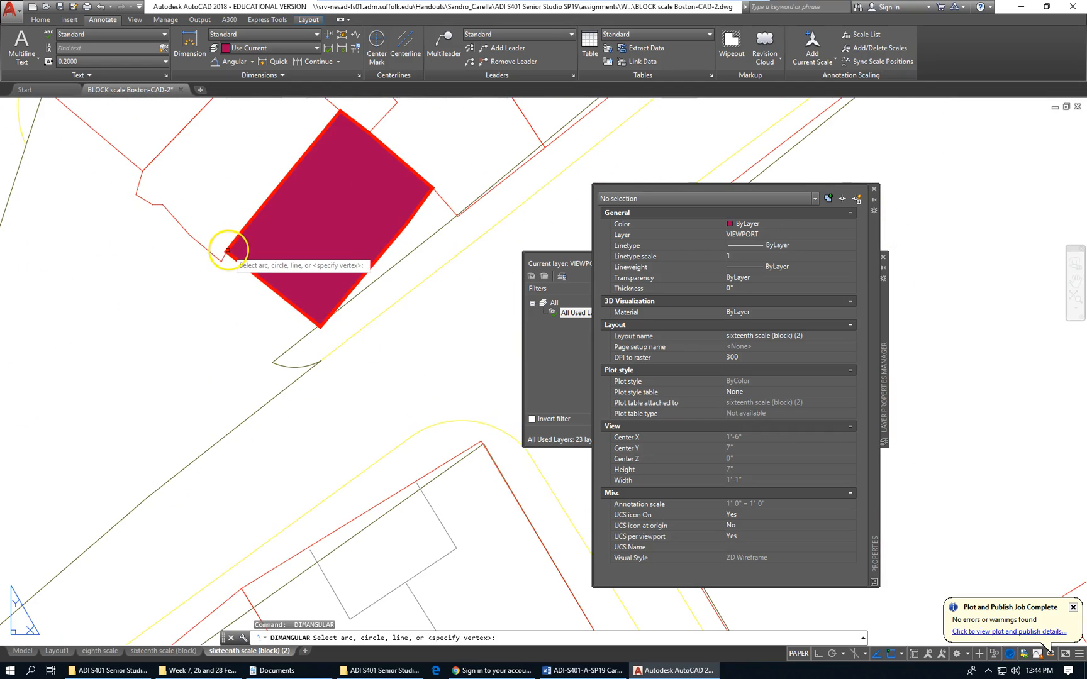
pyautogui.click(227, 250)
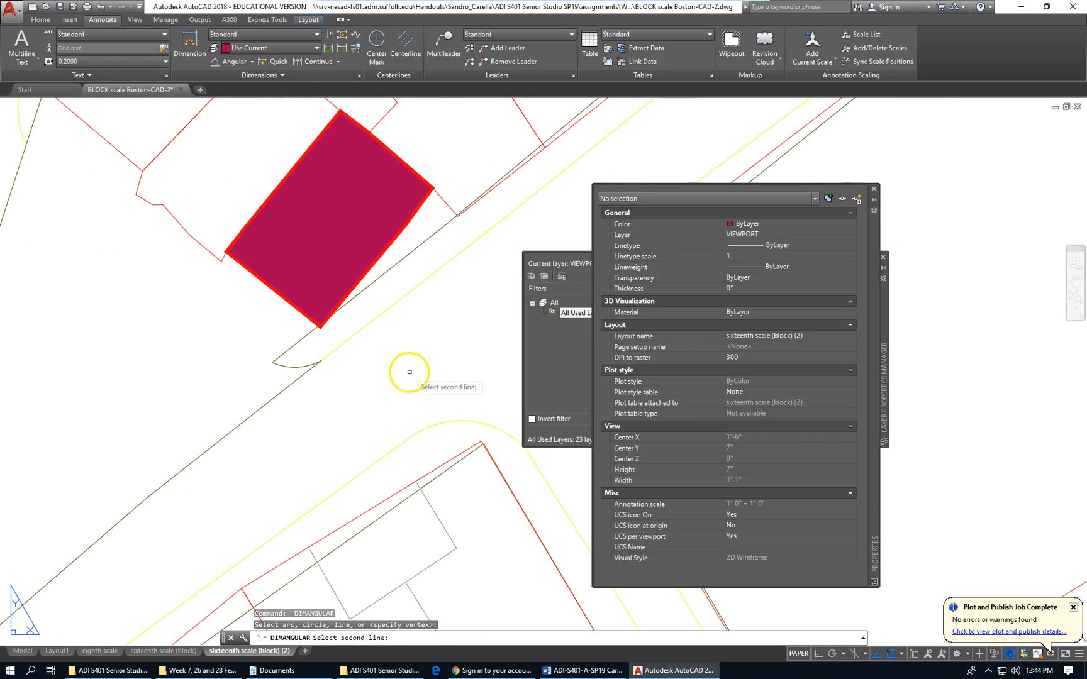
pyautogui.scroll(-10, 116, 226)
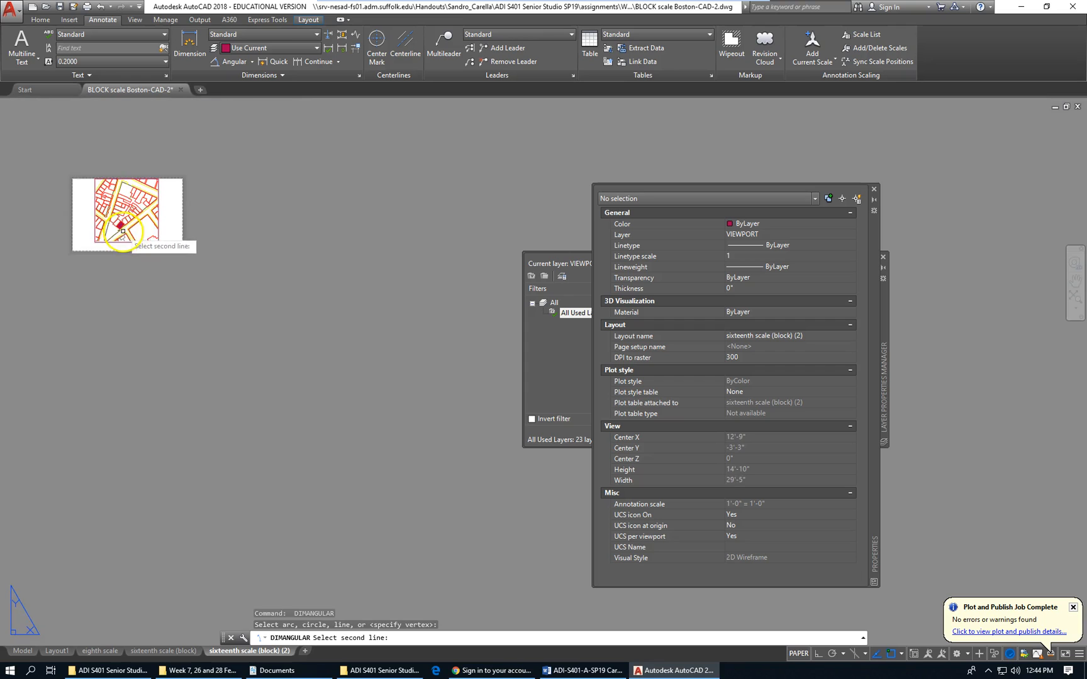
pyautogui.press('Escape')
pyautogui.scroll(10, 122, 231)
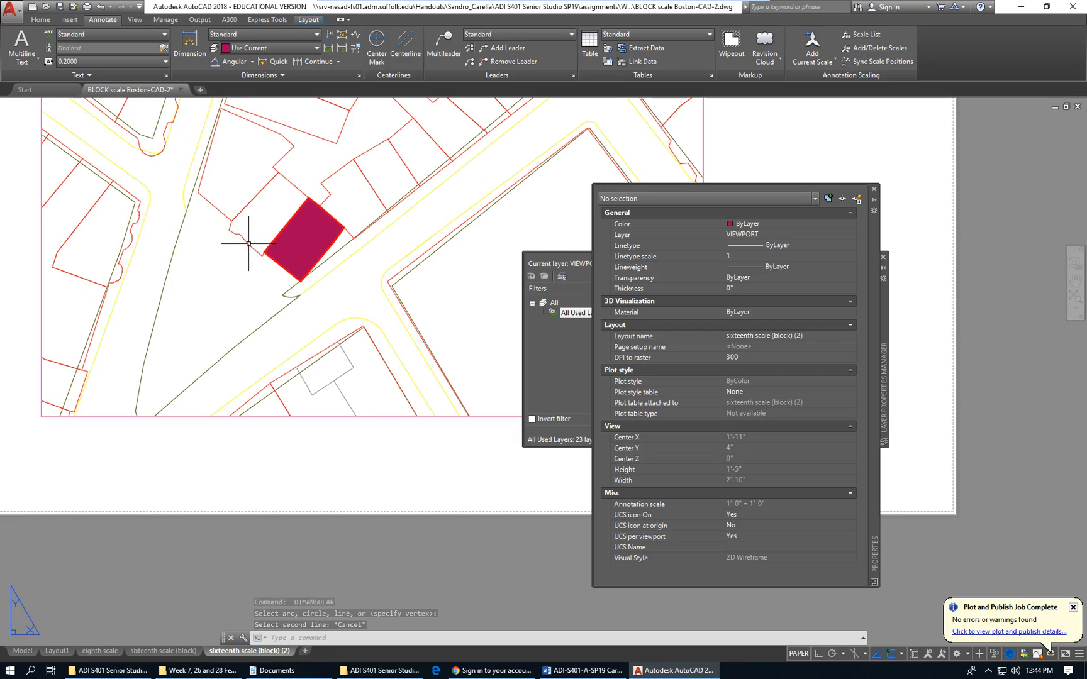
# Activate model space inside the copied layout's viewport.
pyautogui.doubleClick(246, 241)
pyautogui.press('Escape')
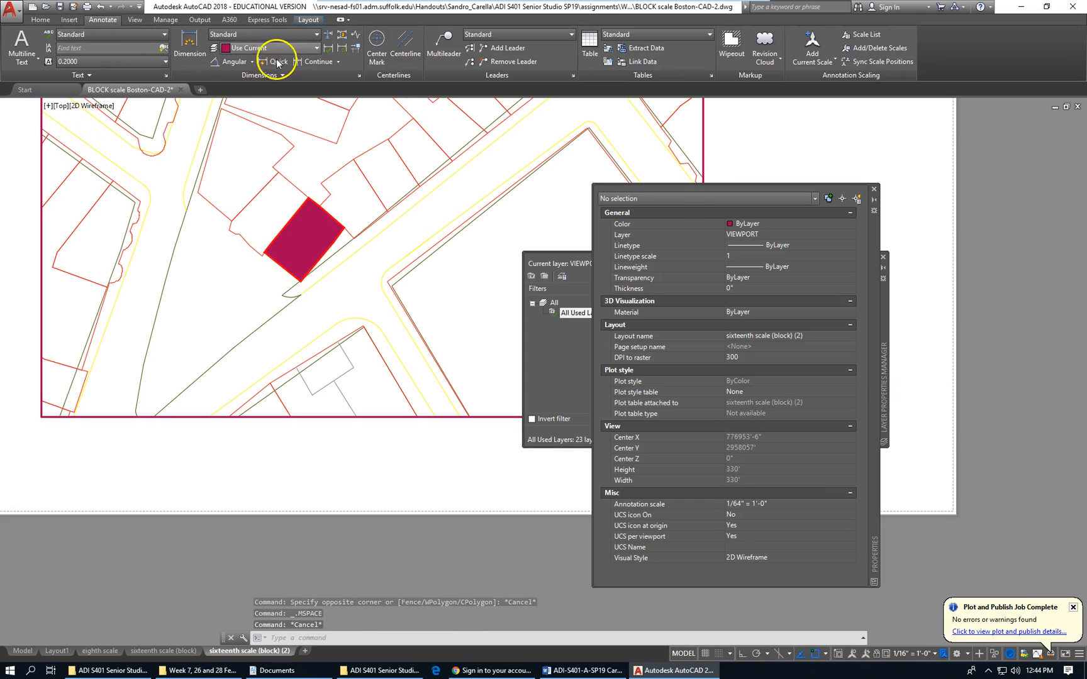
pyautogui.click(234, 62)
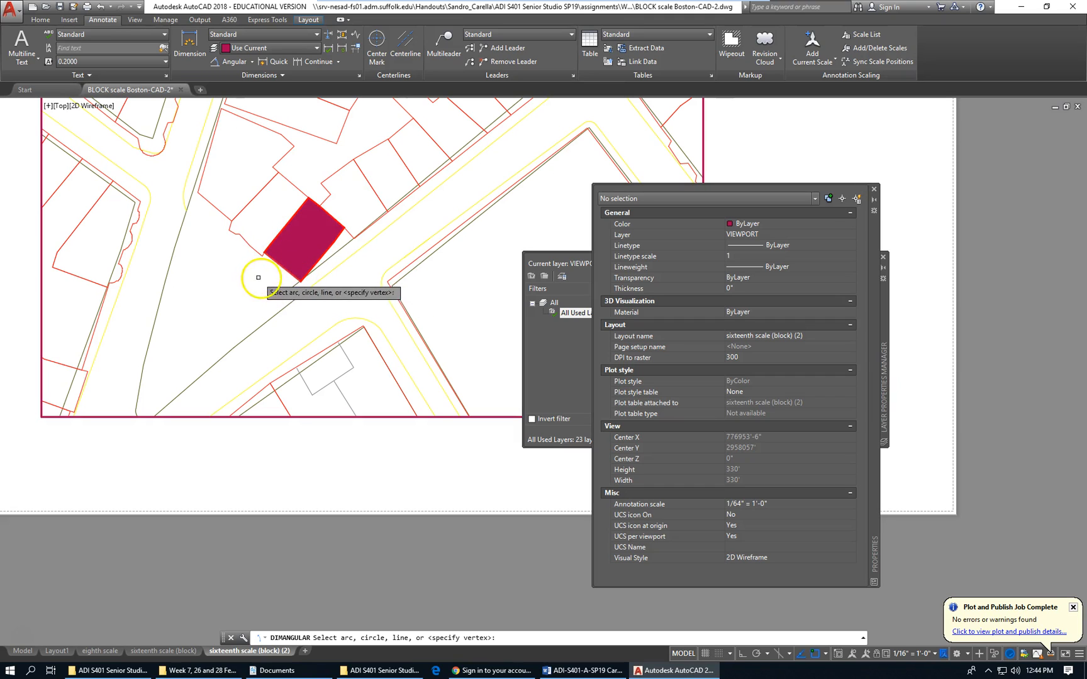
pyautogui.press('Escape')
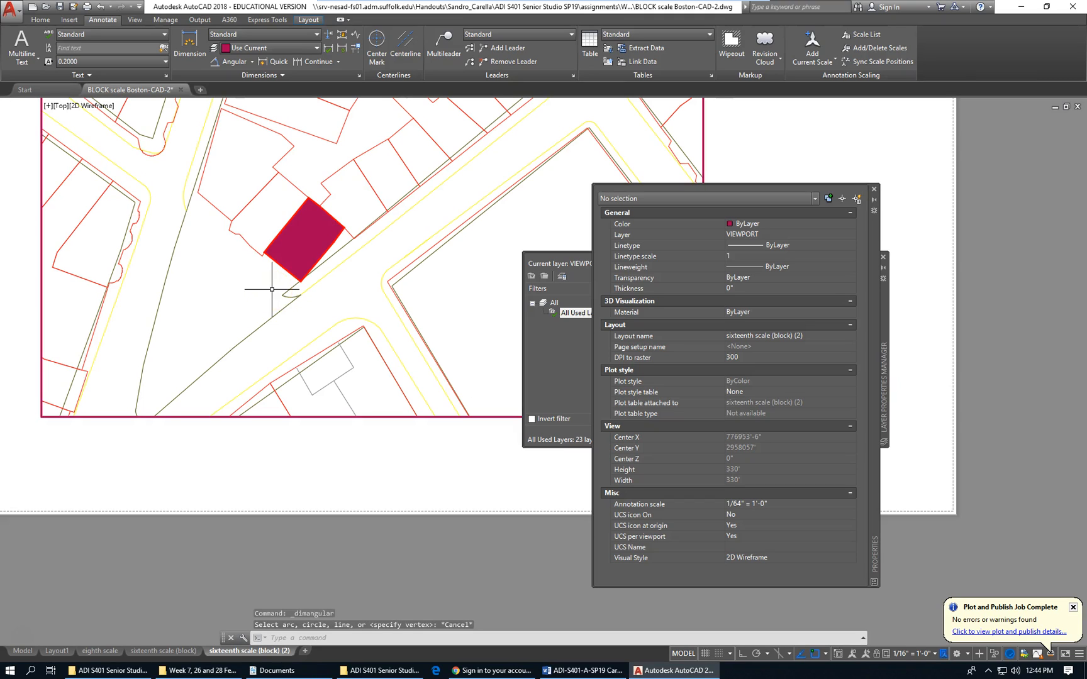
# Measure the angle of the magenta building's lower-left edge between its two corners with a temporary line, then discard the line.
pyautogui.write('l')
pyautogui.press('Return')
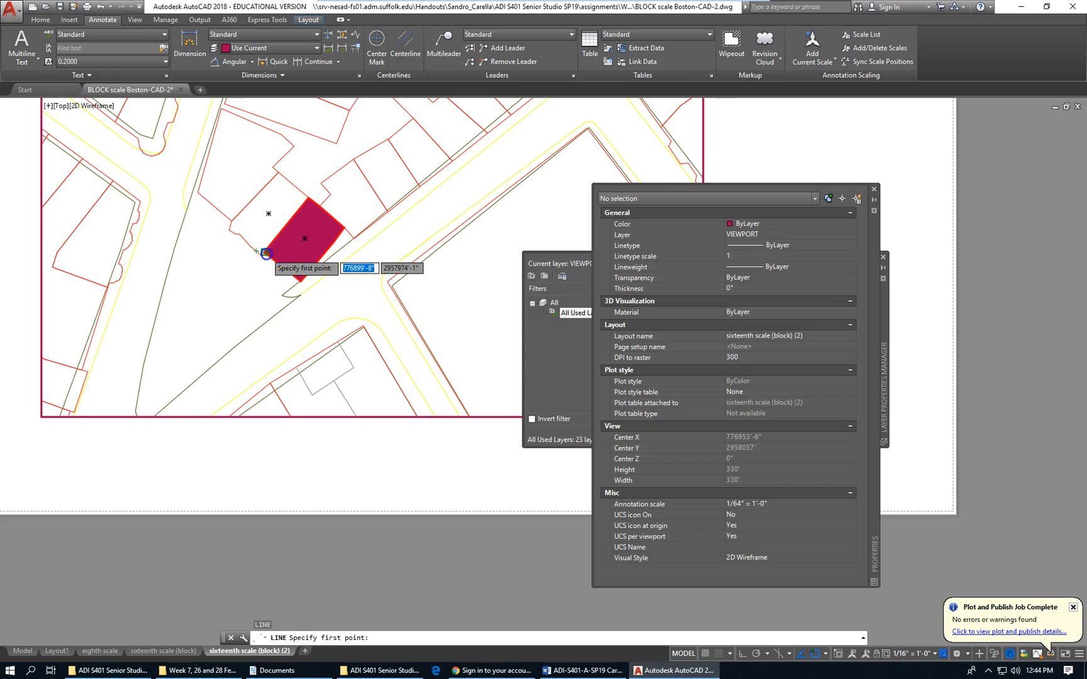
pyautogui.click(264, 251)
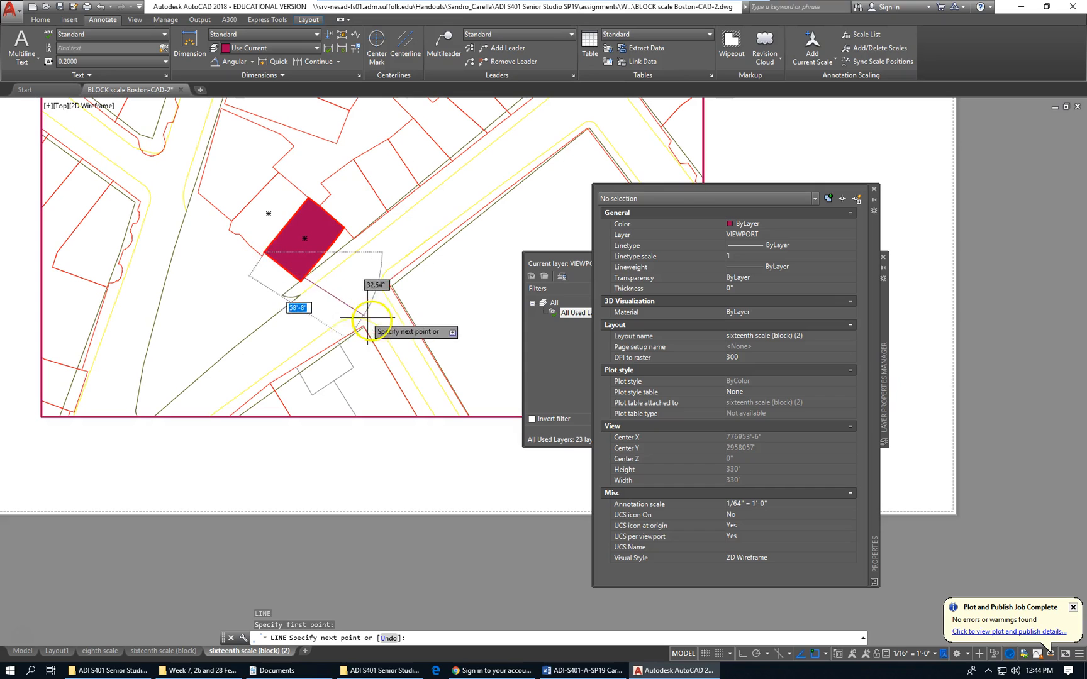
pyautogui.click(310, 289)
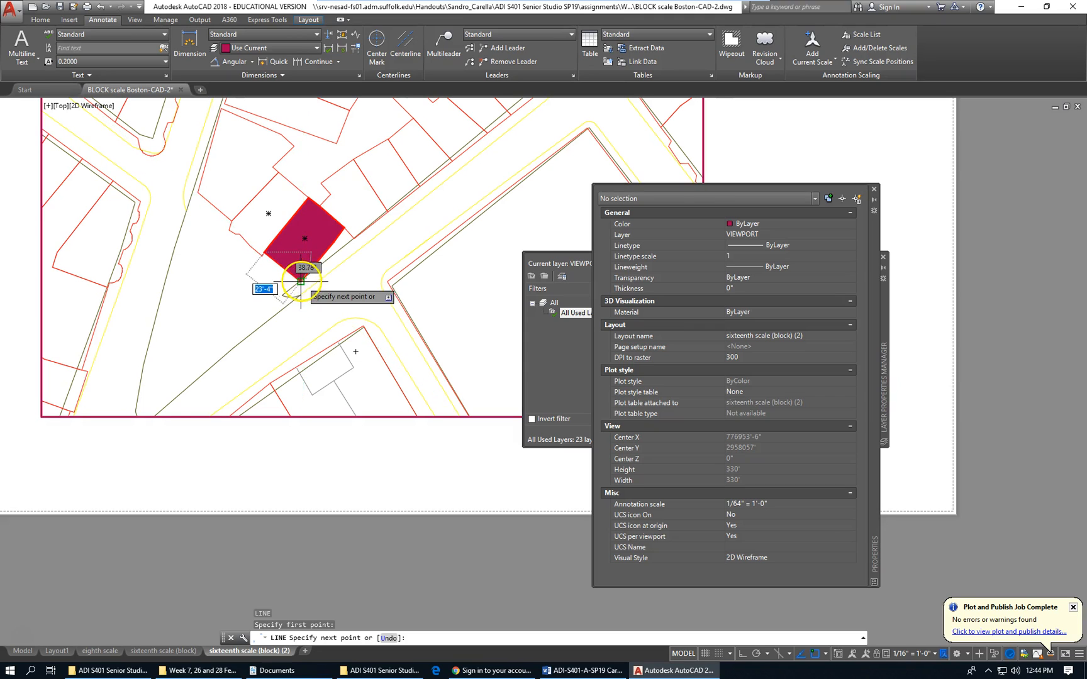
pyautogui.scroll(3, 300, 280)
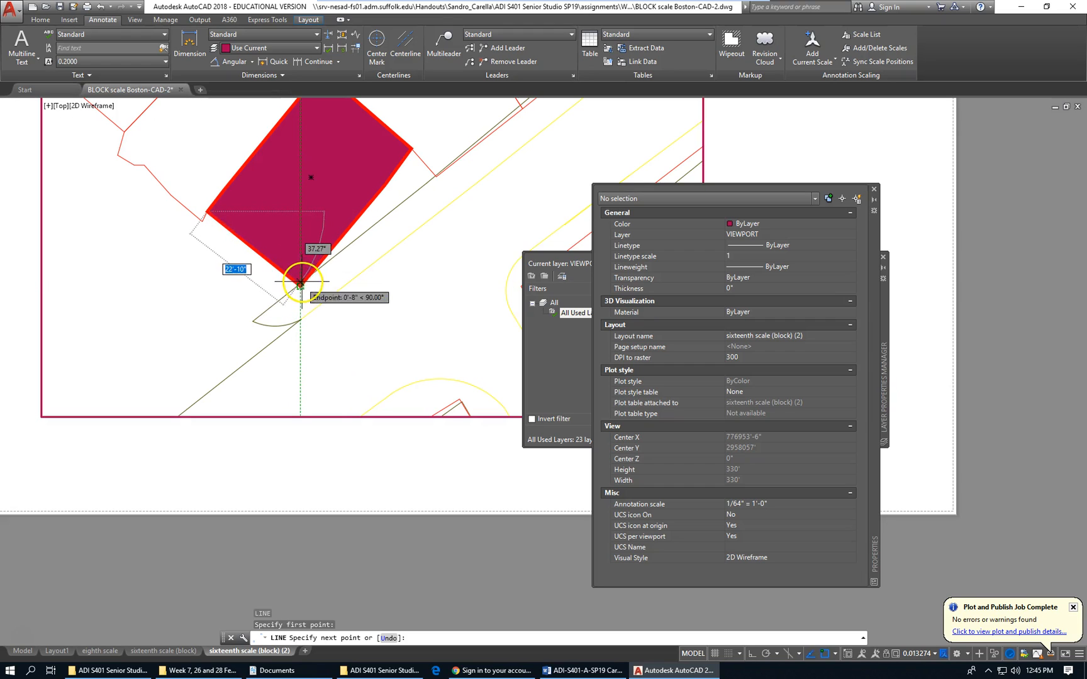
pyautogui.scroll(10, 300, 287)
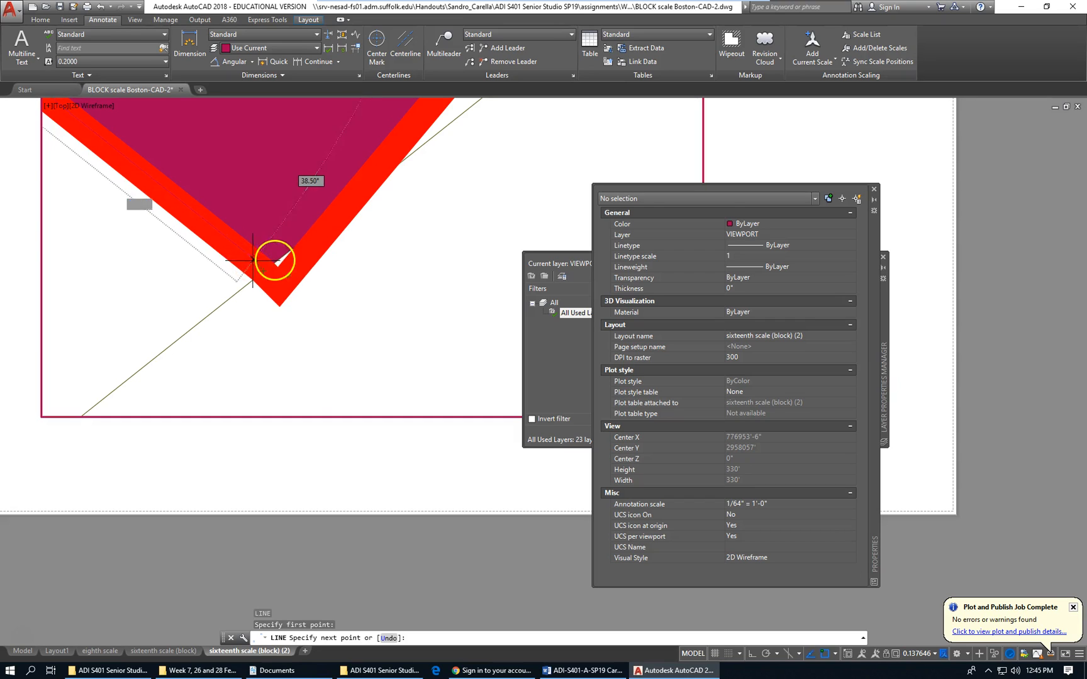
pyautogui.press('Escape')
pyautogui.press('Escape')
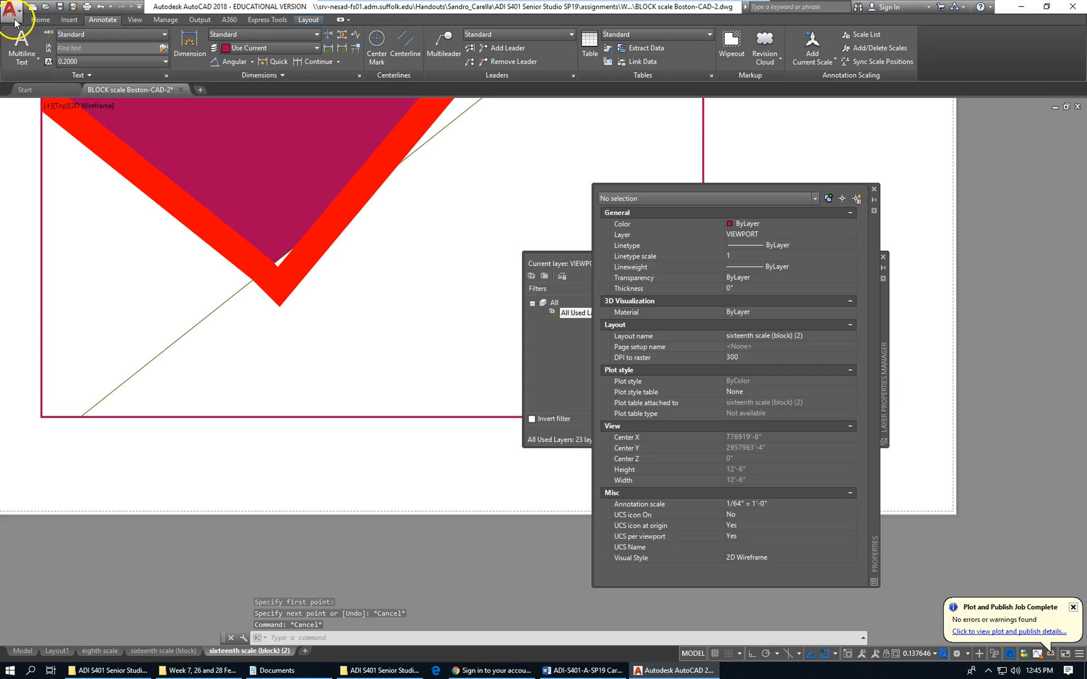
pyautogui.press('Escape')
# Restore the "block level of site" named view in the copied layout's viewport and return to paper space.
pyautogui.scroll(-1, 335, 328)
pyautogui.scroll(-6, 330, 329)
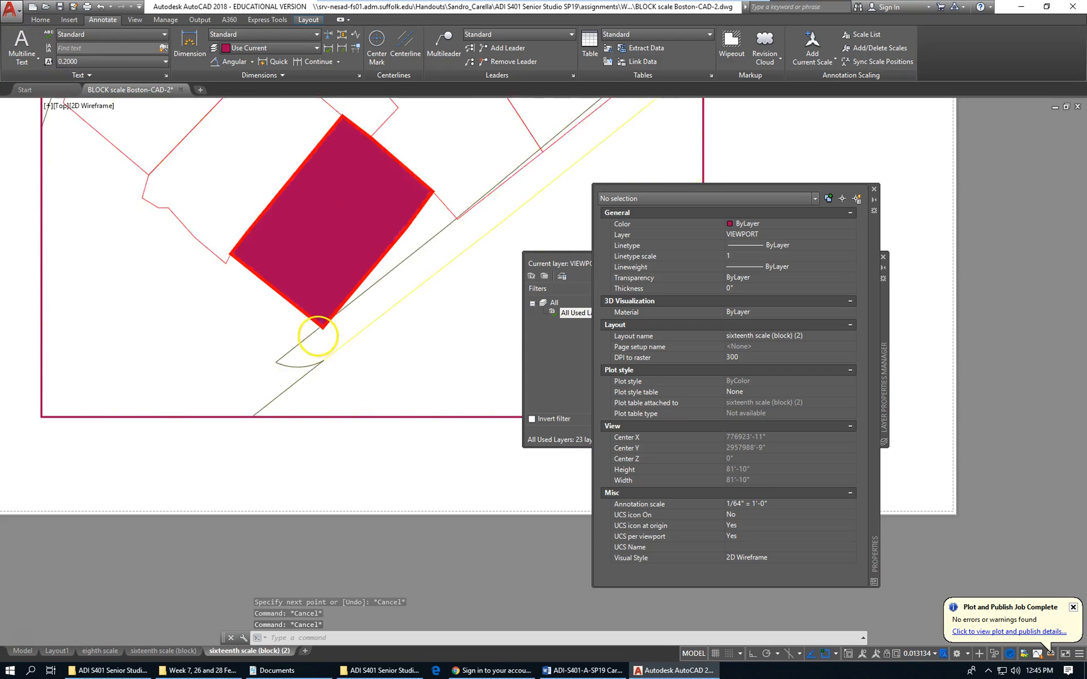
pyautogui.write('ps')
pyautogui.press('Return')
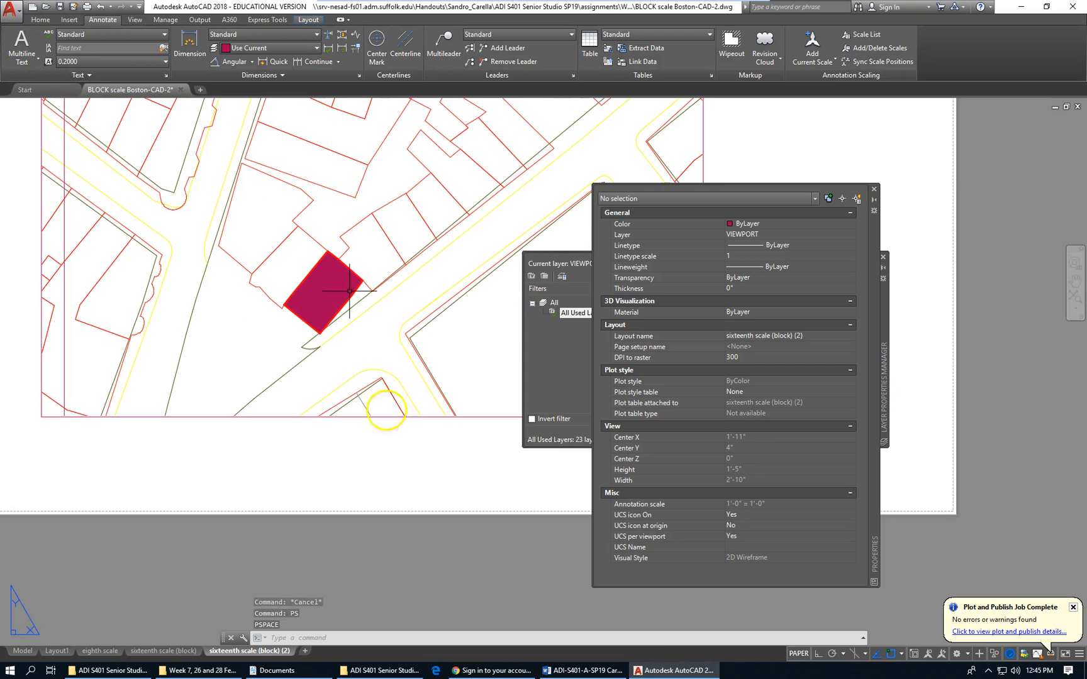
pyautogui.click(409, 417)
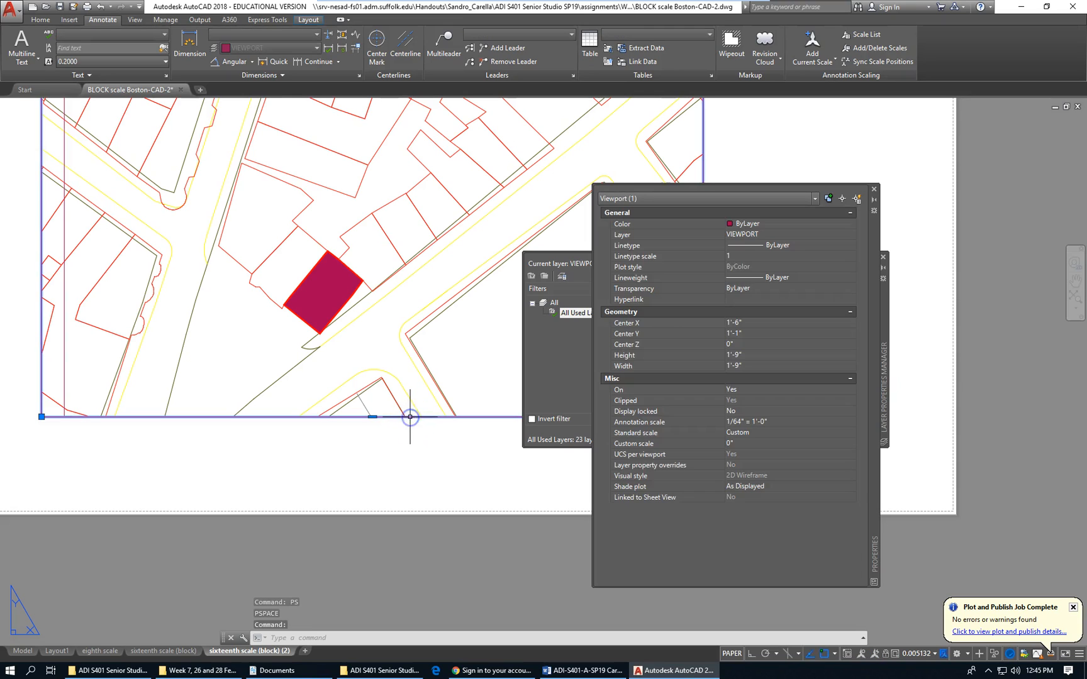
pyautogui.press('Return')
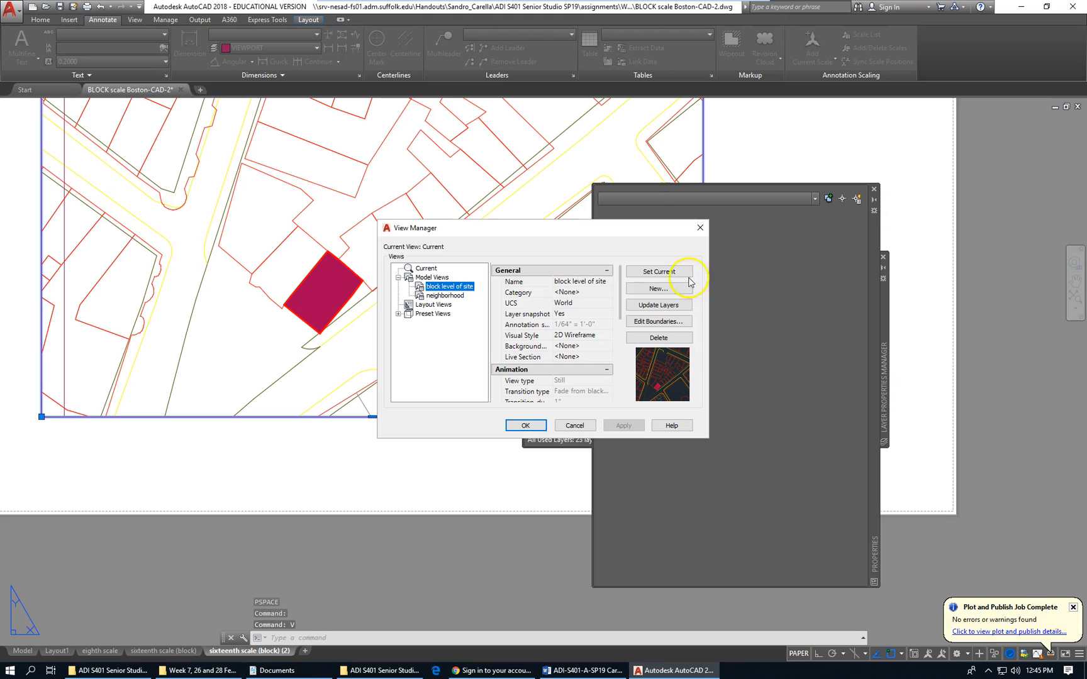
pyautogui.click(540, 425)
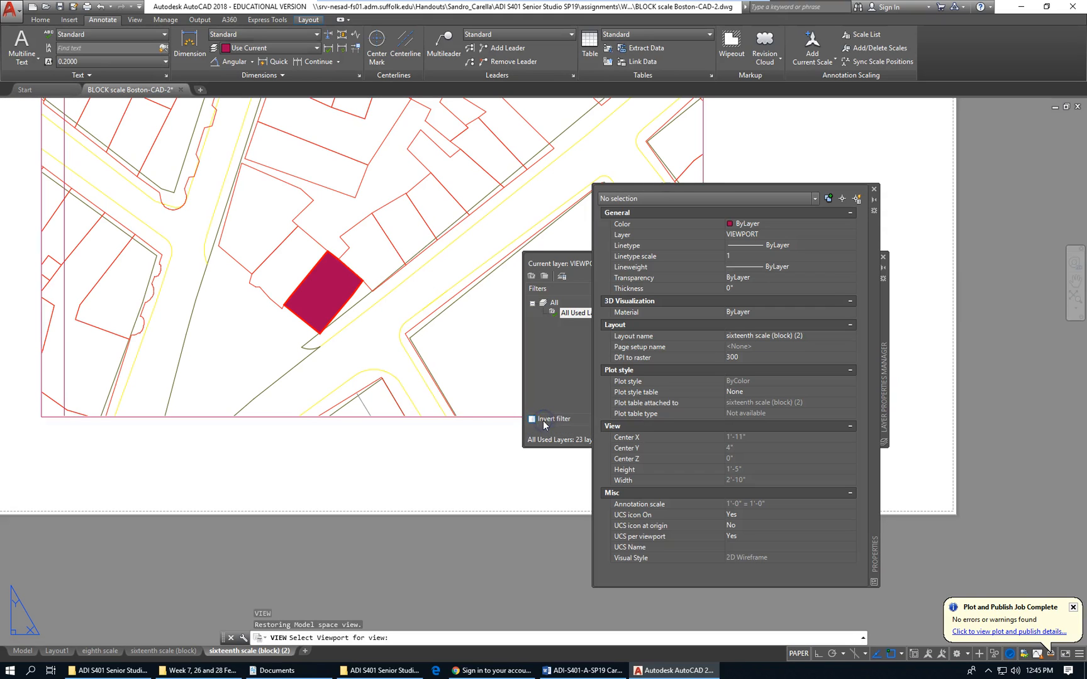
pyautogui.click(471, 417)
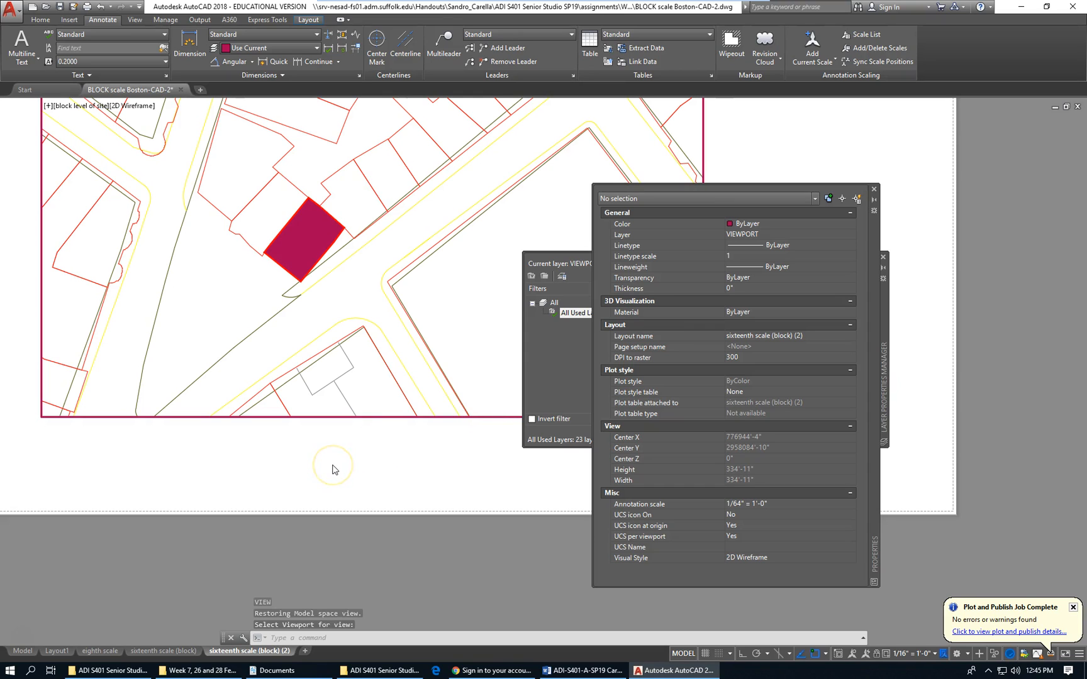
pyautogui.write('ps')
pyautogui.press('Return')
# Try rotating the viewport 38.5 degrees about its lower-left corner in paper space.
pyautogui.scroll(-5, 291, 386)
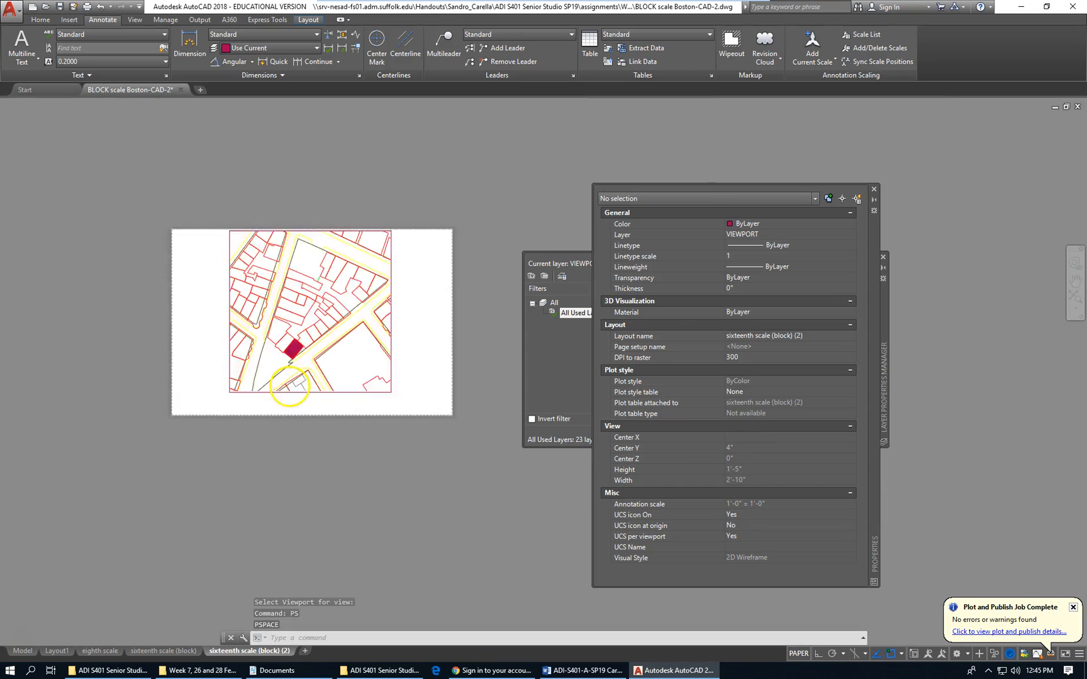
pyautogui.scroll(-2, 290, 385)
pyautogui.click(353, 376)
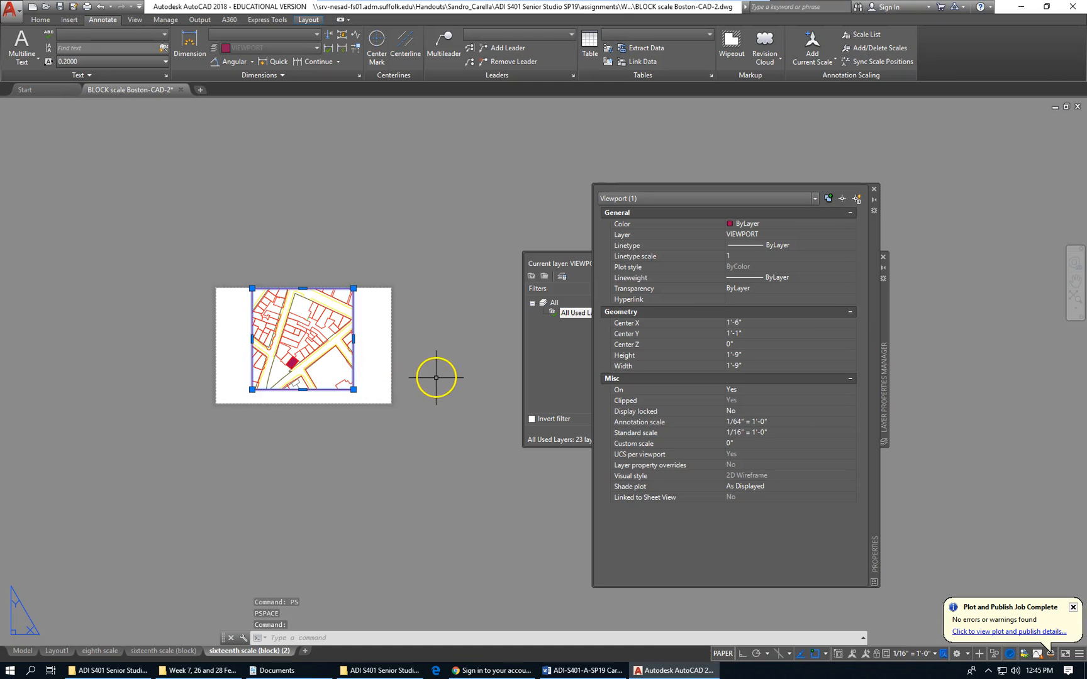
pyautogui.write('R')
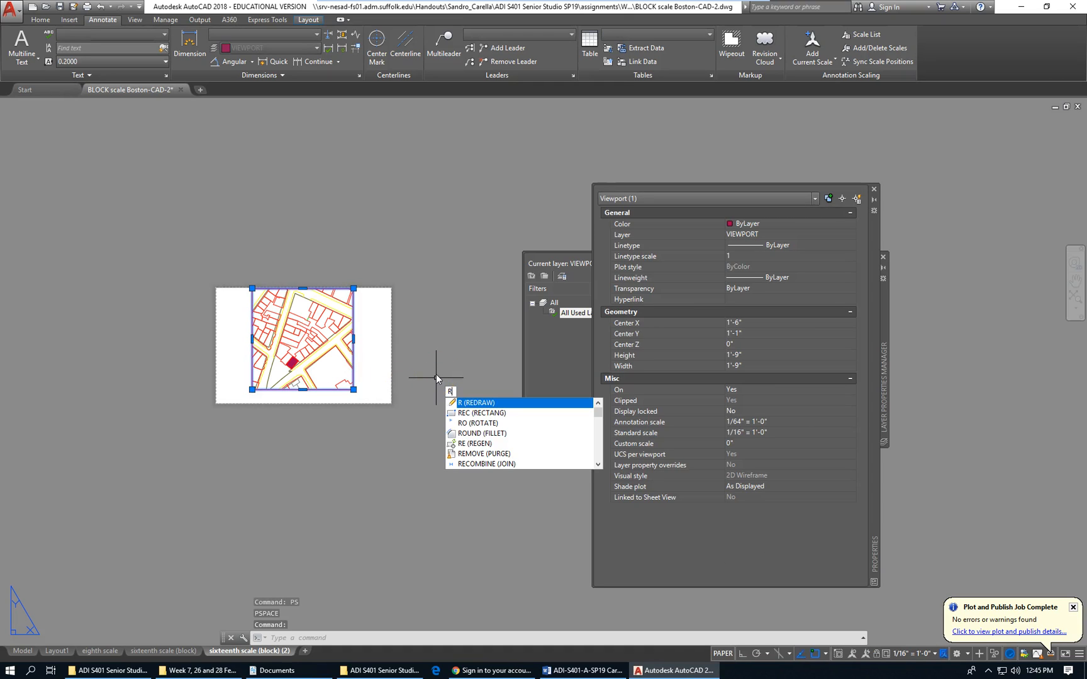
pyautogui.write('O')
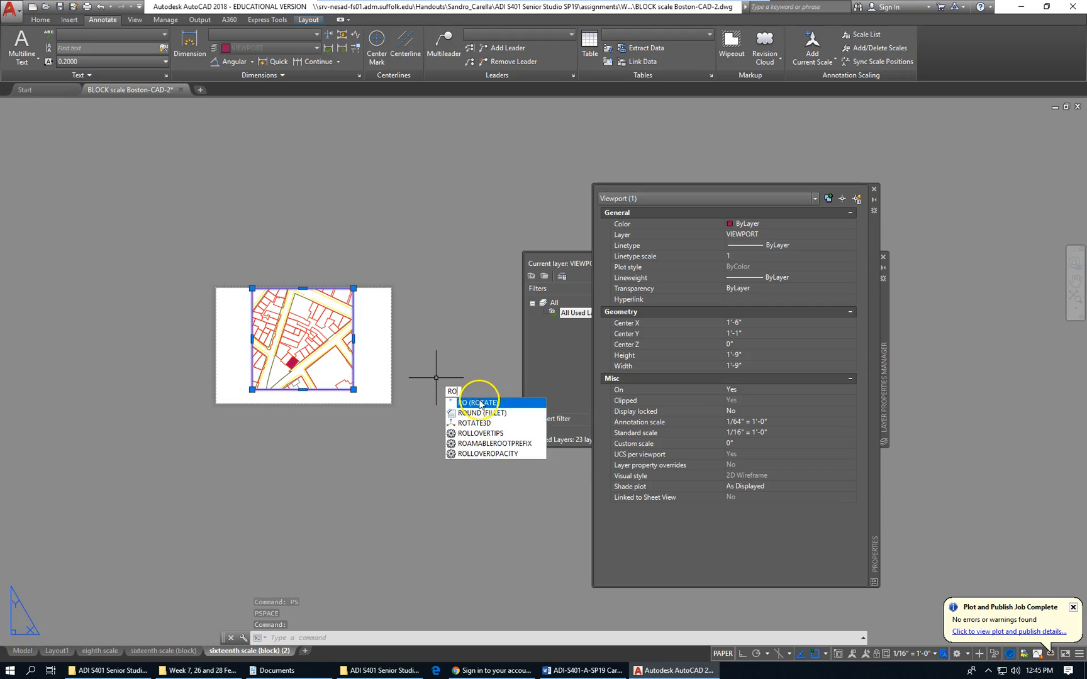
pyautogui.press('Return')
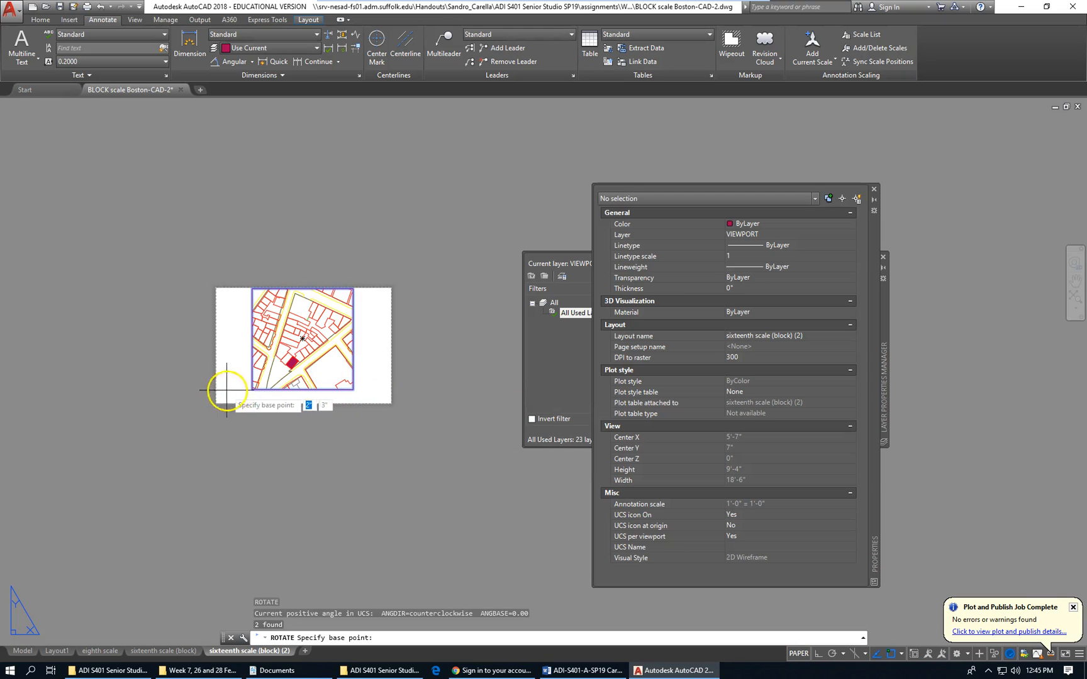
pyautogui.click(251, 390)
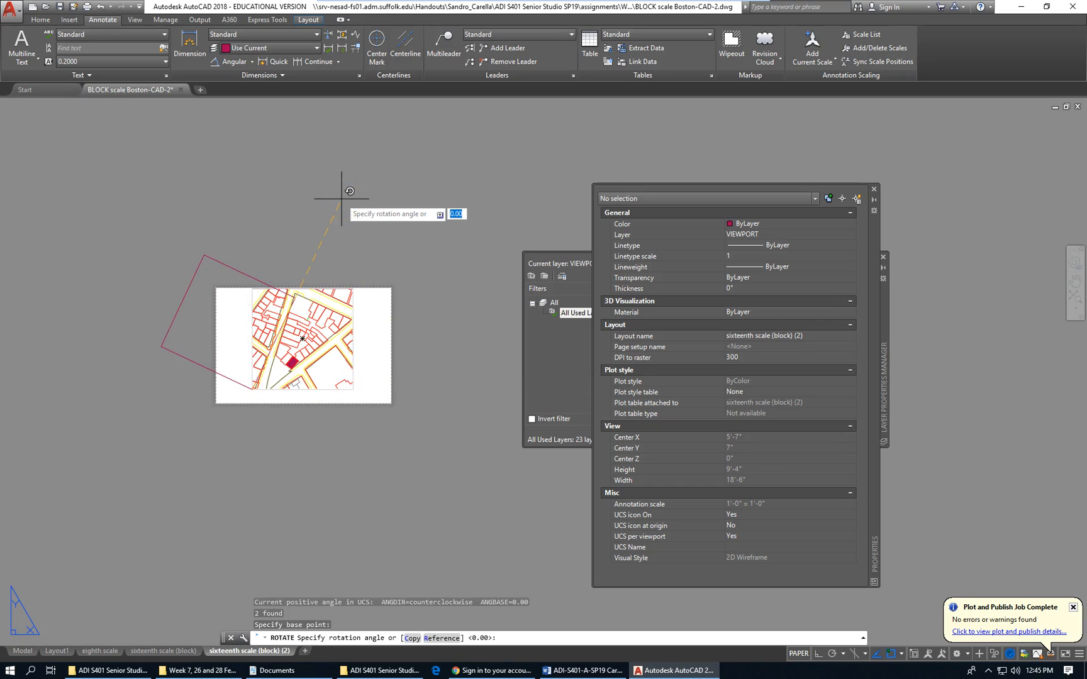
pyautogui.write('38.5')
pyautogui.press('Return')
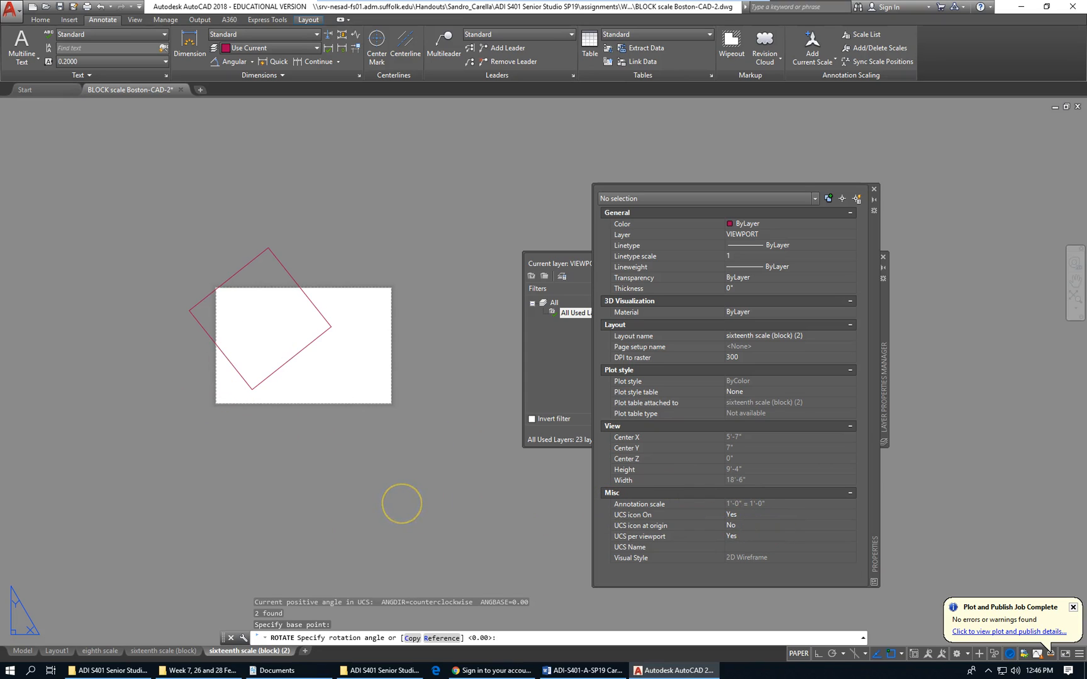
# Undo the viewport's rotation.
pyautogui.press('Escape')
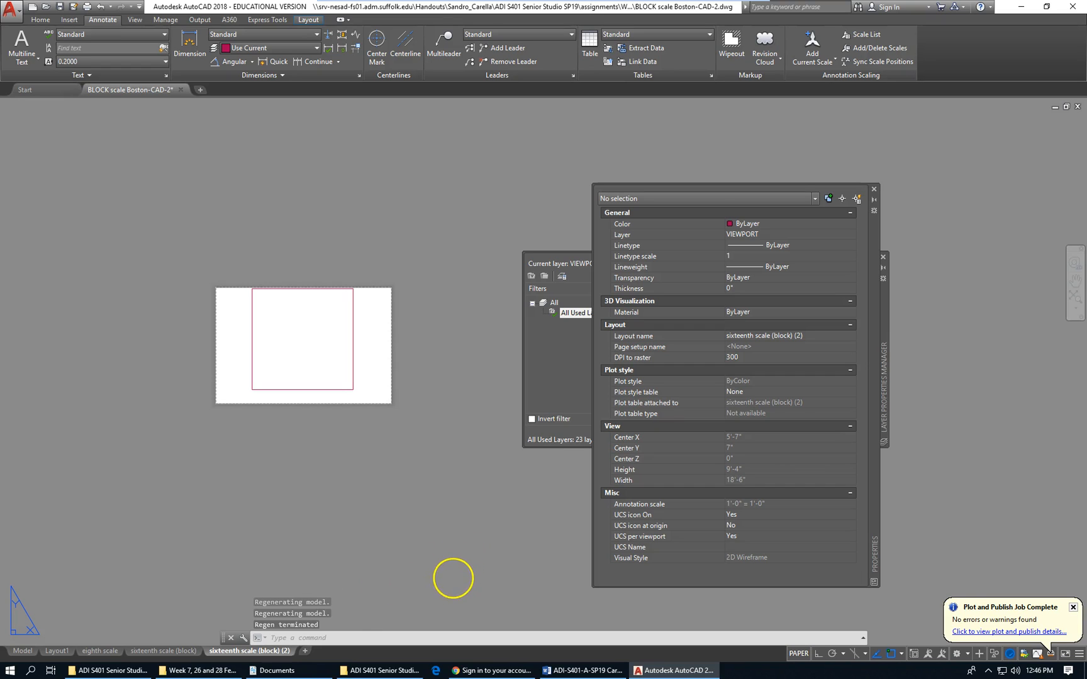
pyautogui.hotkey('ctrl', 'z')
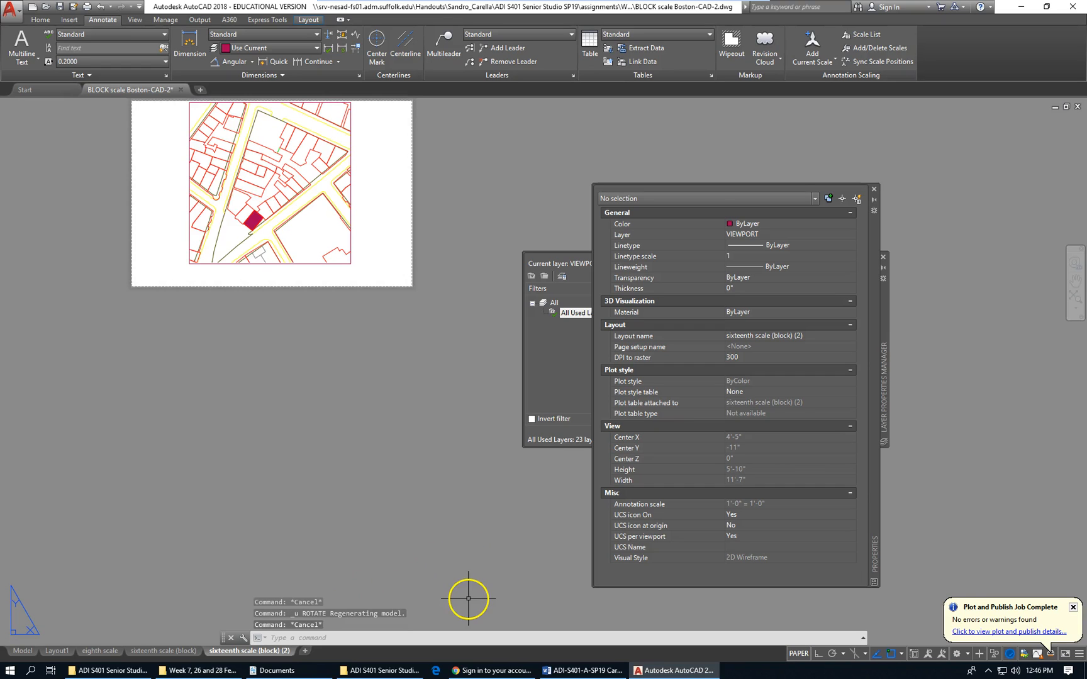
pyautogui.press('Escape')
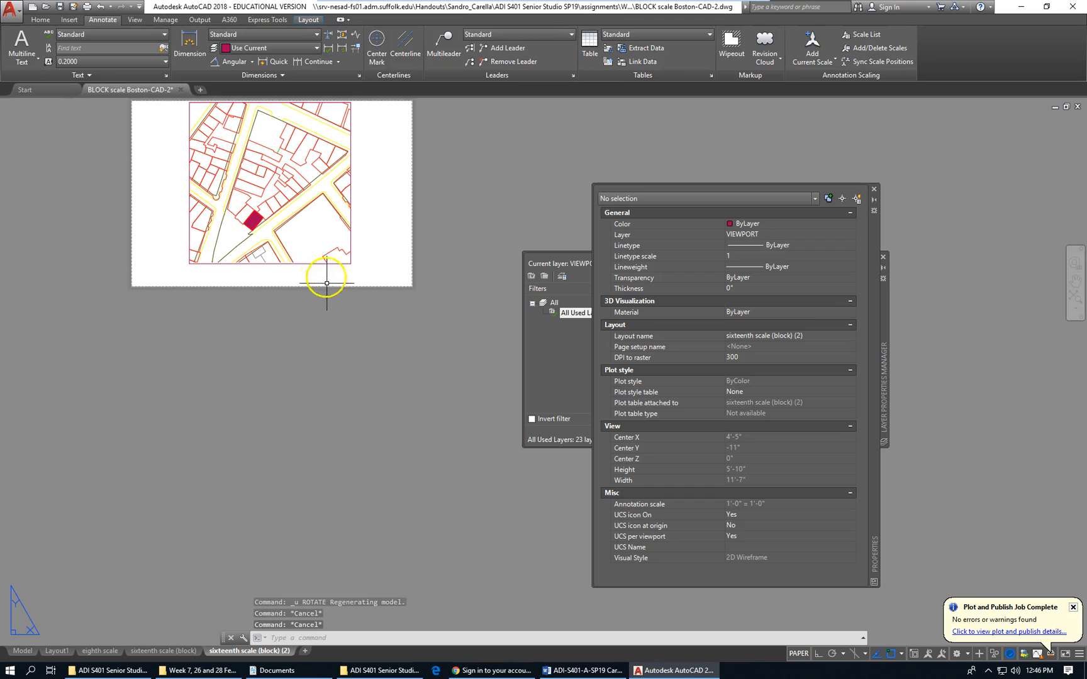
# Rotate the viewport counterclockwise about its lower-left corner by the magenta building's measured angle of 38.5 degrees.
pyautogui.click(321, 264)
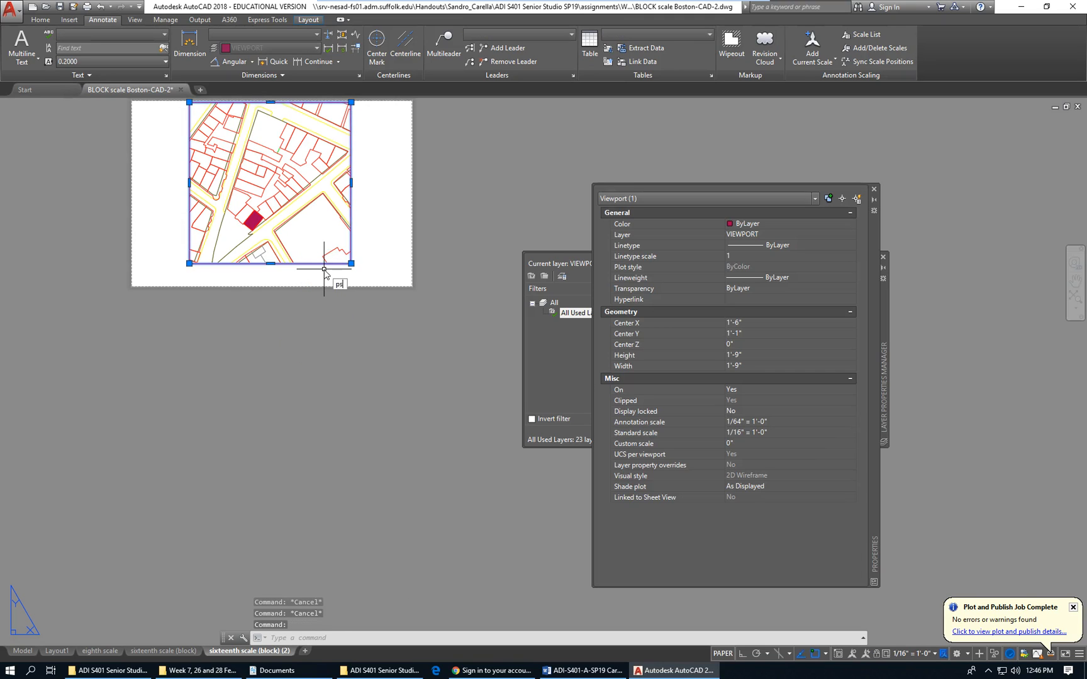
pyautogui.press('Return')
pyautogui.click(326, 261)
pyautogui.click(325, 272)
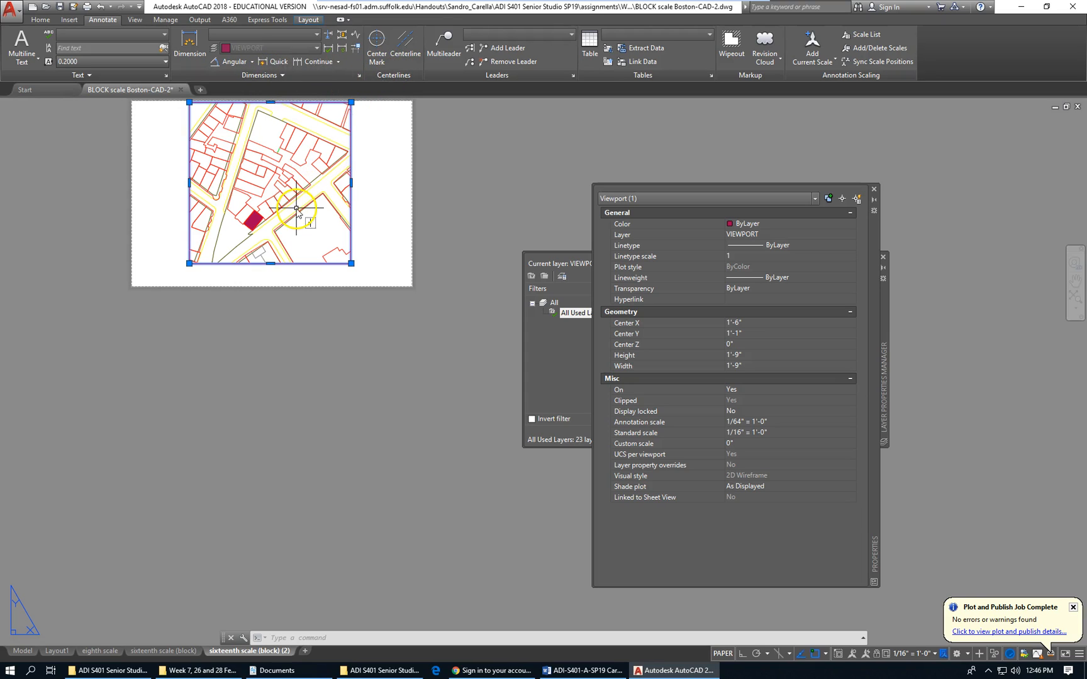
pyautogui.write('ro')
pyautogui.press('Return')
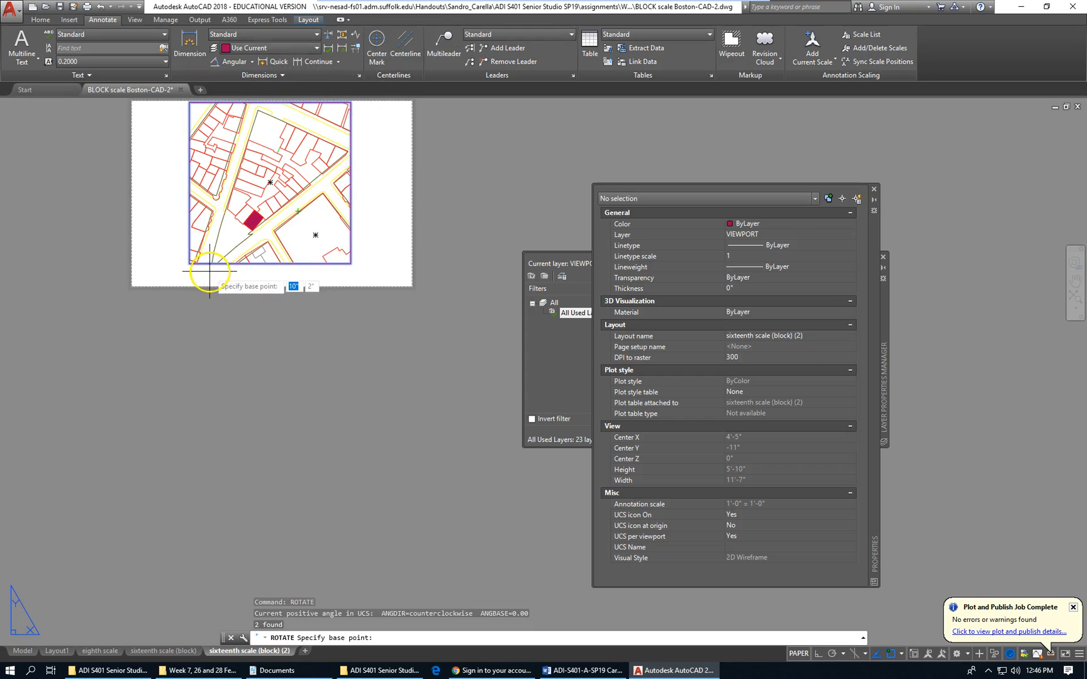
pyautogui.click(190, 264)
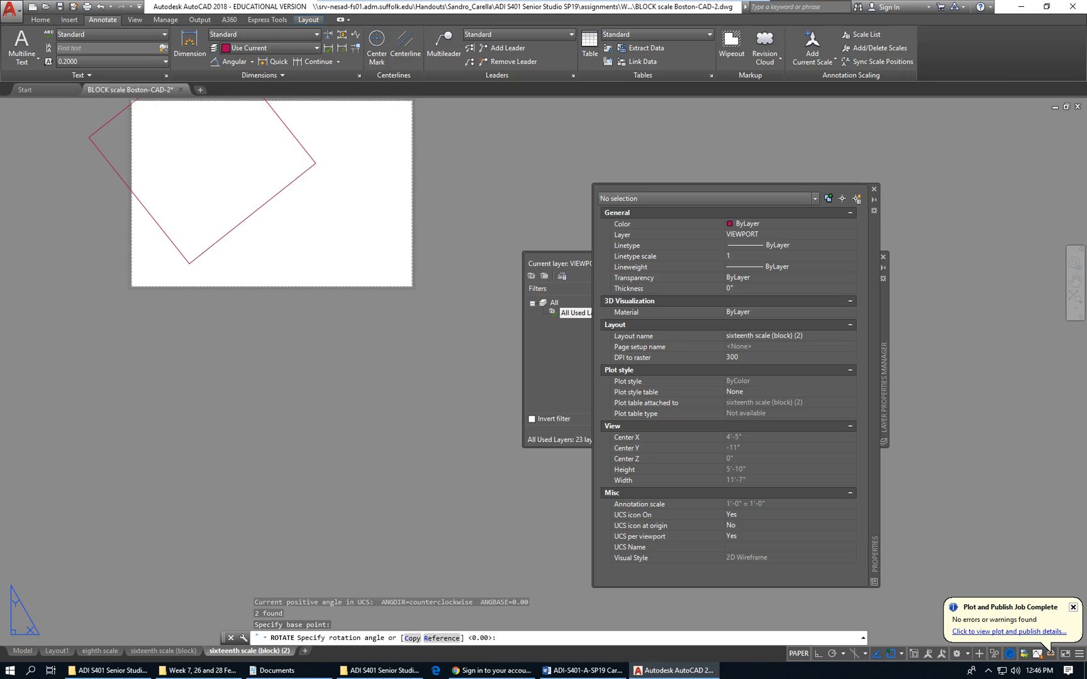
pyautogui.click(190, 252)
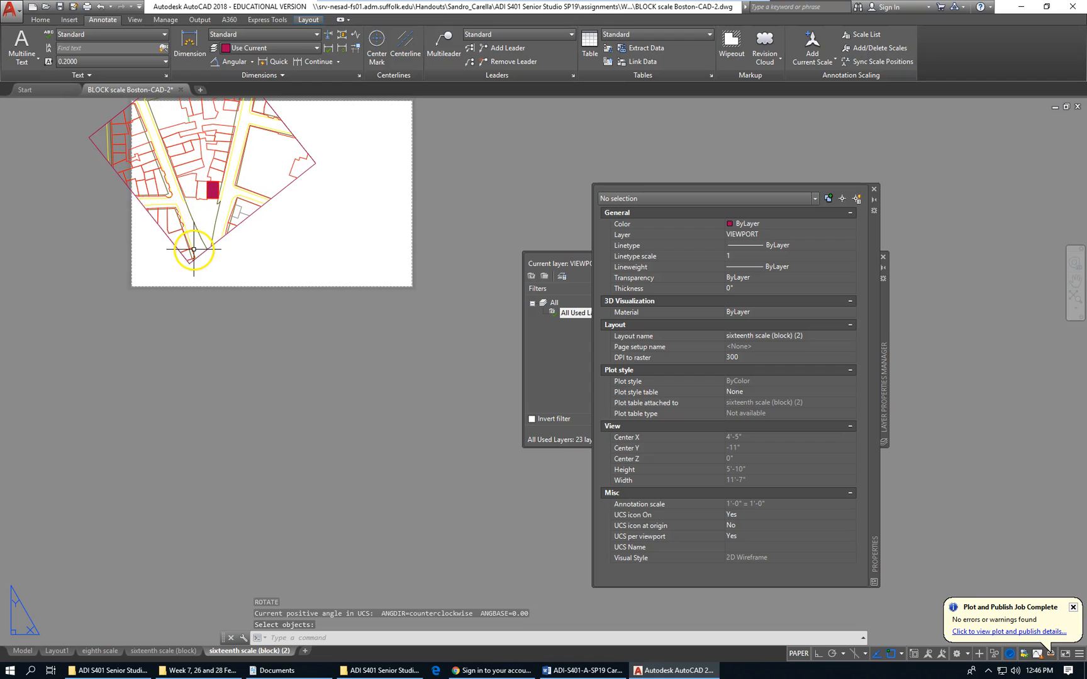
# Examine how the magenta building's edges align with the sheet in the rotated viewport and how the viewport sits on the page.
pyautogui.scroll(8, 199, 195)
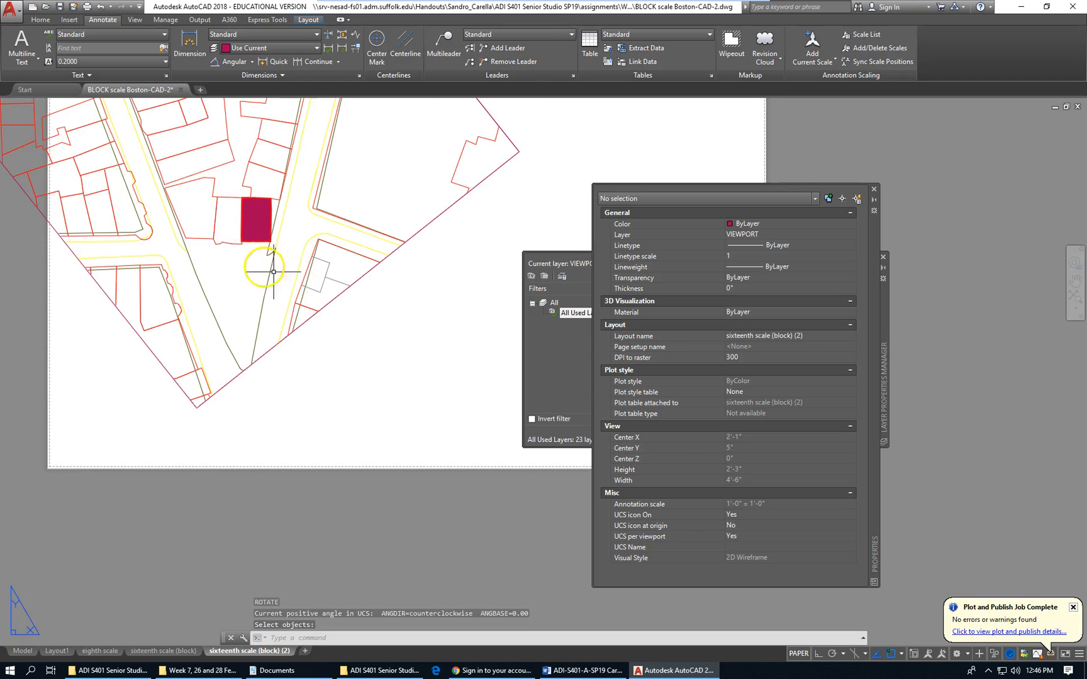
pyautogui.scroll(-8, 276, 251)
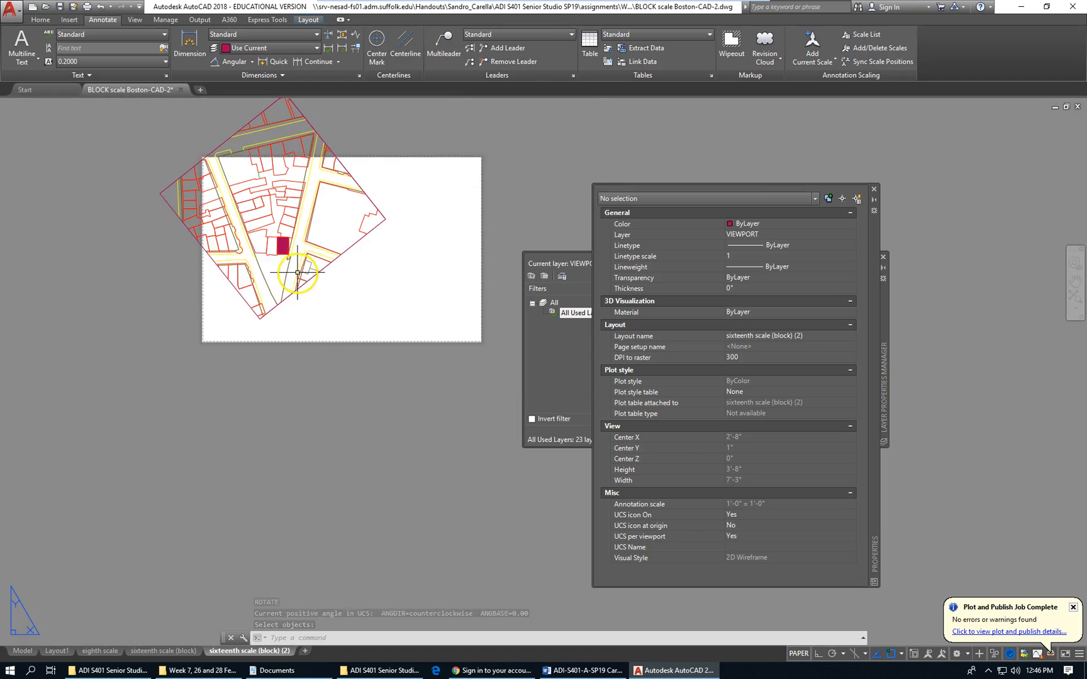
pyautogui.scroll(4, 283, 257)
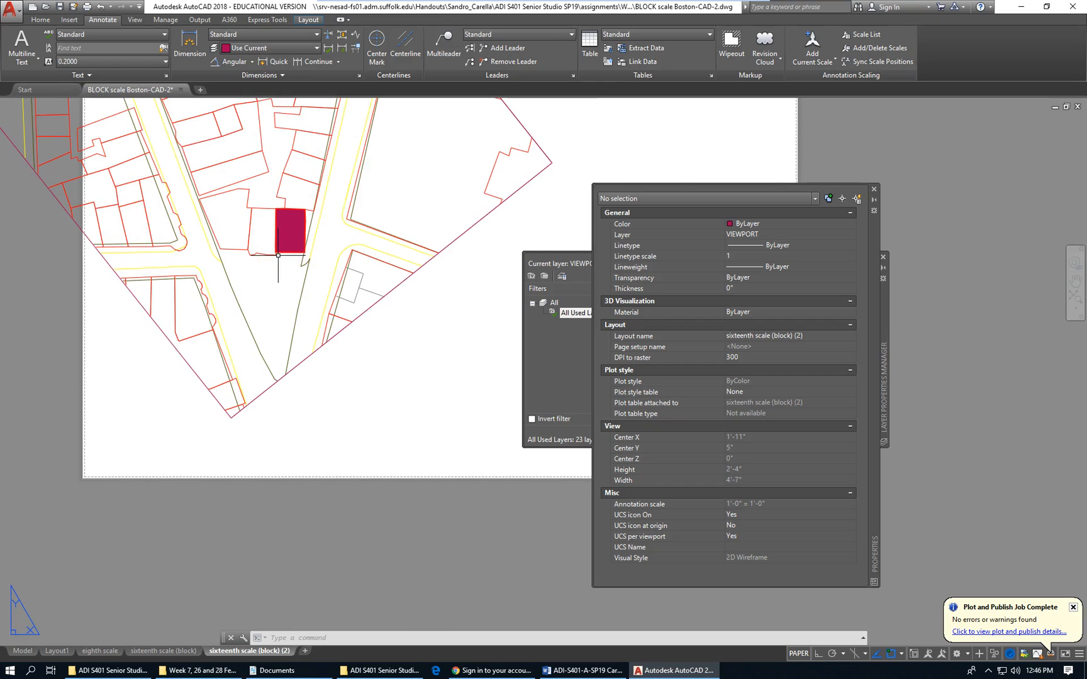
pyautogui.scroll(4, 315, 243)
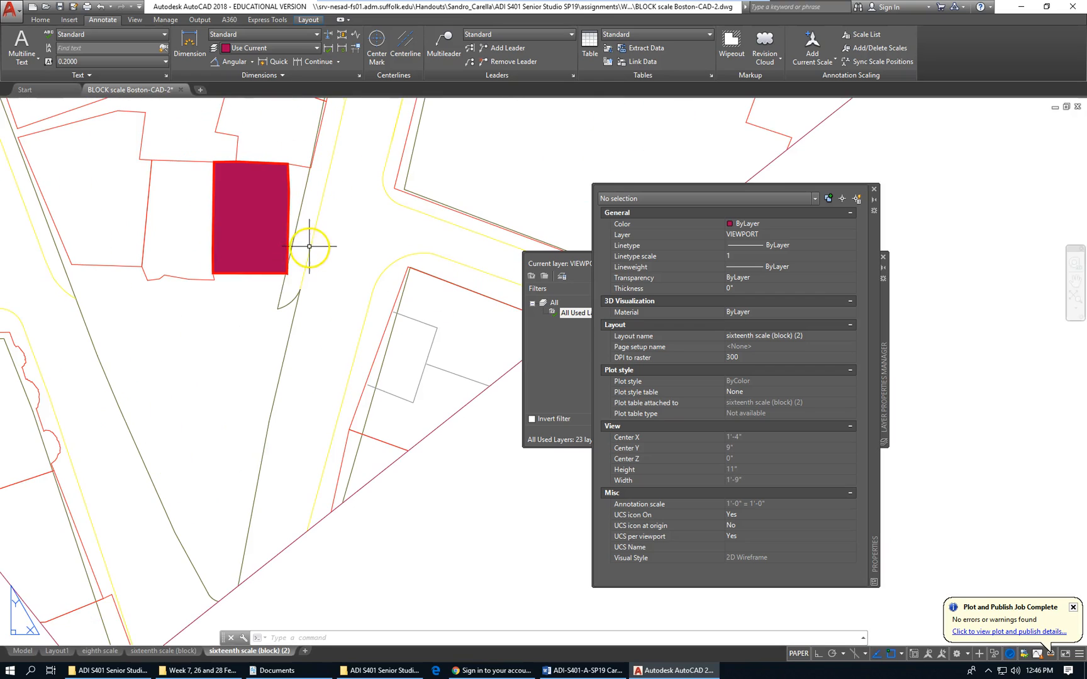
pyautogui.scroll(4, 235, 279)
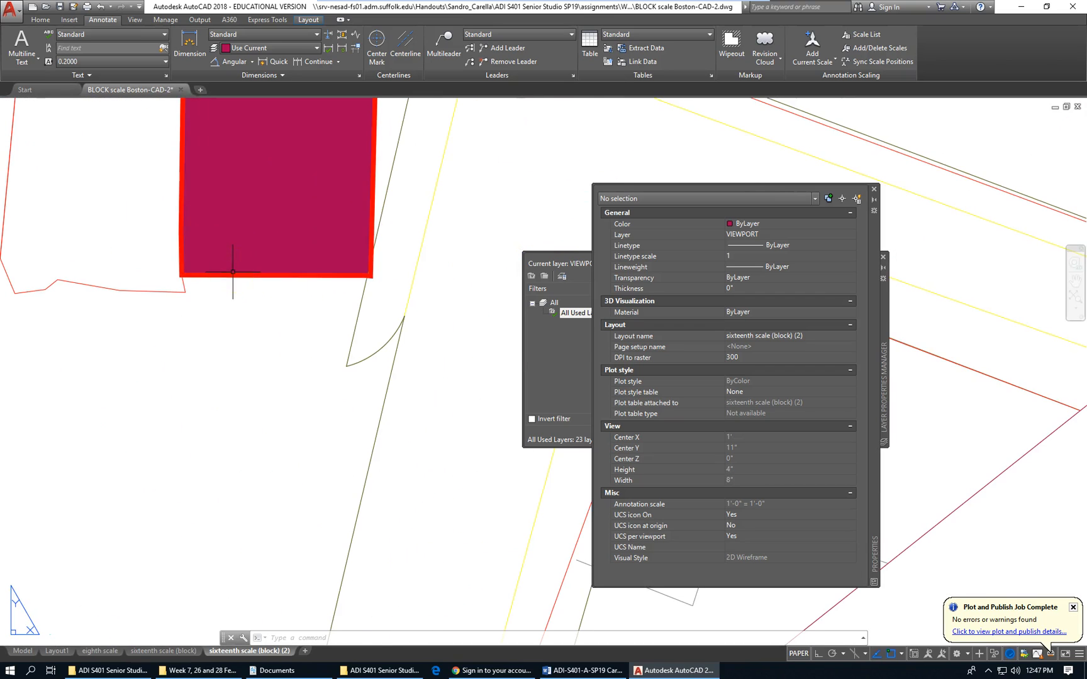
pyautogui.scroll(-6, 233, 272)
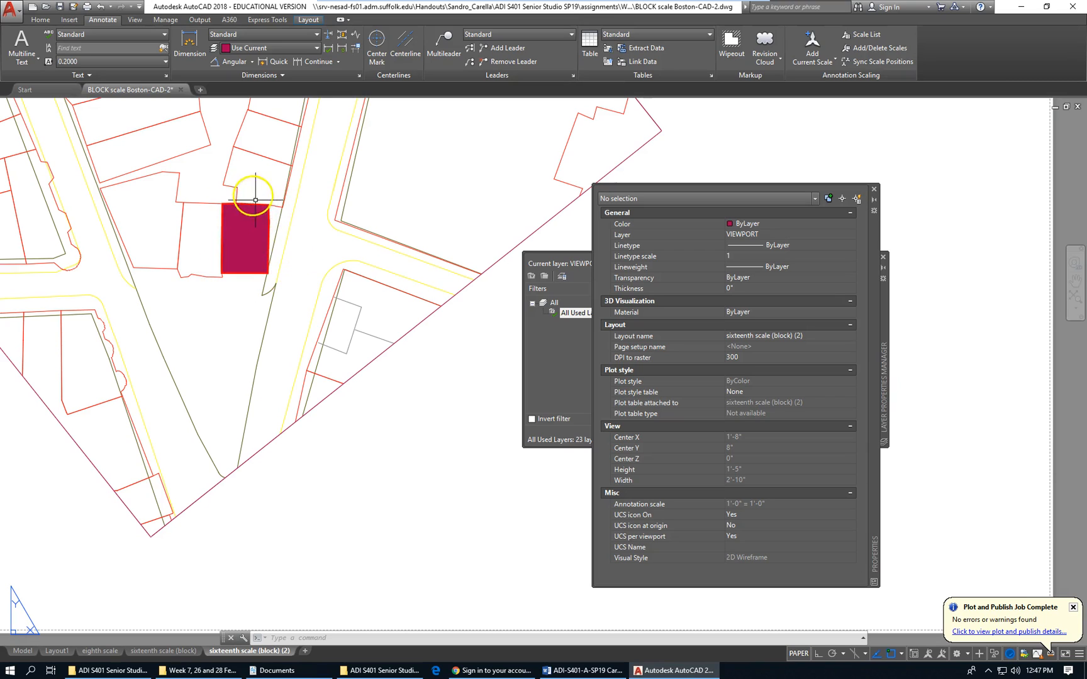
pyautogui.scroll(-5, 301, 363)
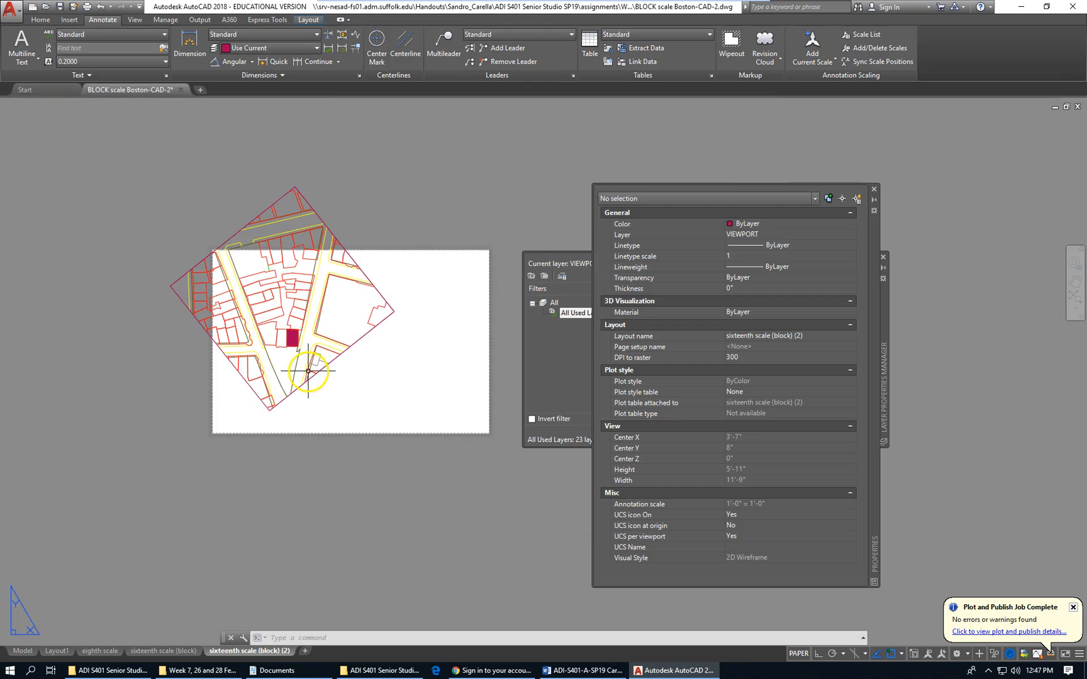
pyautogui.scroll(2, 274, 389)
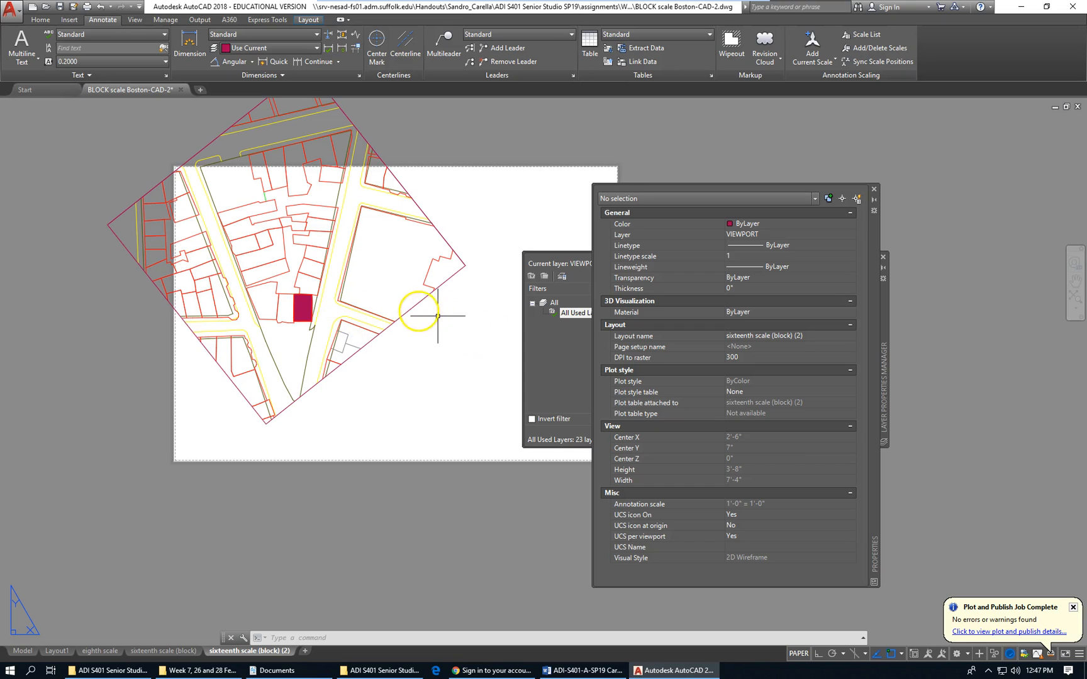
# Set the rotated viewport's standard scale to 1/8" = 1'-0".
pyautogui.click(415, 308)
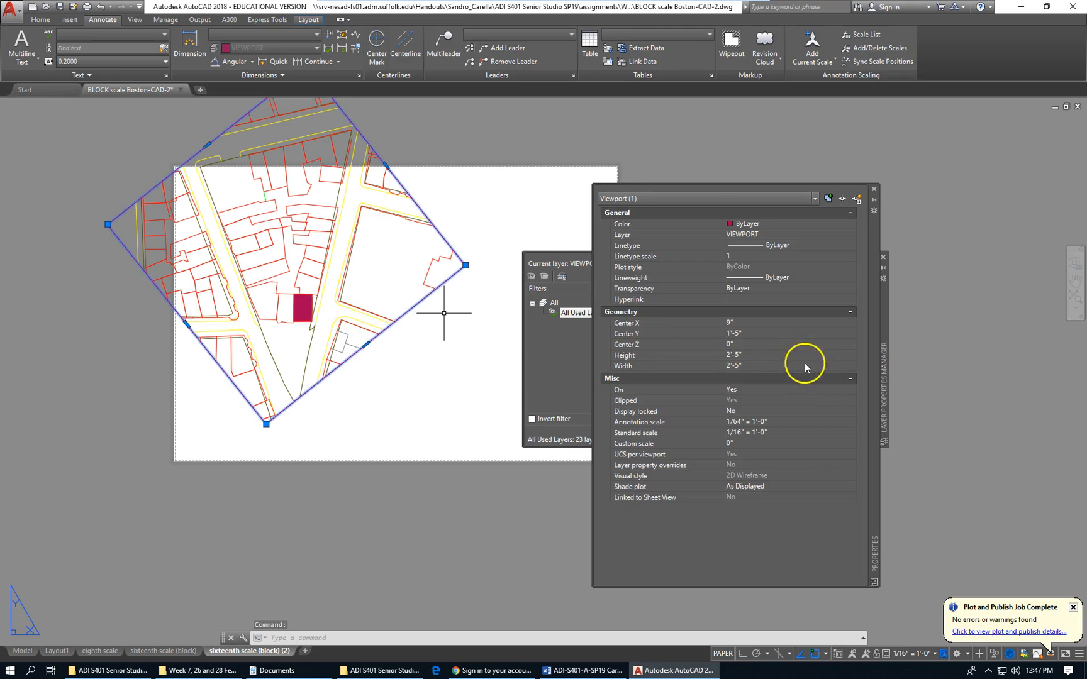
pyautogui.click(814, 433)
pyautogui.click(849, 434)
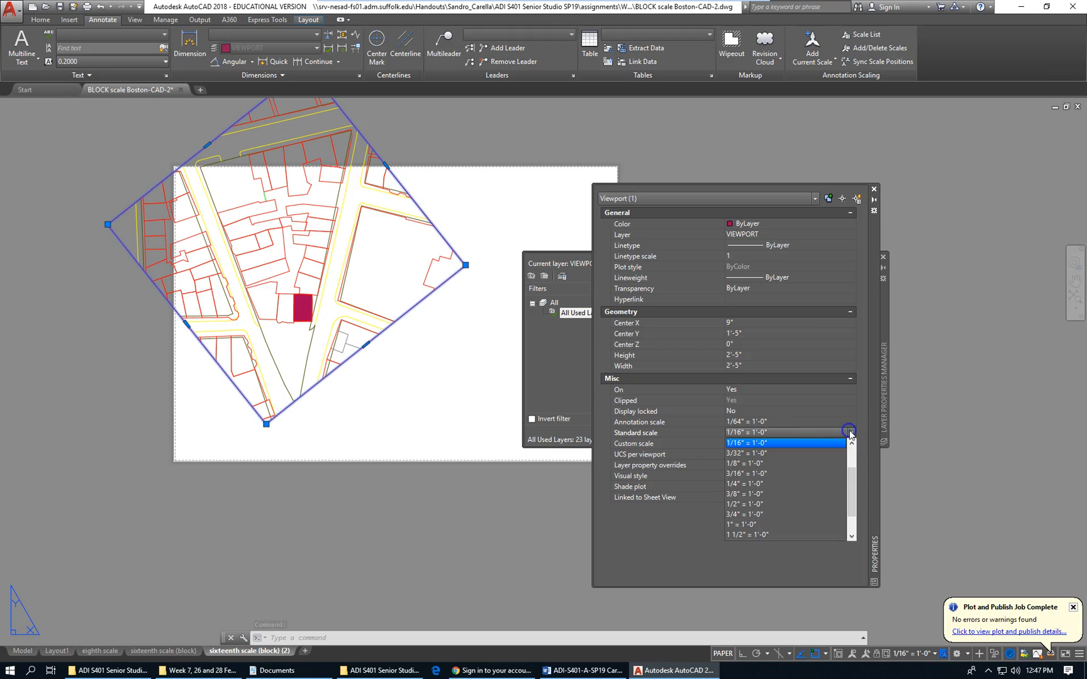
pyautogui.click(851, 446)
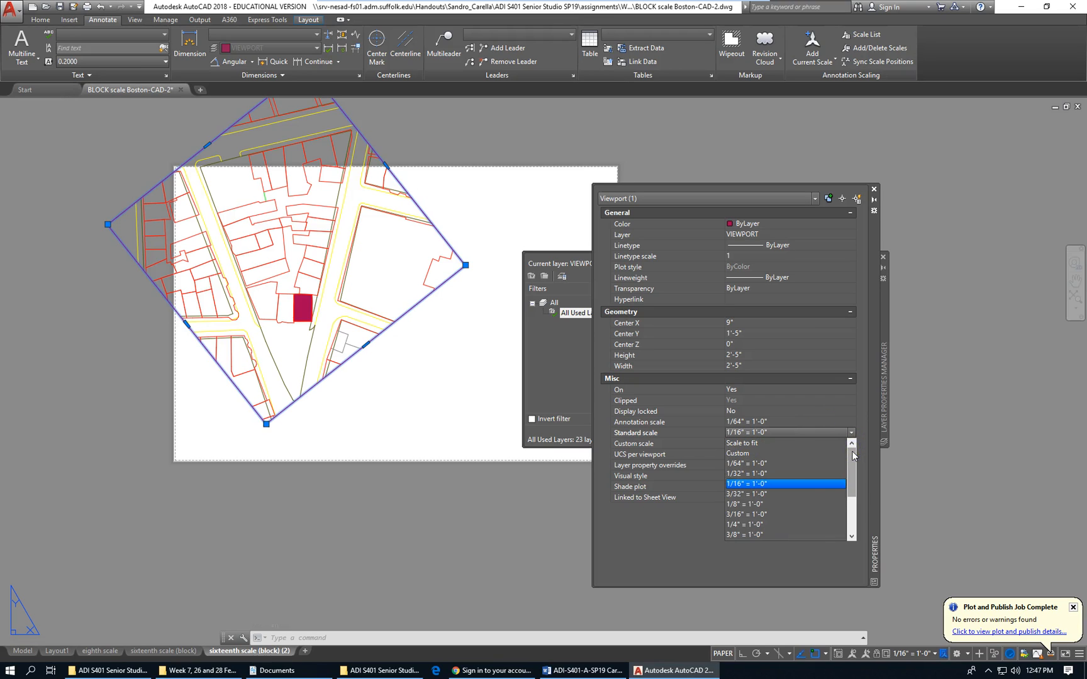
pyautogui.click(781, 503)
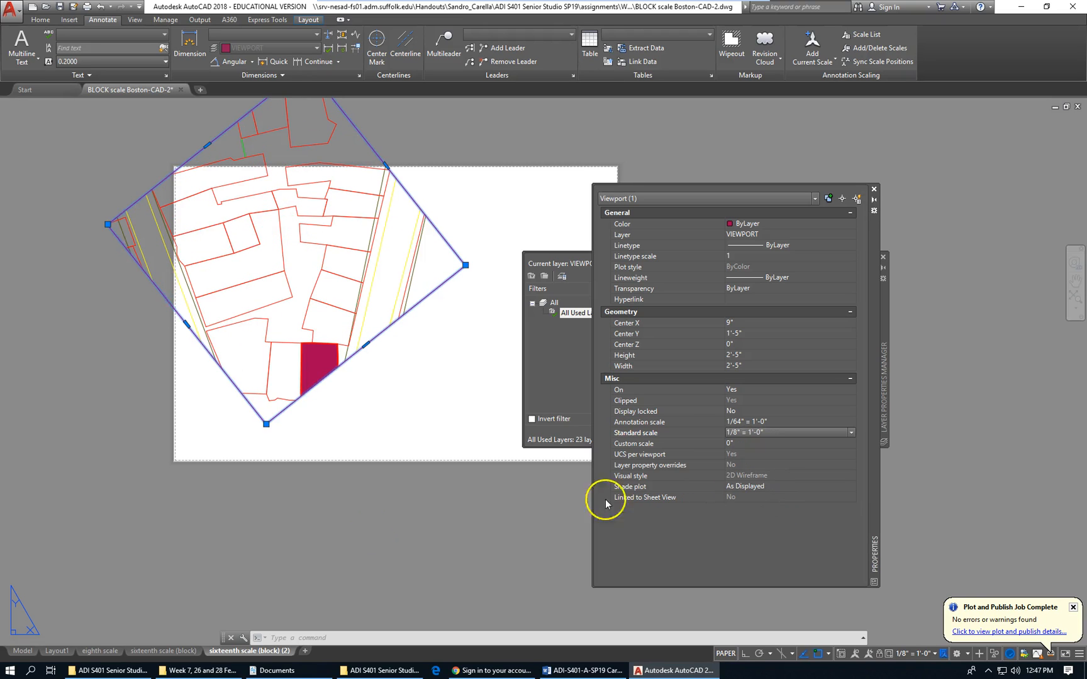
# Stretch the viewport's bottom and right corners down toward the sheet's lower edge to form a nearly horizontal bottom side.
pyautogui.click(265, 424)
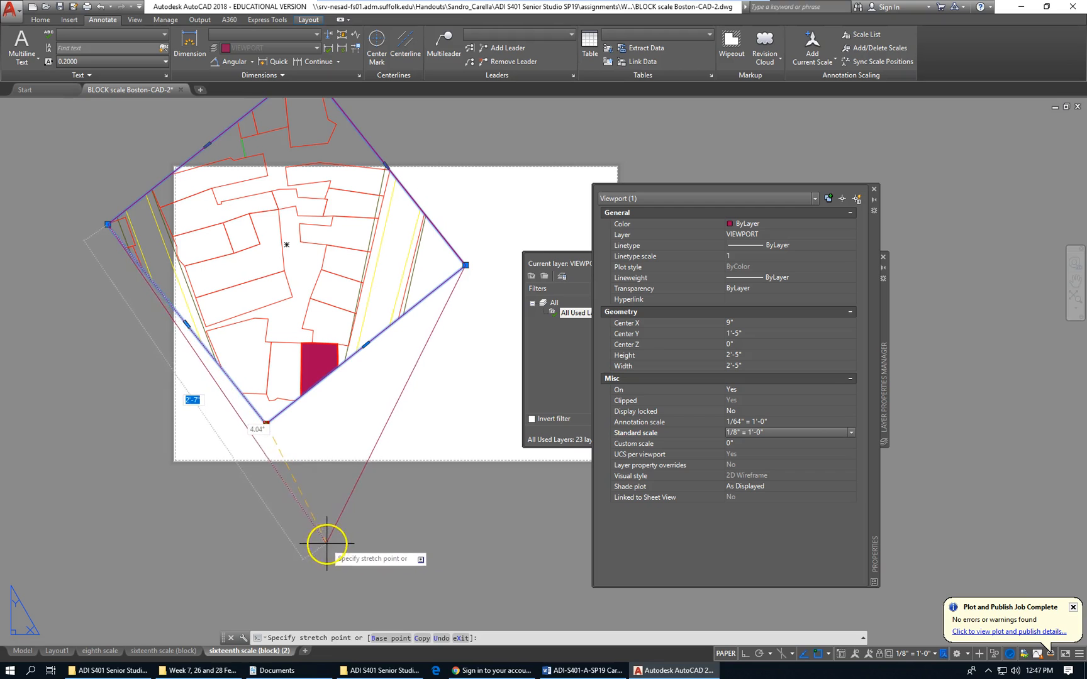
pyautogui.click(284, 539)
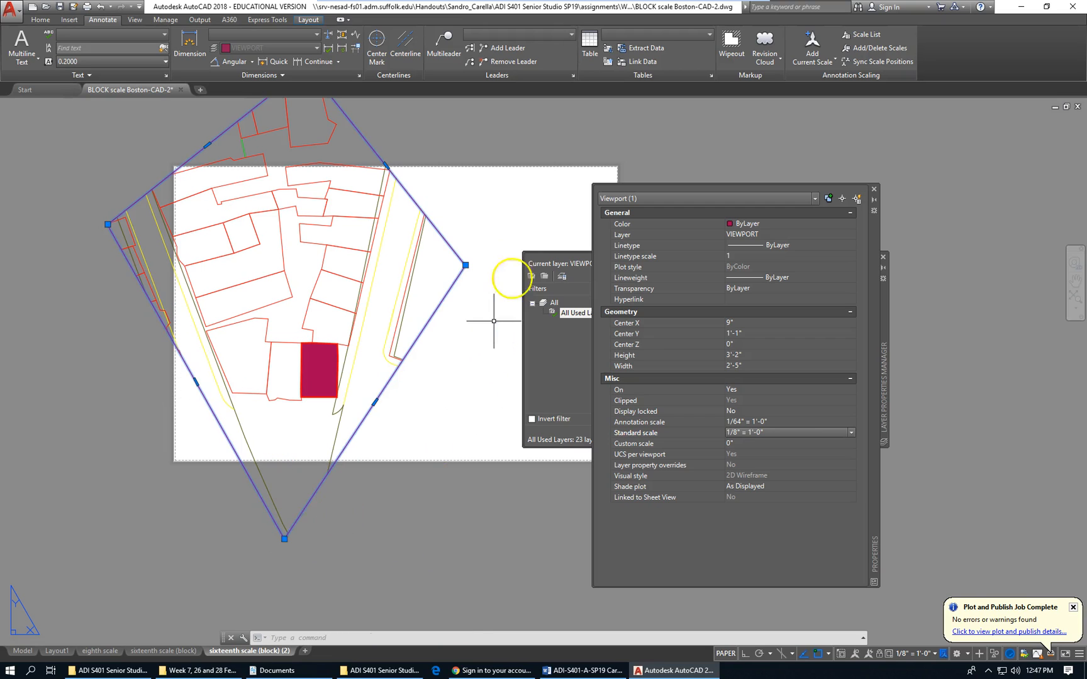
pyautogui.click(465, 266)
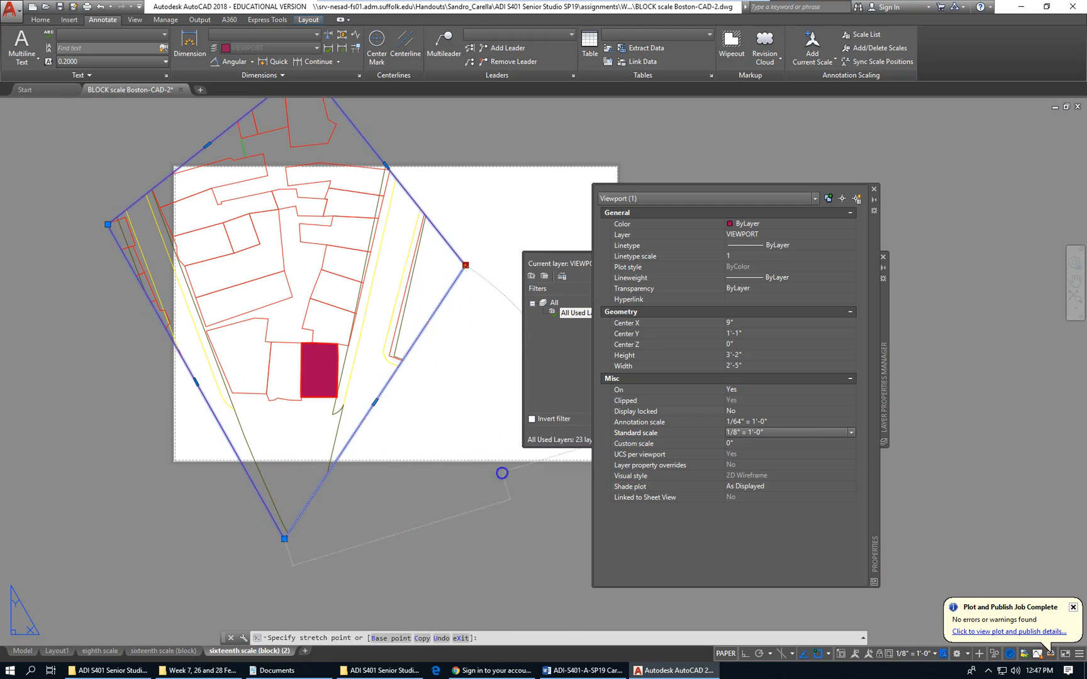
pyautogui.click(502, 472)
pyautogui.click(285, 539)
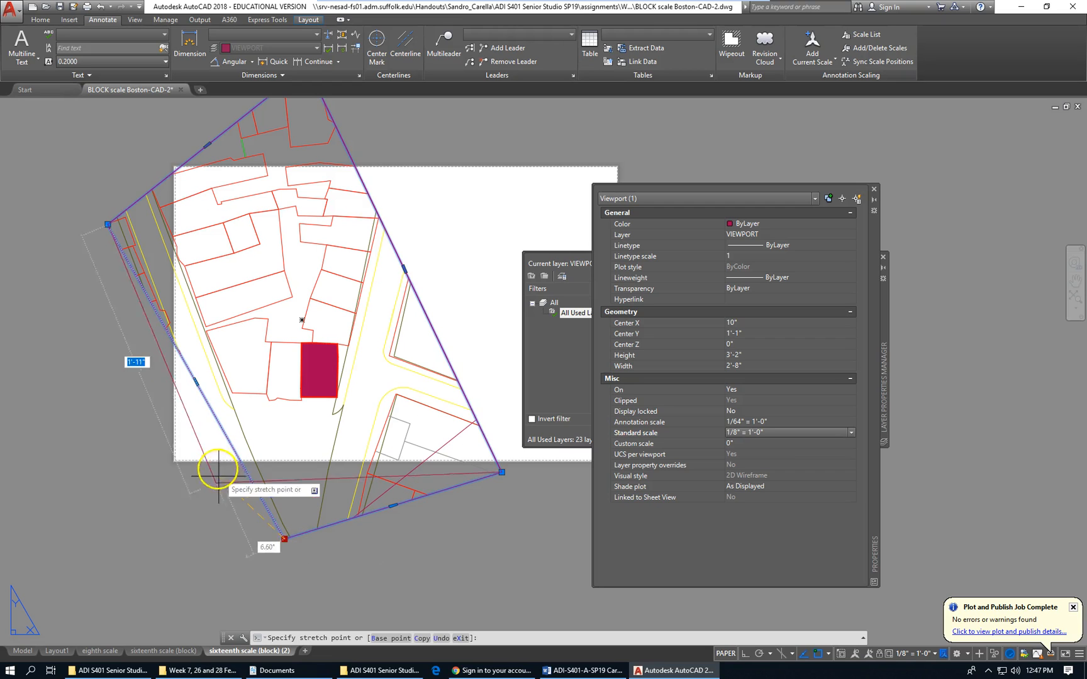
pyautogui.click(185, 459)
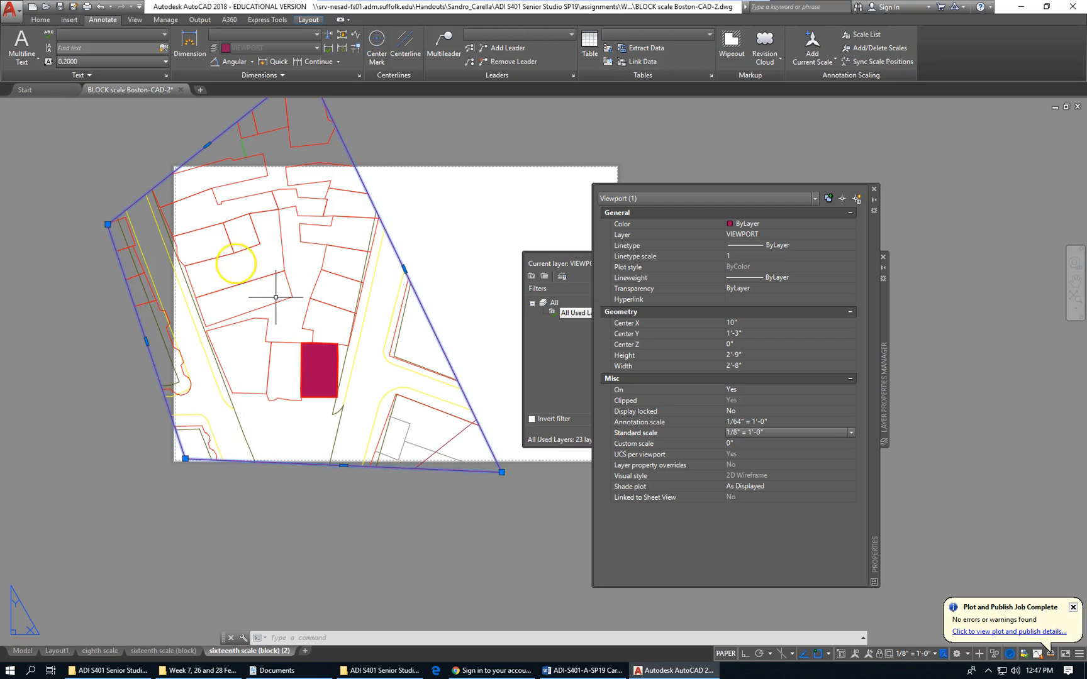
# Stretch the viewport's two upper corners onto the sheet to form a near-rectangle about 2'-2" wide and 1'-8" high.
pyautogui.scroll(-4, 180, 510)
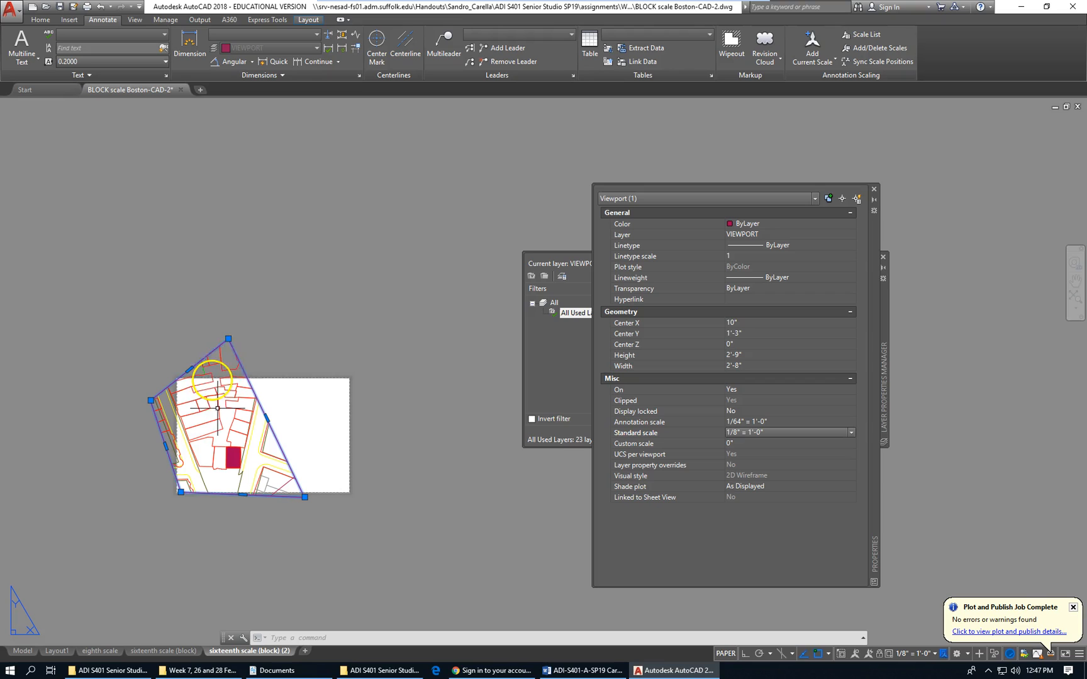
pyautogui.click(229, 338)
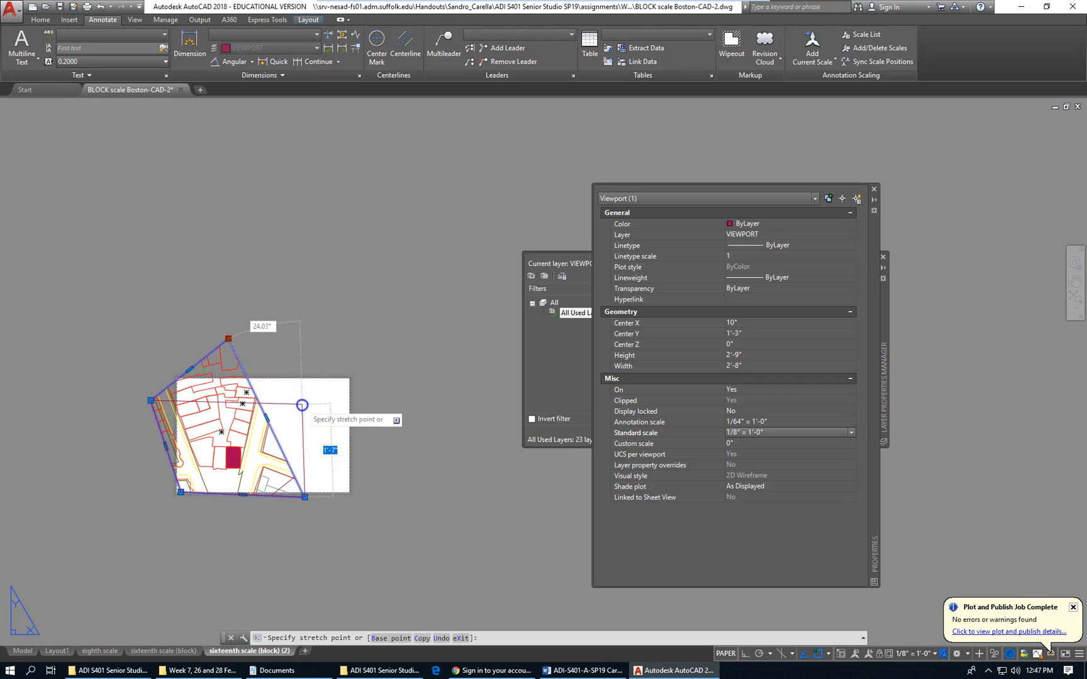
pyautogui.click(296, 401)
pyautogui.scroll(4, 142, 409)
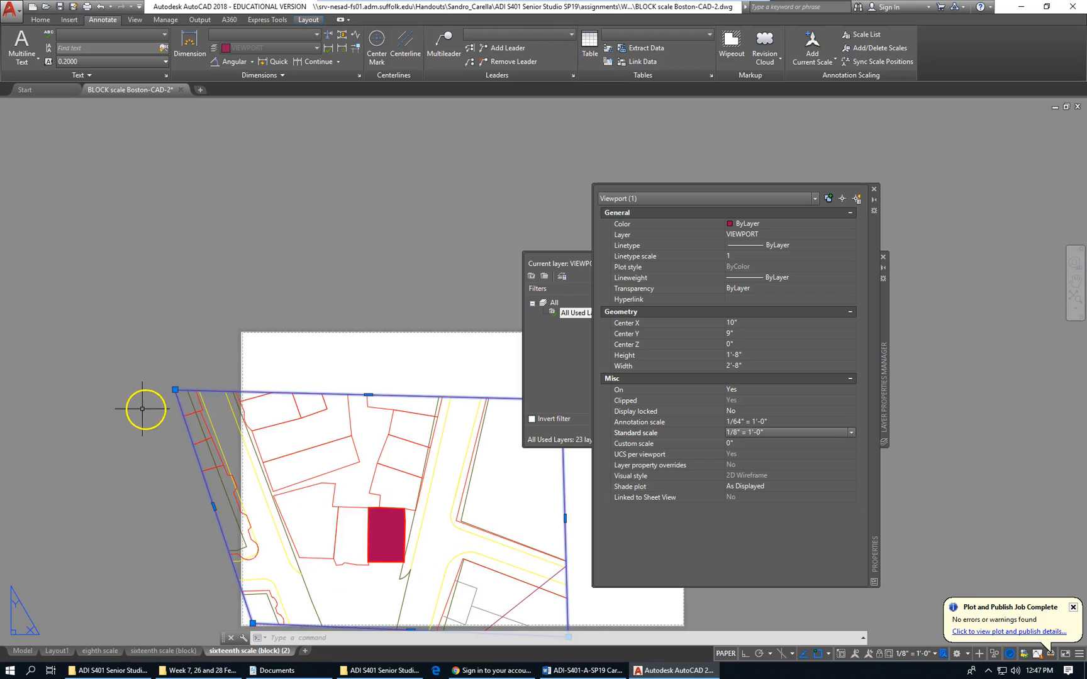
pyautogui.click(175, 390)
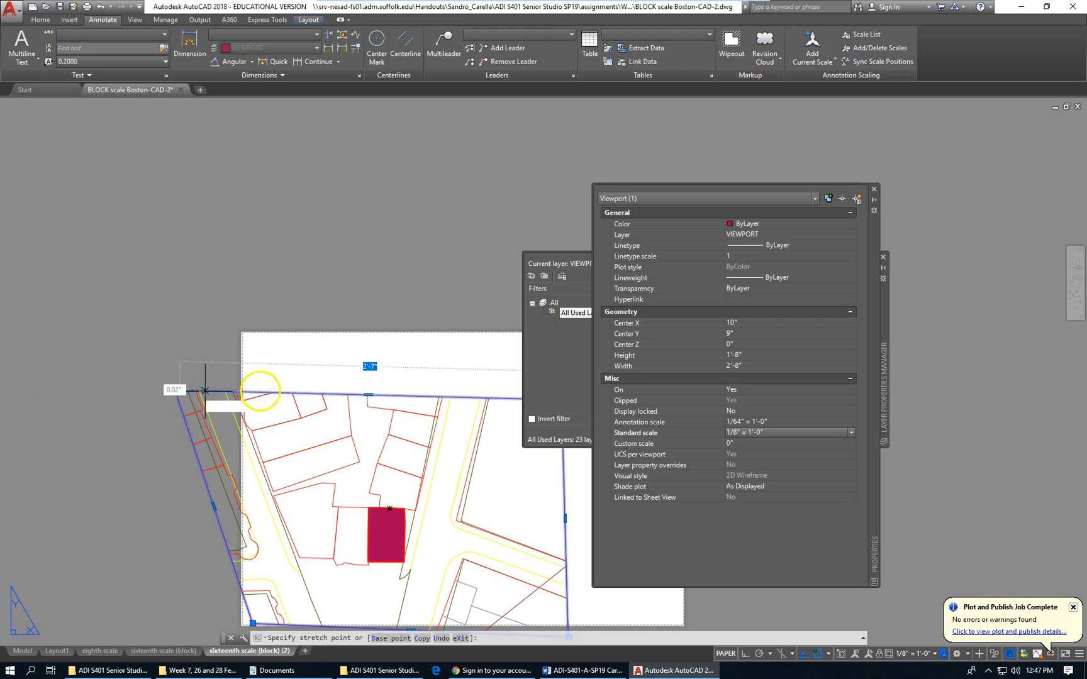
pyautogui.click(250, 390)
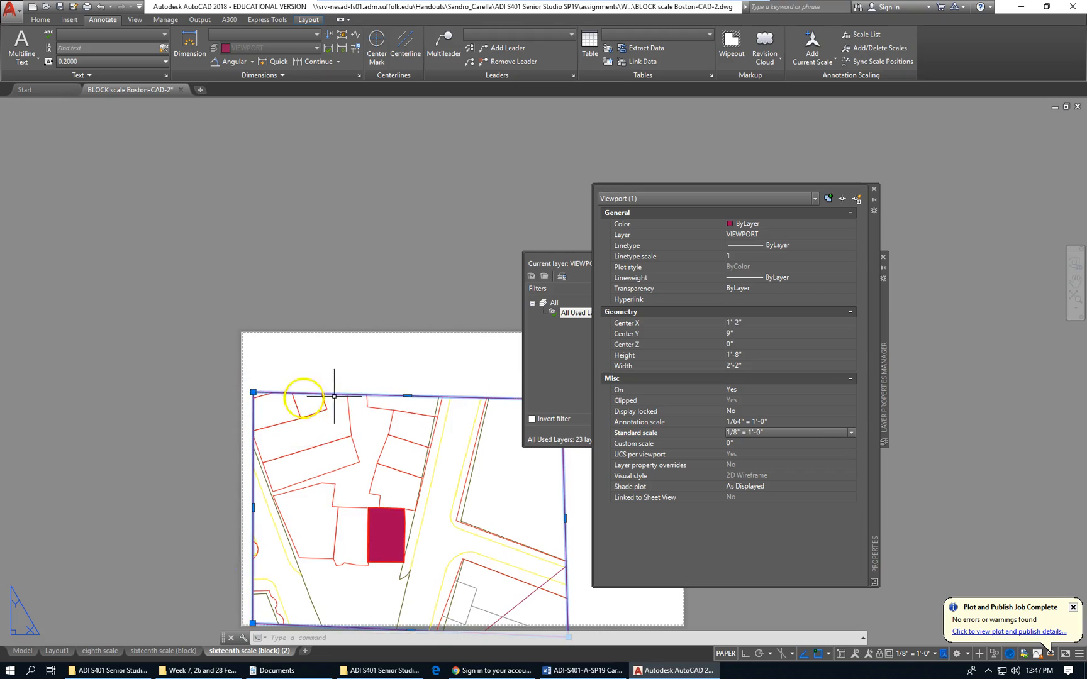
# Stretch the viewport's lower-right corner up inside the sheet, level with its lower-left corner, and deselect the viewport.
pyautogui.scroll(-4, 164, 363)
pyautogui.scroll(4, 325, 498)
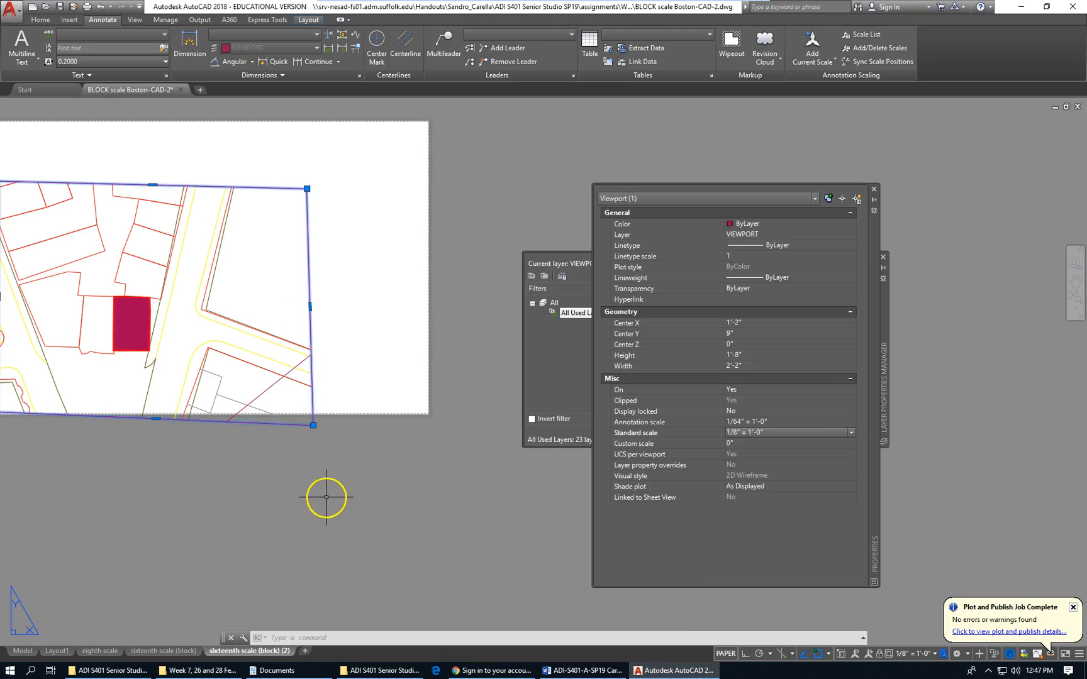
pyautogui.click(313, 425)
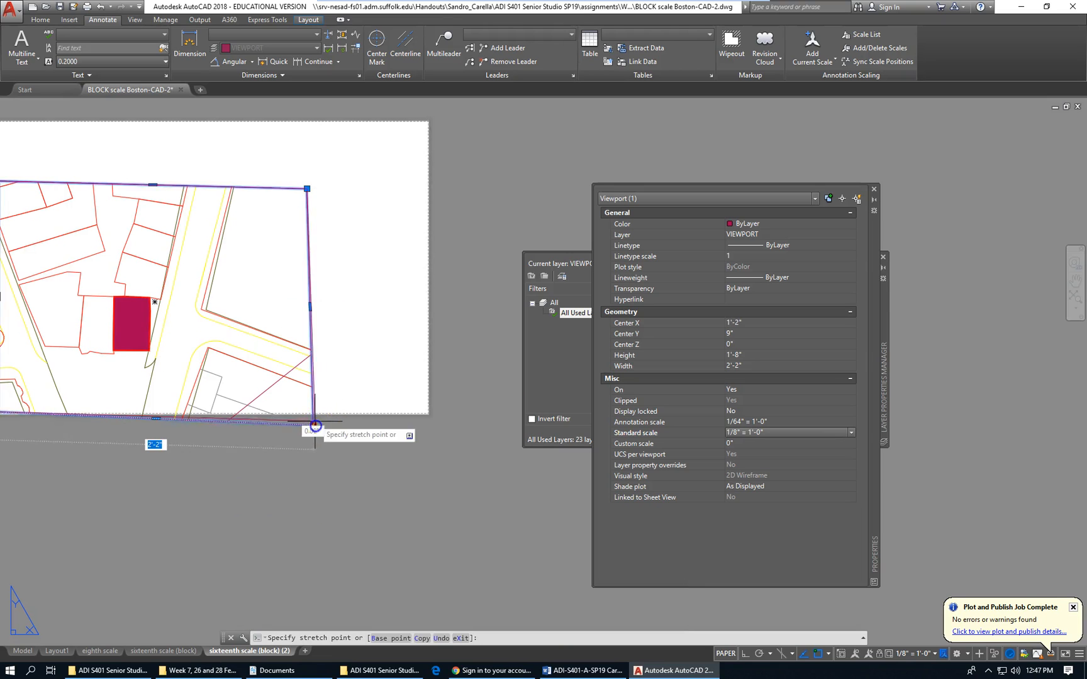
pyautogui.click(313, 410)
pyautogui.press('Escape')
pyautogui.scroll(-2, 493, 410)
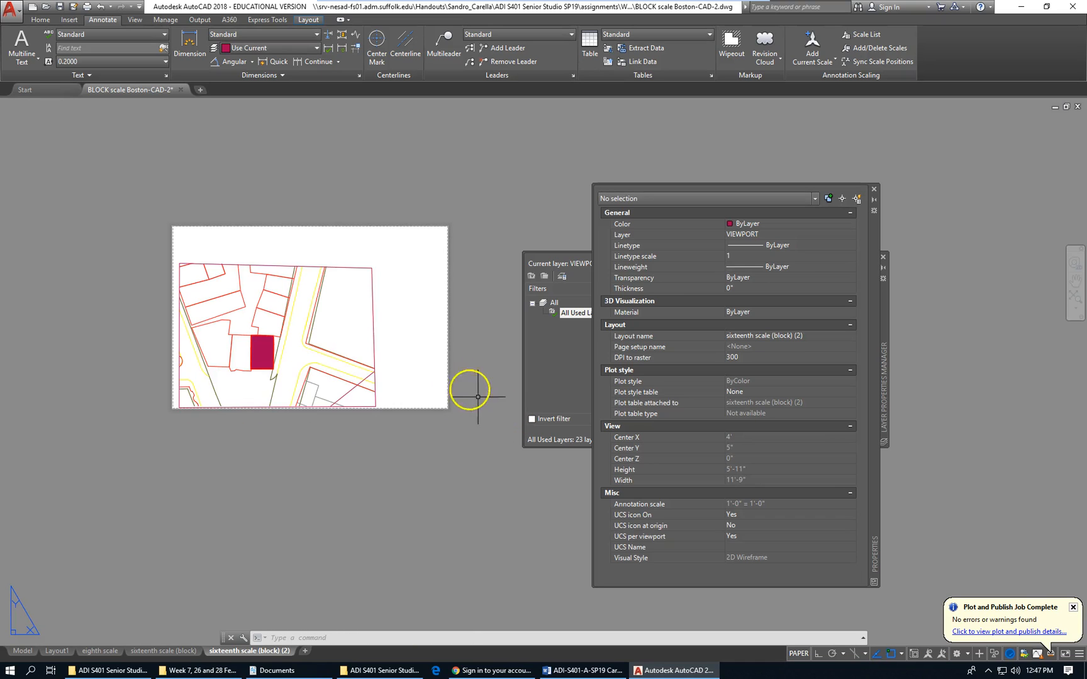
# Stretch the viewport's upper-right corner level with its upper-left corner and deselect the viewport.
pyautogui.scroll(2, 395, 326)
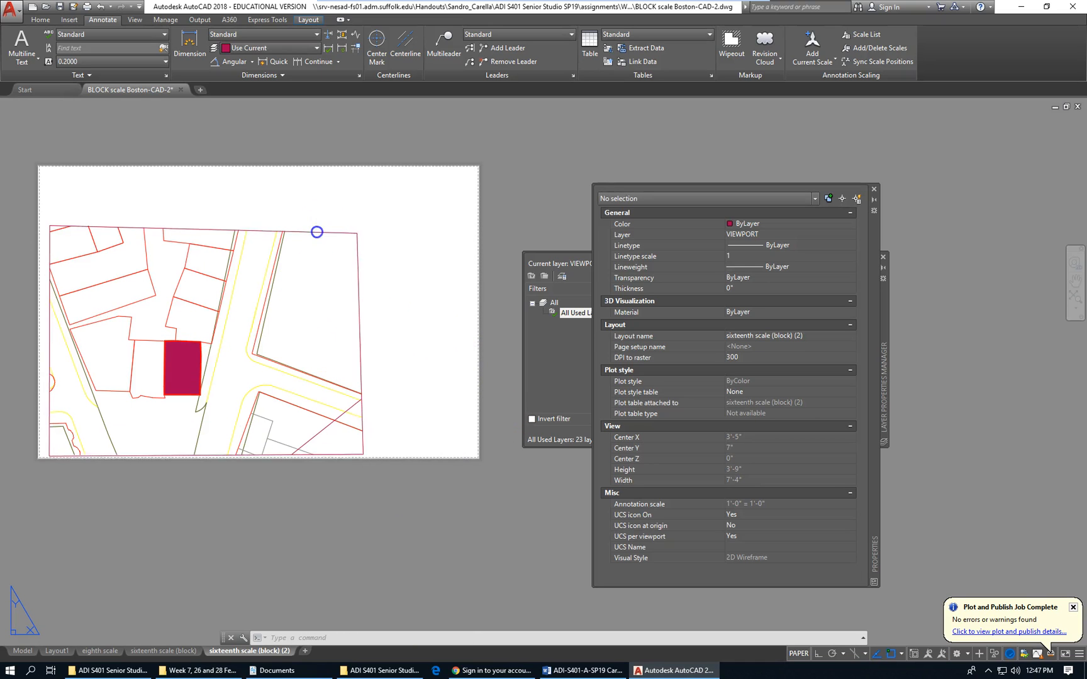
pyautogui.click(334, 233)
pyautogui.click(357, 233)
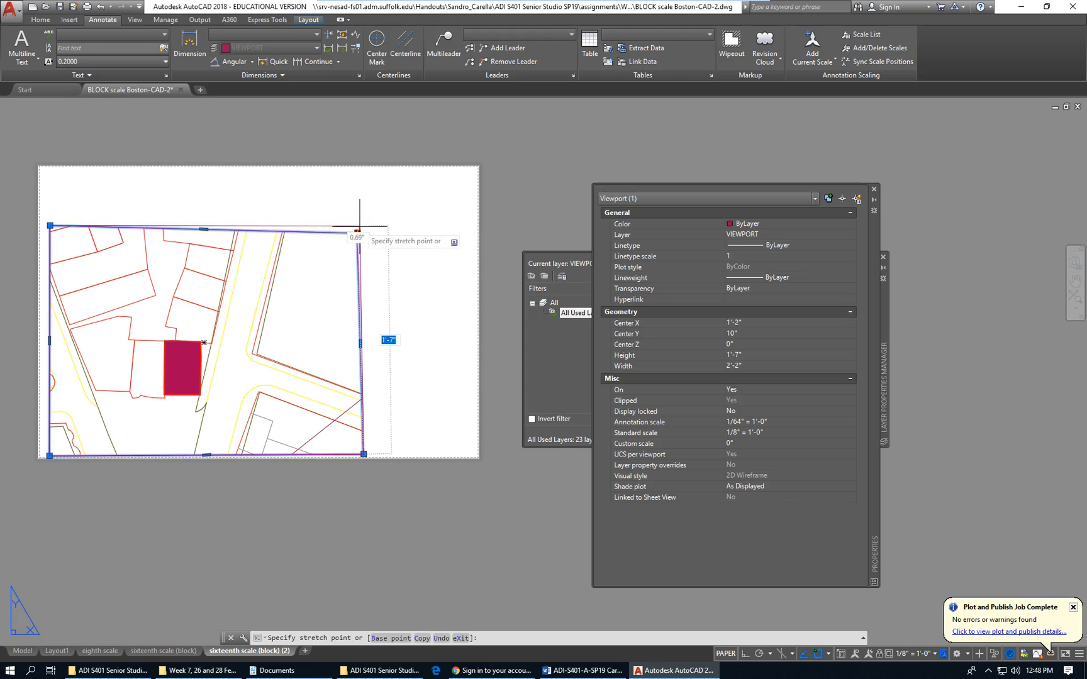
pyautogui.press('Escape')
pyautogui.press('Escape')
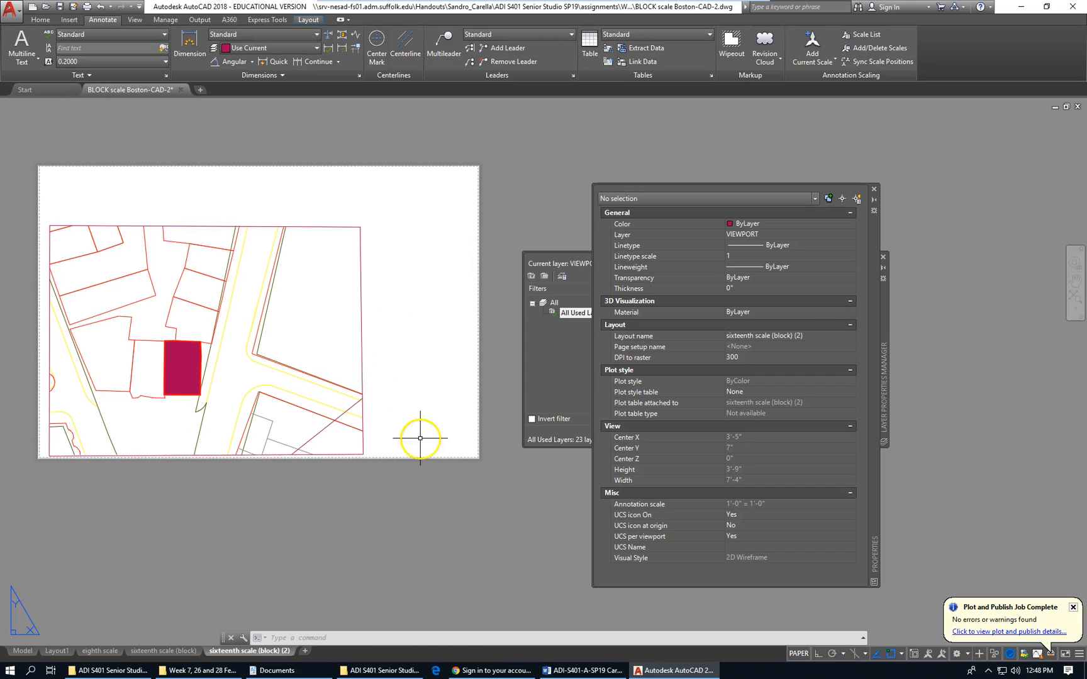
pyautogui.scroll(-2, 420, 437)
pyautogui.scroll(2, 395, 432)
pyautogui.scroll(-1, 389, 479)
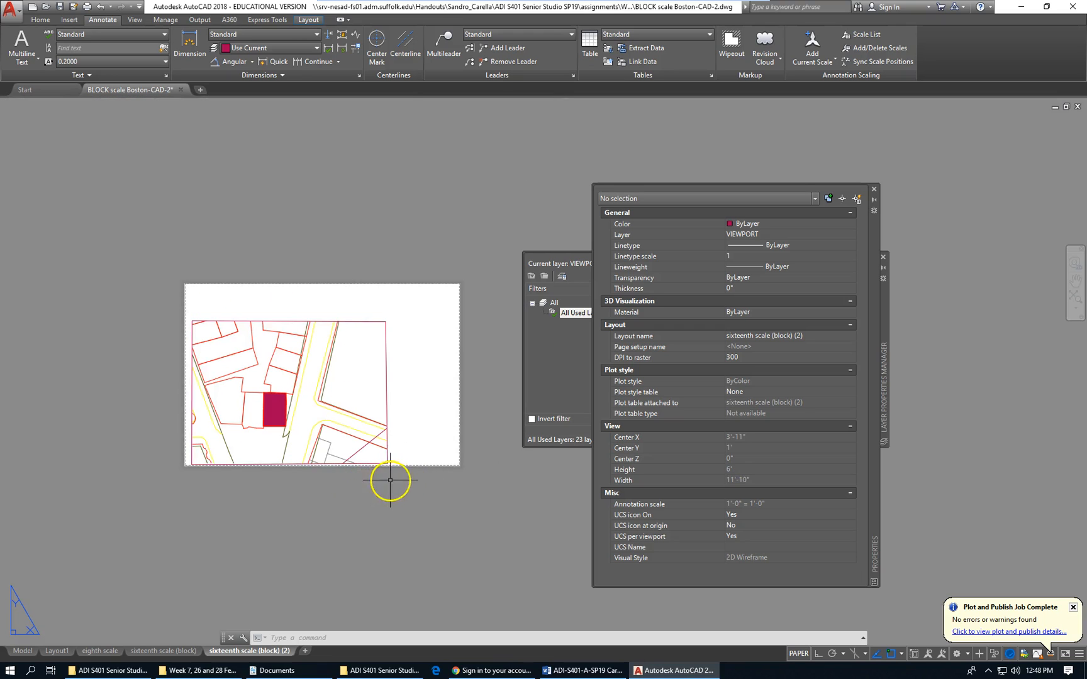
pyautogui.scroll(1, 334, 467)
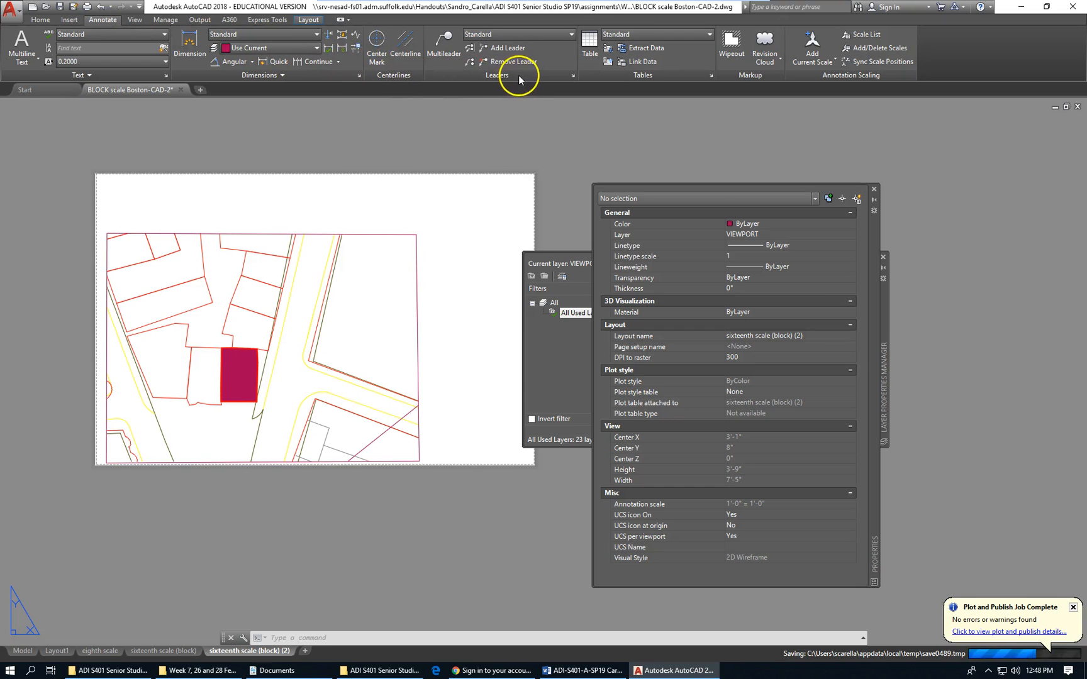
# Add the multiline text "one north square building" on the sheet above the viewport, in a text box about 1' wide.
pyautogui.click(73, 19)
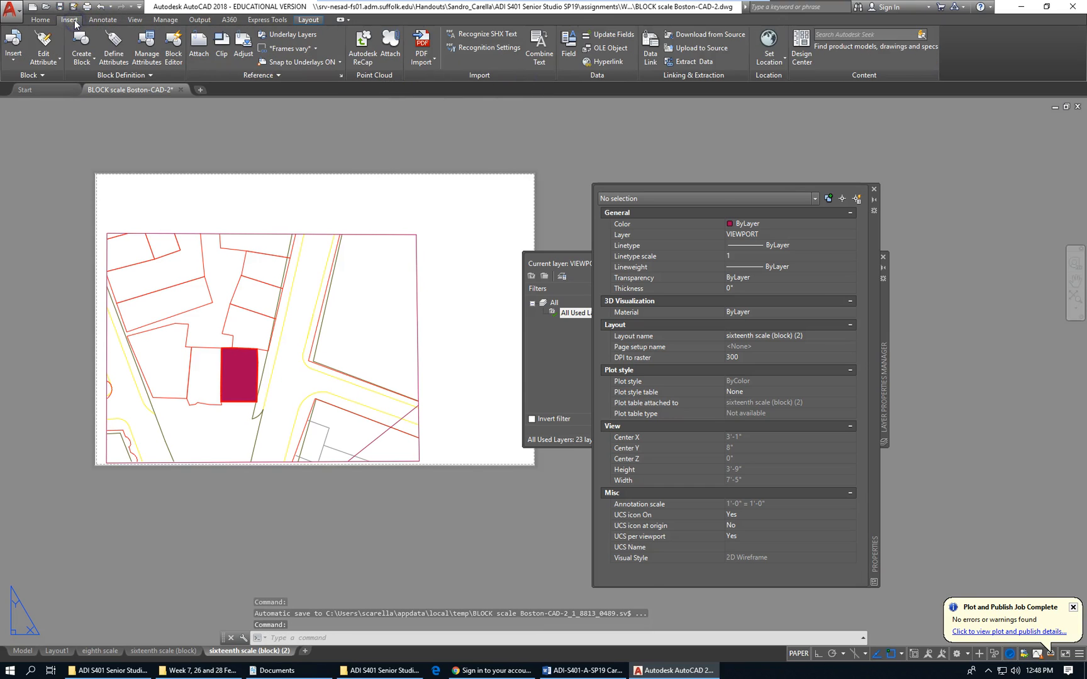
pyautogui.click(103, 20)
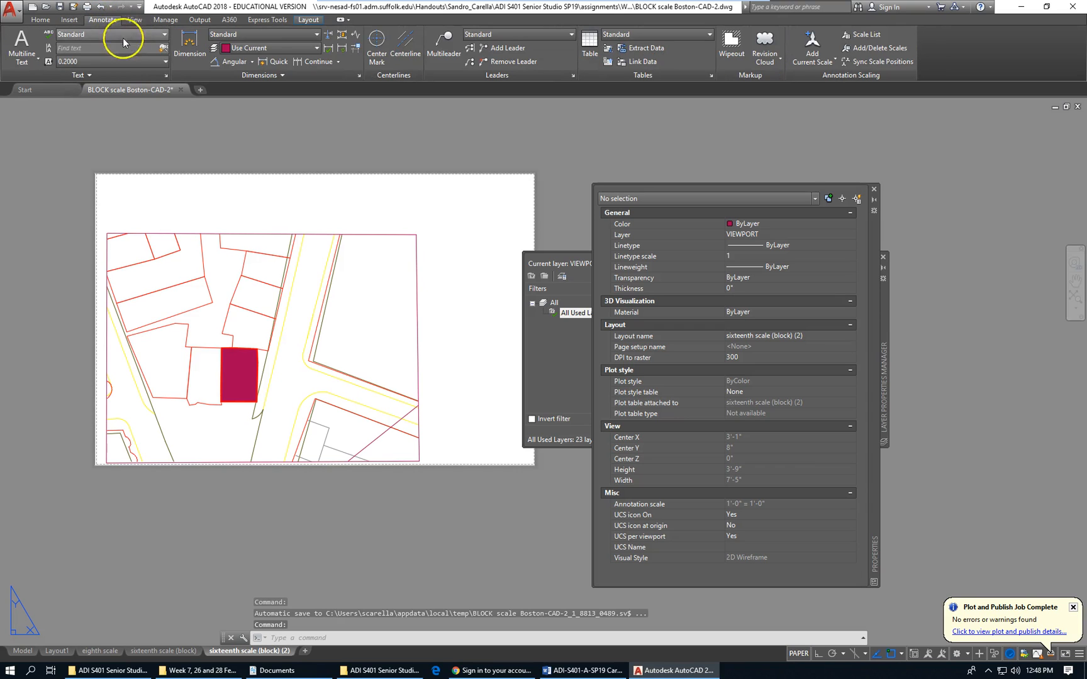
pyautogui.click(23, 39)
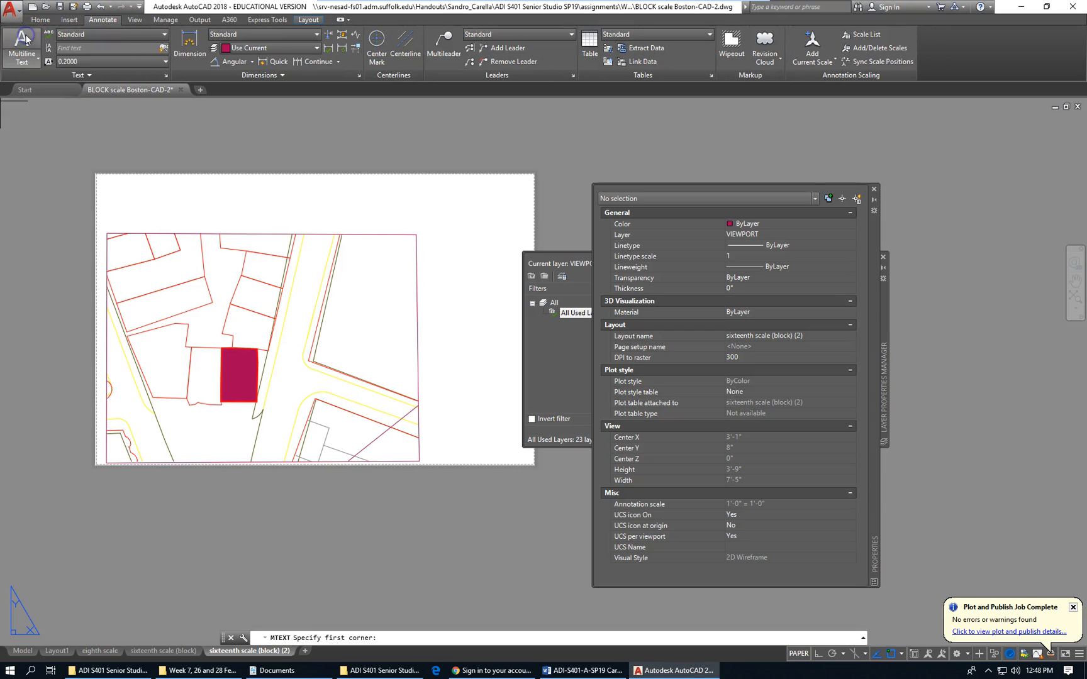
pyautogui.click(248, 203)
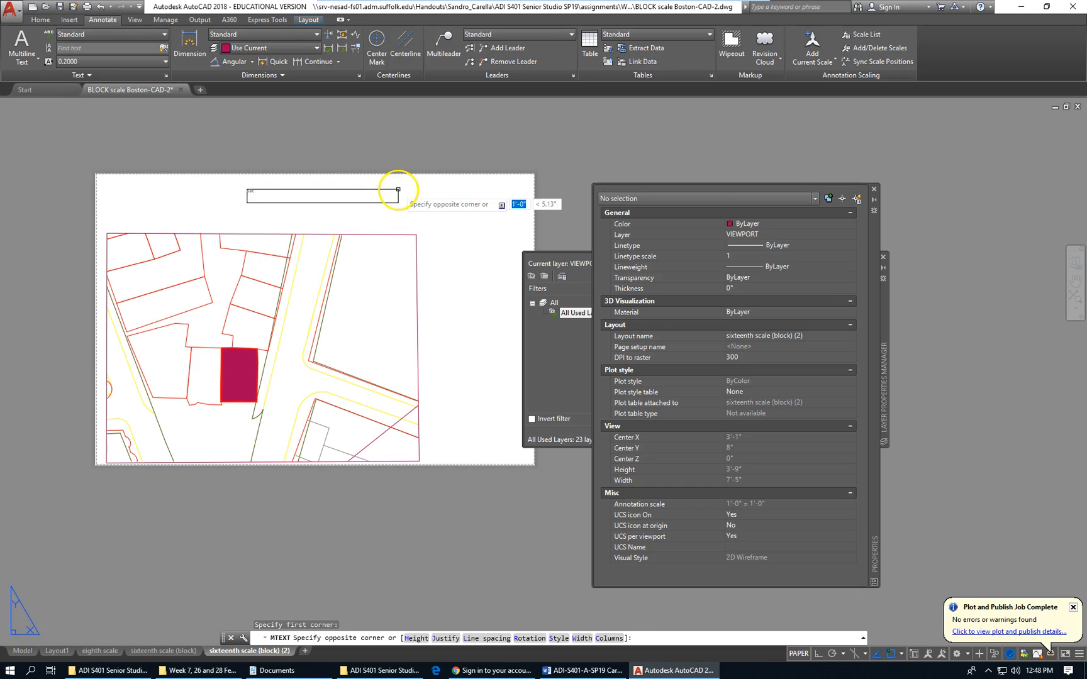
pyautogui.click(398, 189)
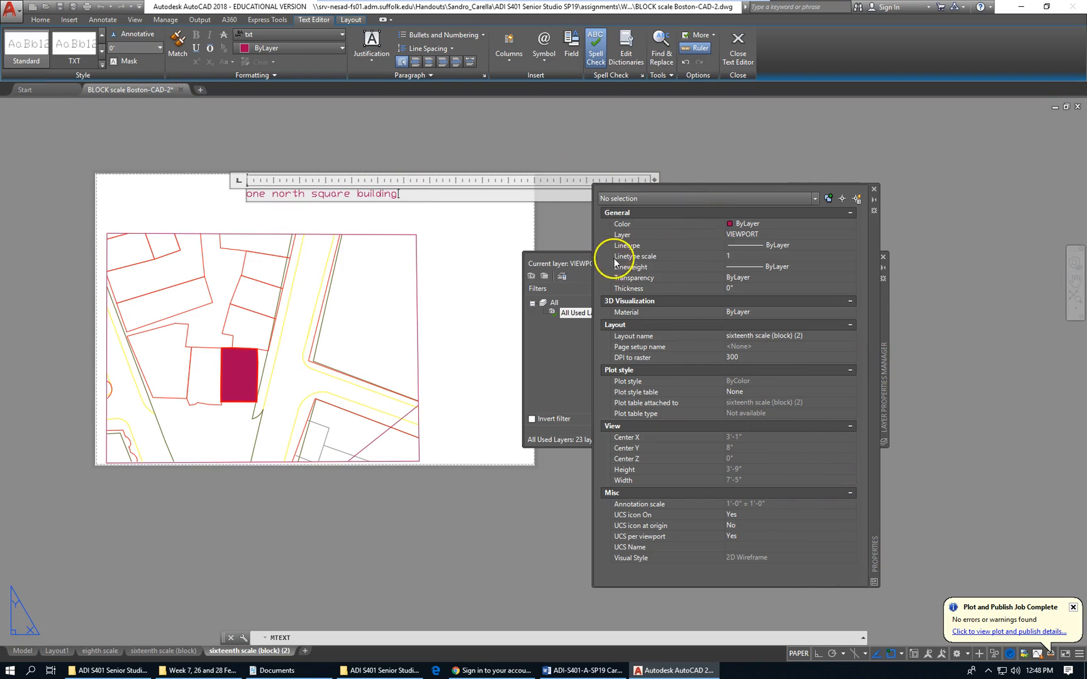
pyautogui.moveTo(876, 292); pyautogui.dragTo(1019, 306)
pyautogui.click(677, 243)
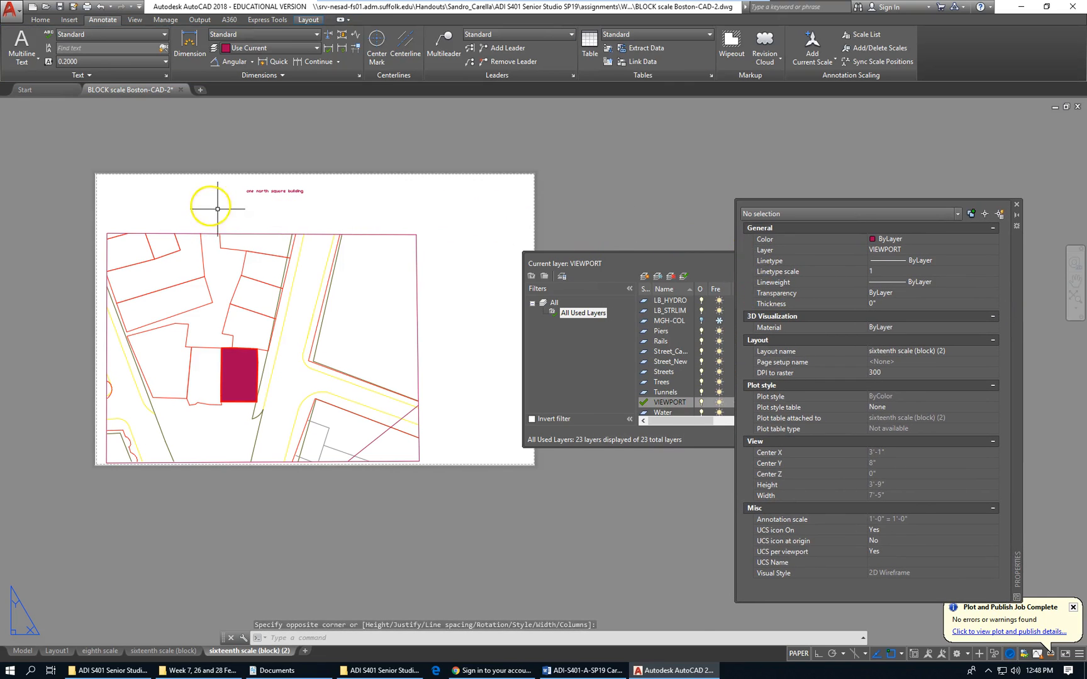
pyautogui.scroll(2, 208, 195)
pyautogui.click(289, 182)
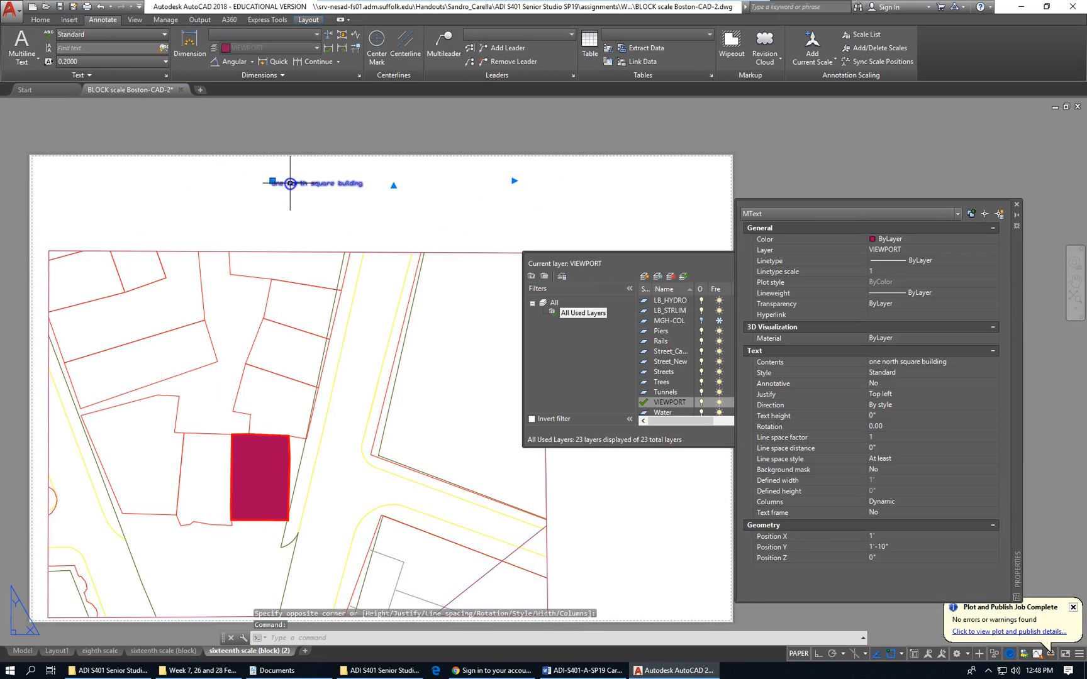
pyautogui.doubleClick(290, 183)
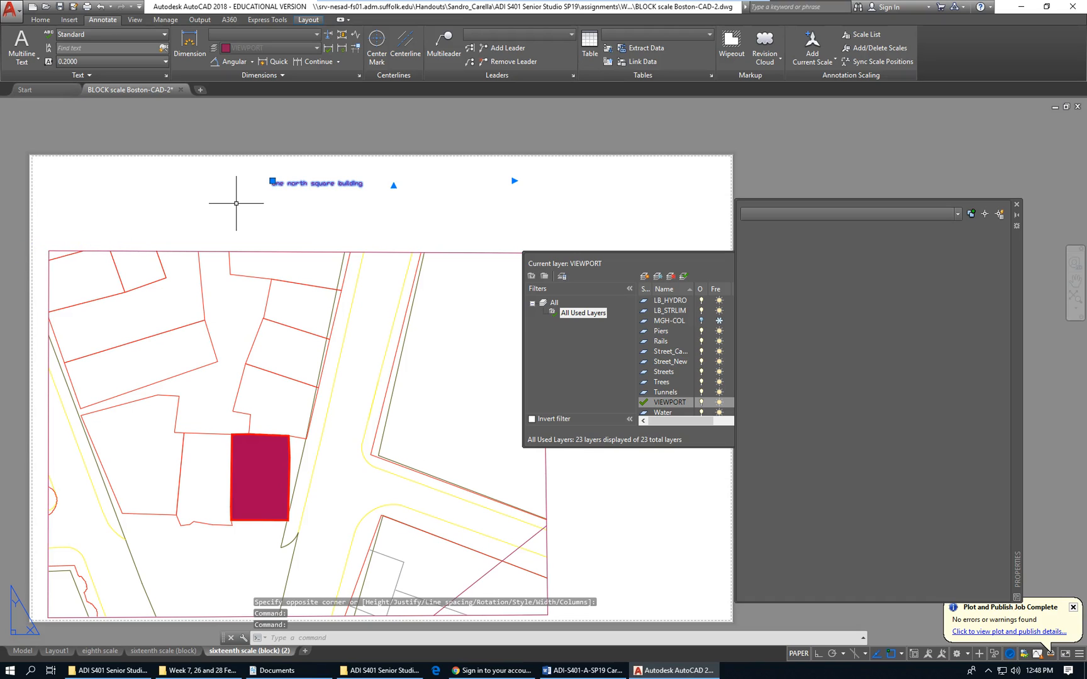
pyautogui.press('Escape')
pyautogui.press('Escape')
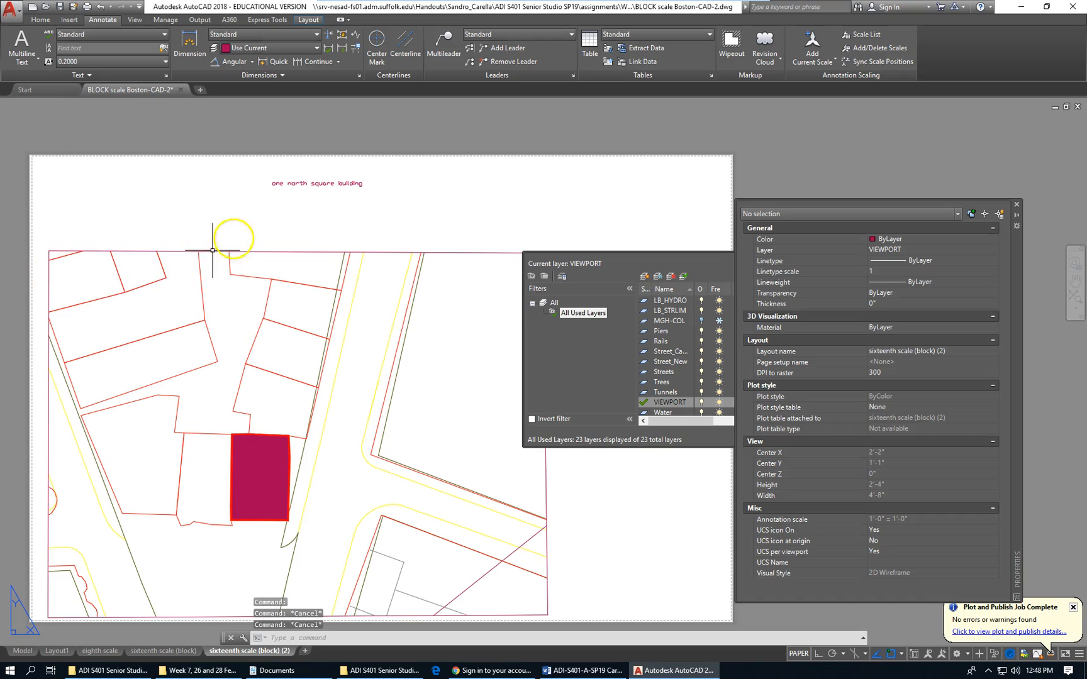
# Select the title text above the viewport for editing and reposition the Properties palette higher in the window.
pyautogui.click(336, 184)
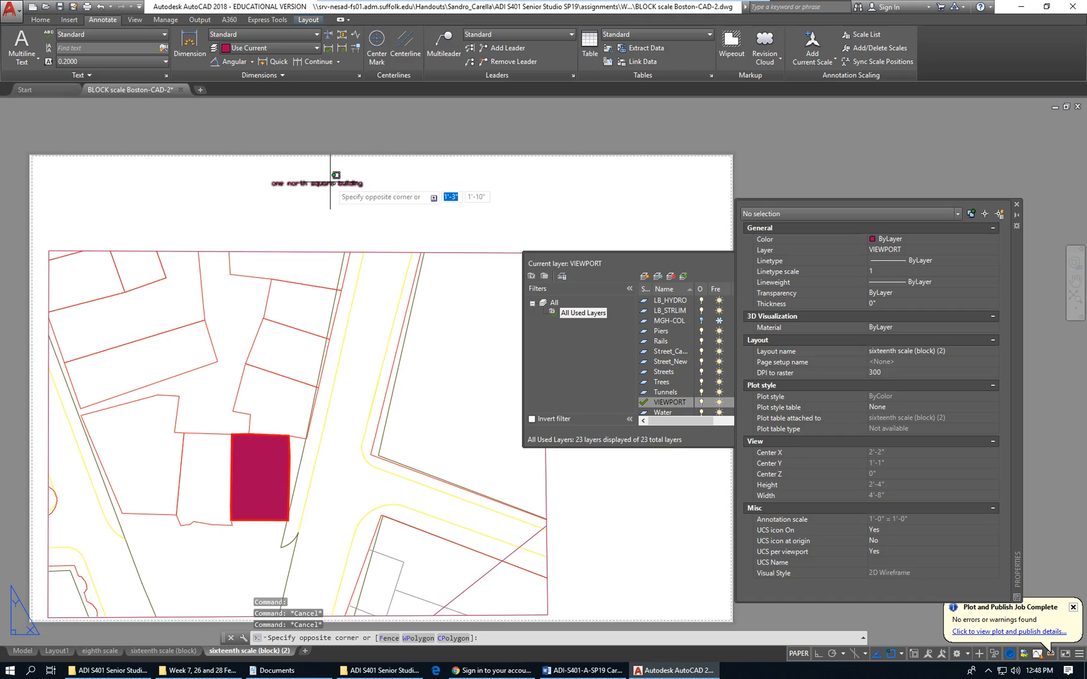
pyautogui.click(330, 182)
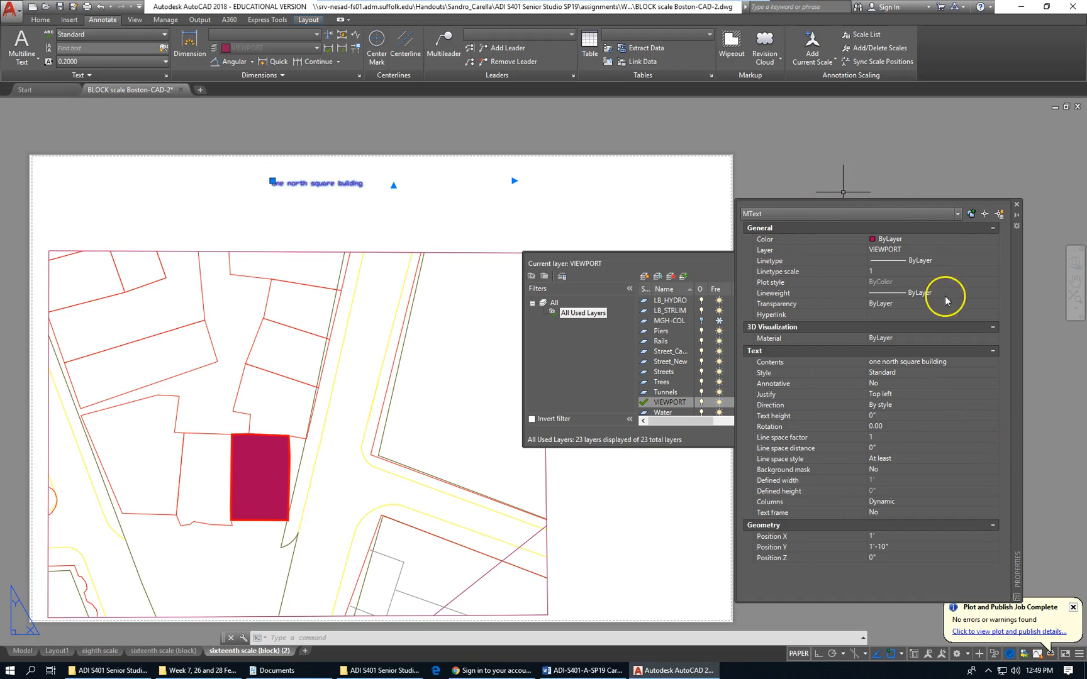
pyautogui.moveTo(1016, 311); pyautogui.dragTo(1016, 225)
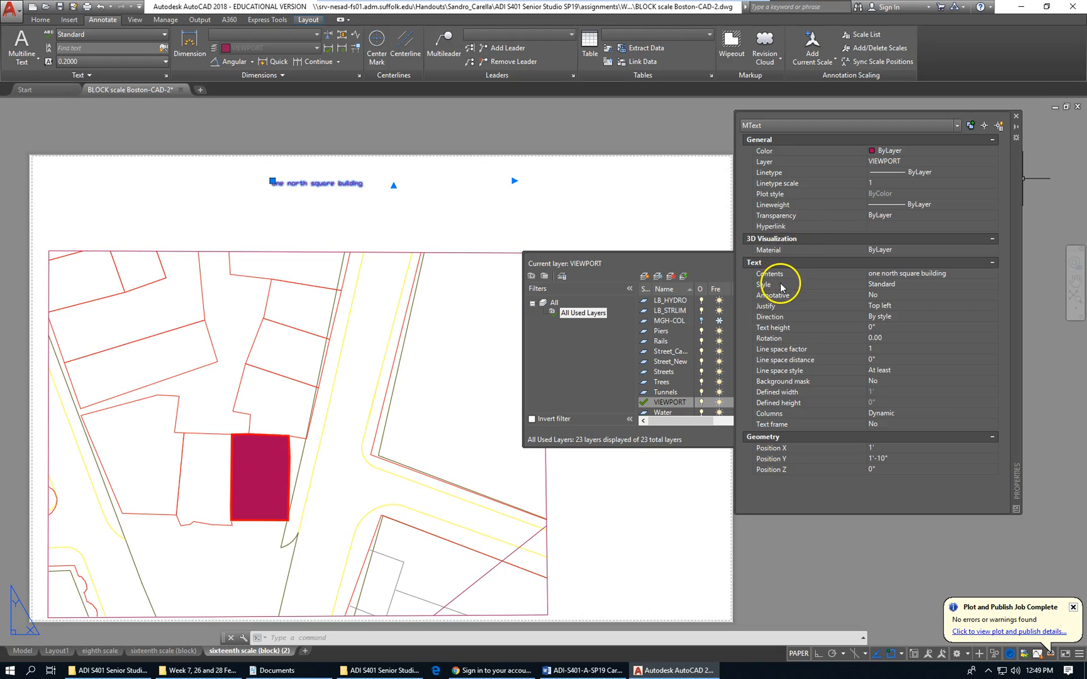
# Try text heights of 12" and 4" on the title text.
pyautogui.click(895, 331)
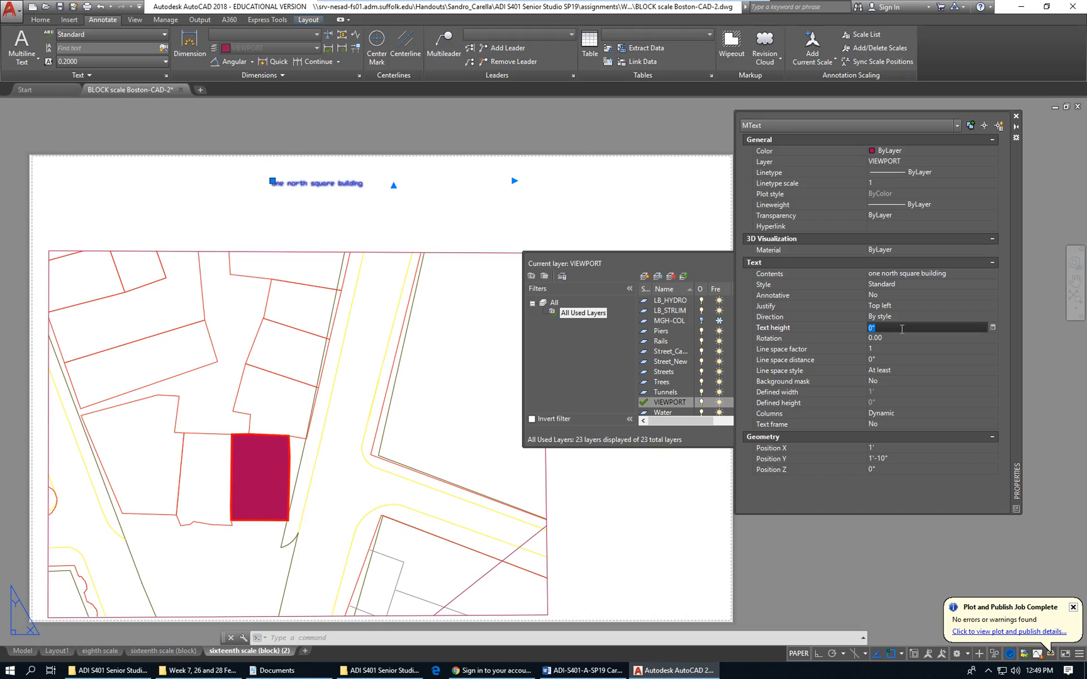
pyautogui.write('12')
pyautogui.press('Tab')
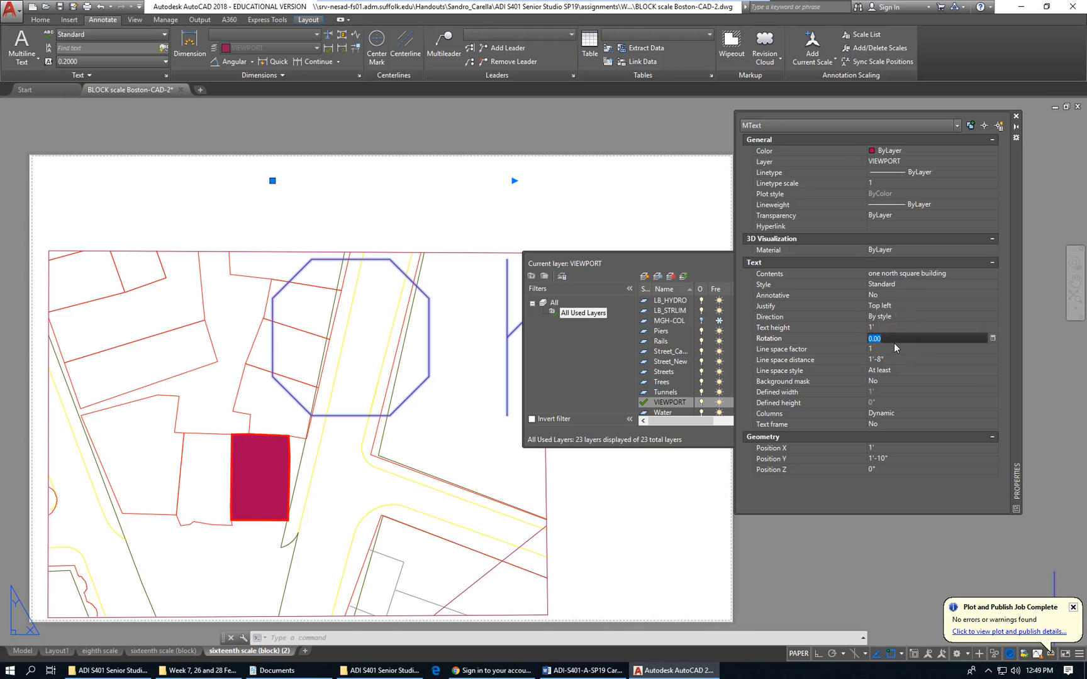
pyautogui.click(893, 328)
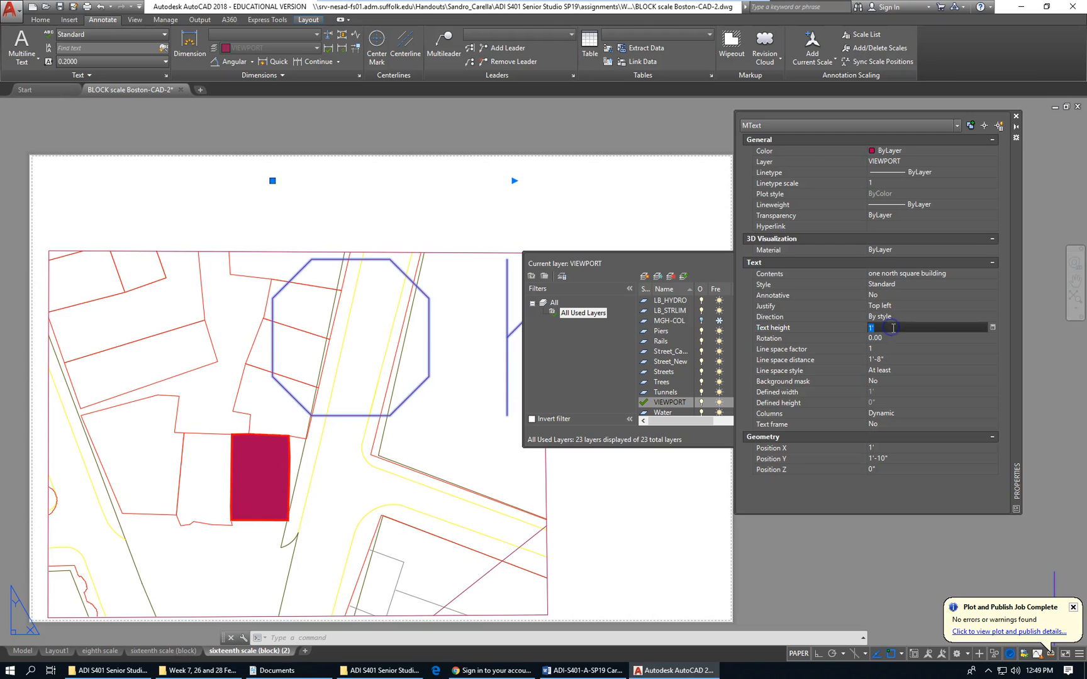
pyautogui.write('4')
pyautogui.press('Tab')
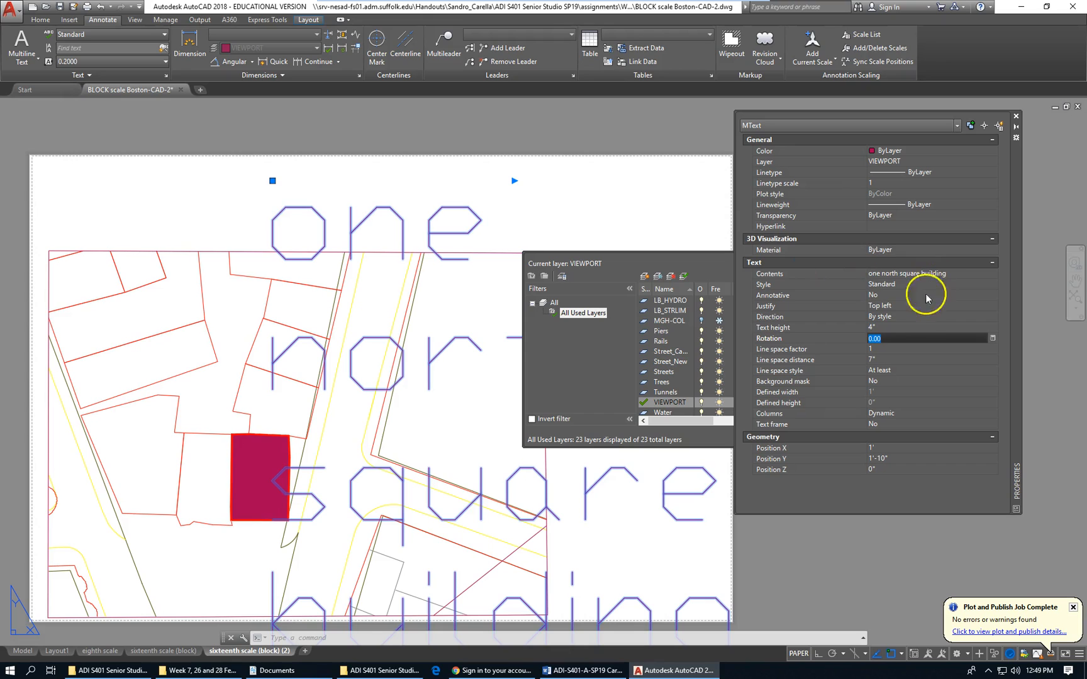
# Set the title's text height to 1", widen its text box to about 1'-9", and deselect it.
pyautogui.click(902, 326)
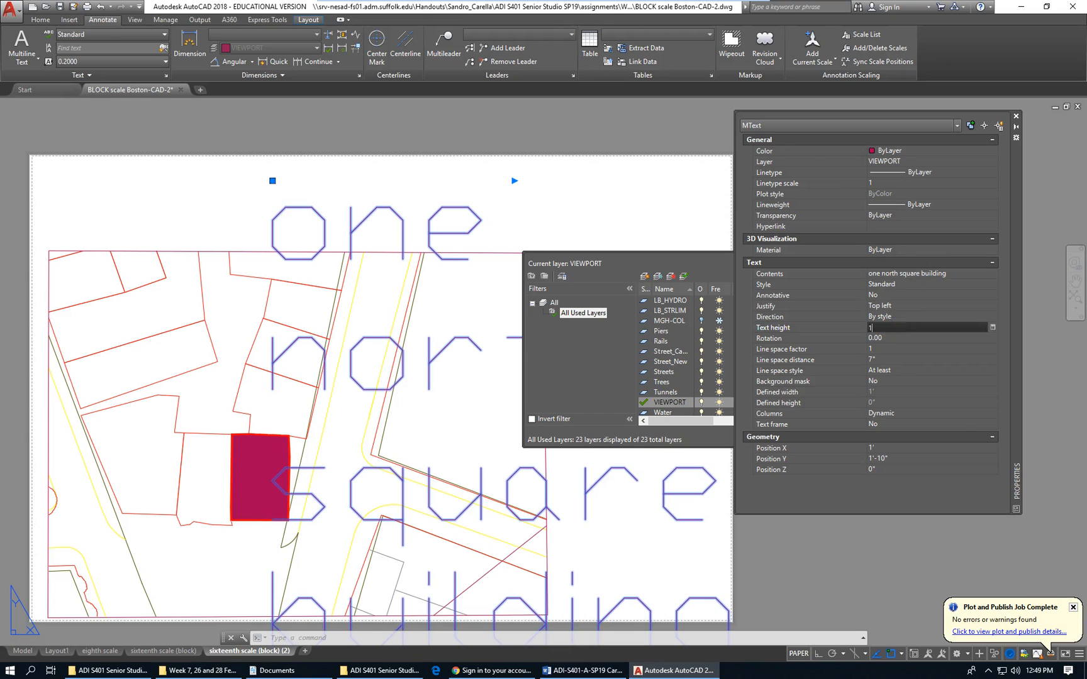
pyautogui.write('1')
pyautogui.press('Tab')
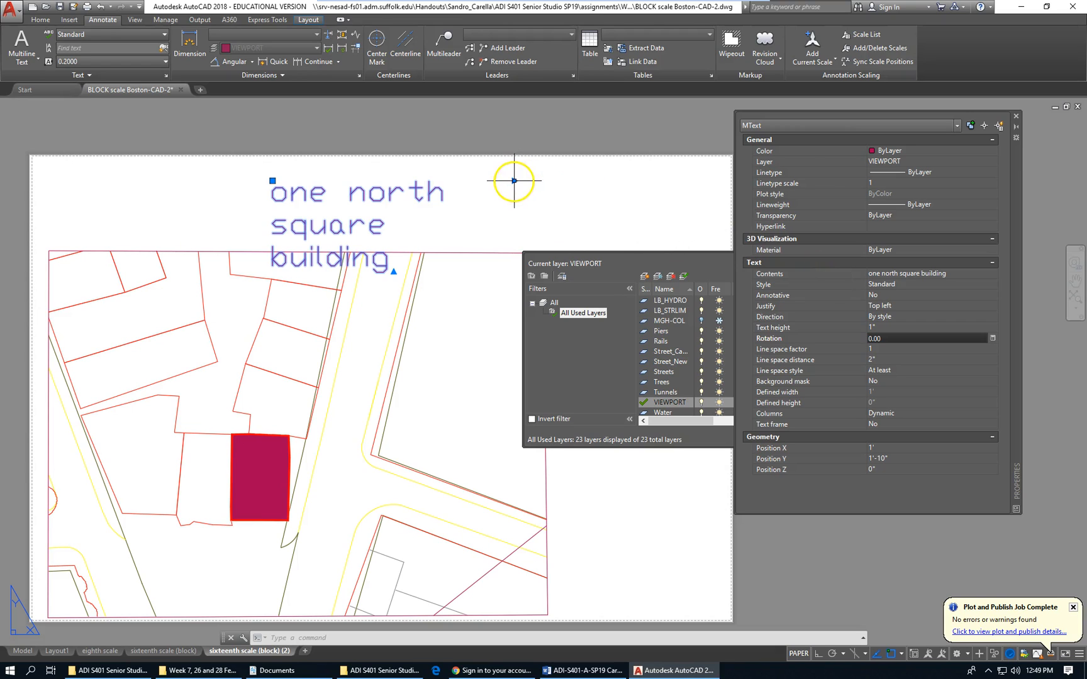
pyautogui.click(514, 181)
pyautogui.click(684, 180)
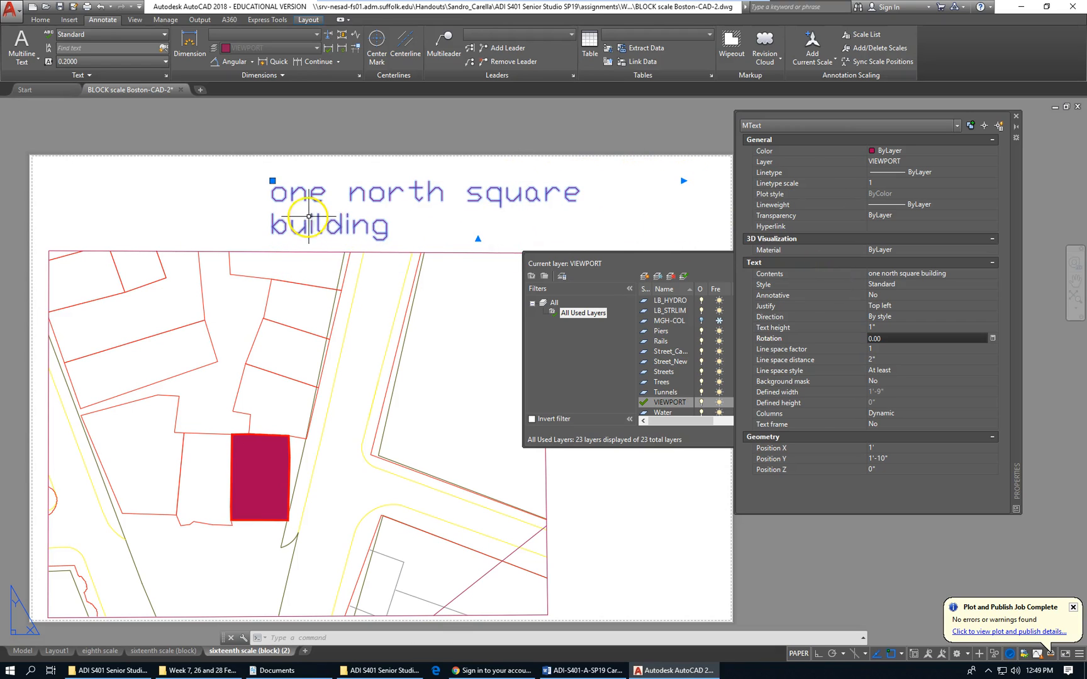
pyautogui.press('Escape')
# Copy the title into the "sixteenth scale (block)" layout, placing it below the viewport near the sheet's lower-left corner.
pyautogui.scroll(-2, 377, 259)
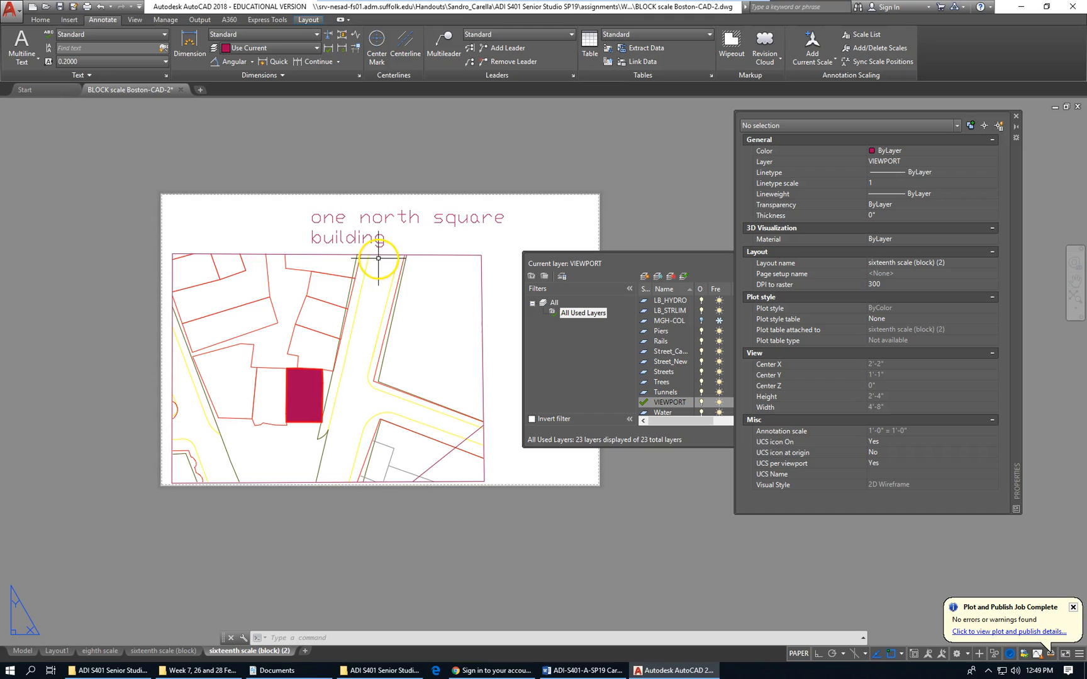
pyautogui.click(395, 219)
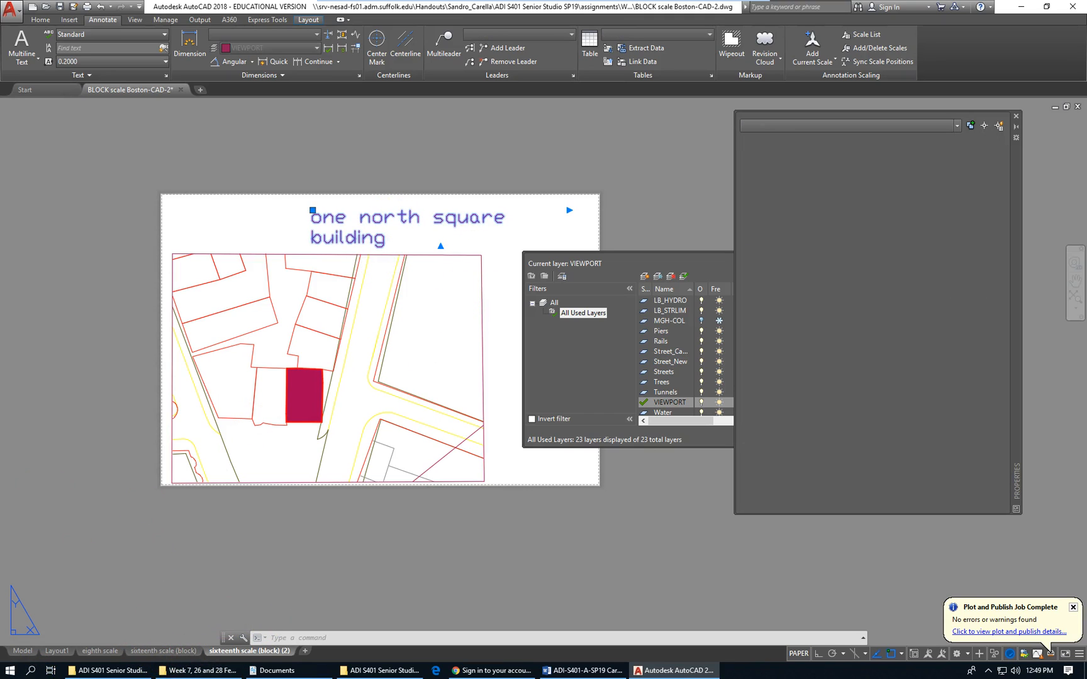
pyautogui.hotkey('ctrl', 'c')
pyautogui.click(145, 652)
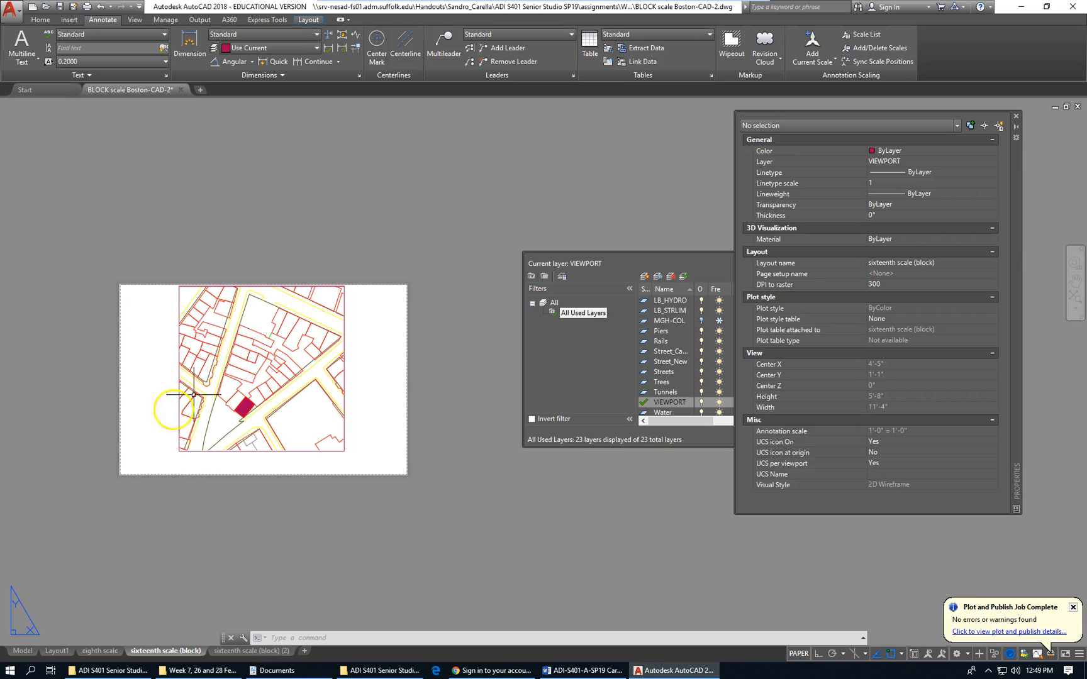
pyautogui.scroll(2, 183, 495)
pyautogui.hotkey('ctrl', 'v')
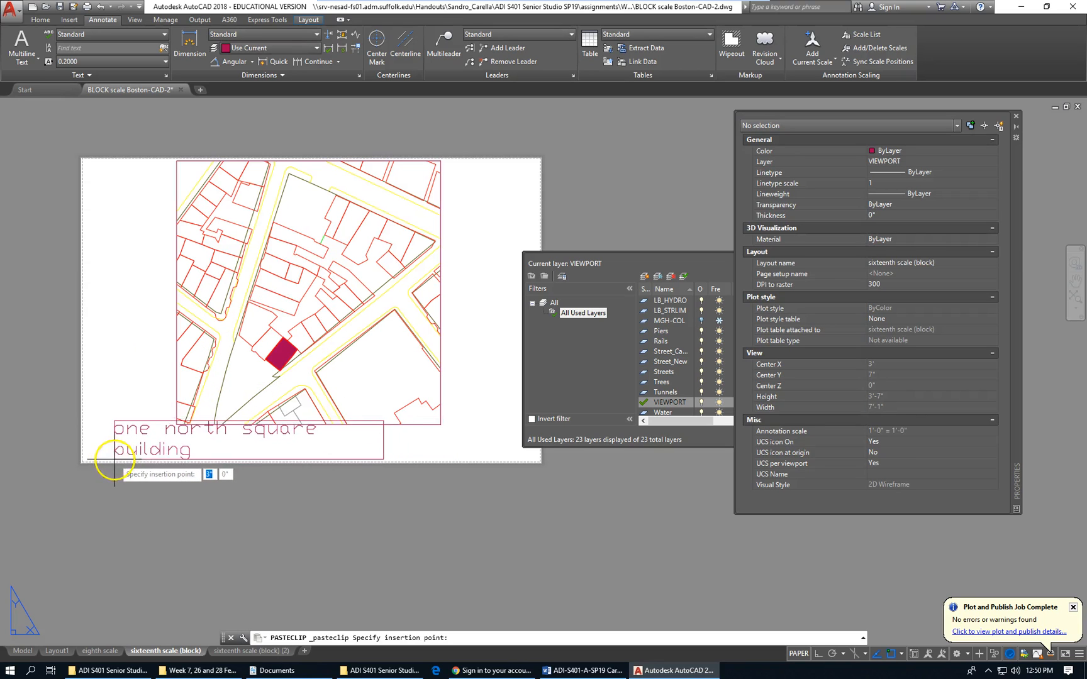
pyautogui.click(92, 463)
# Extend the pasted title to read "one north square building at the BLOCK level".
pyautogui.doubleClick(153, 454)
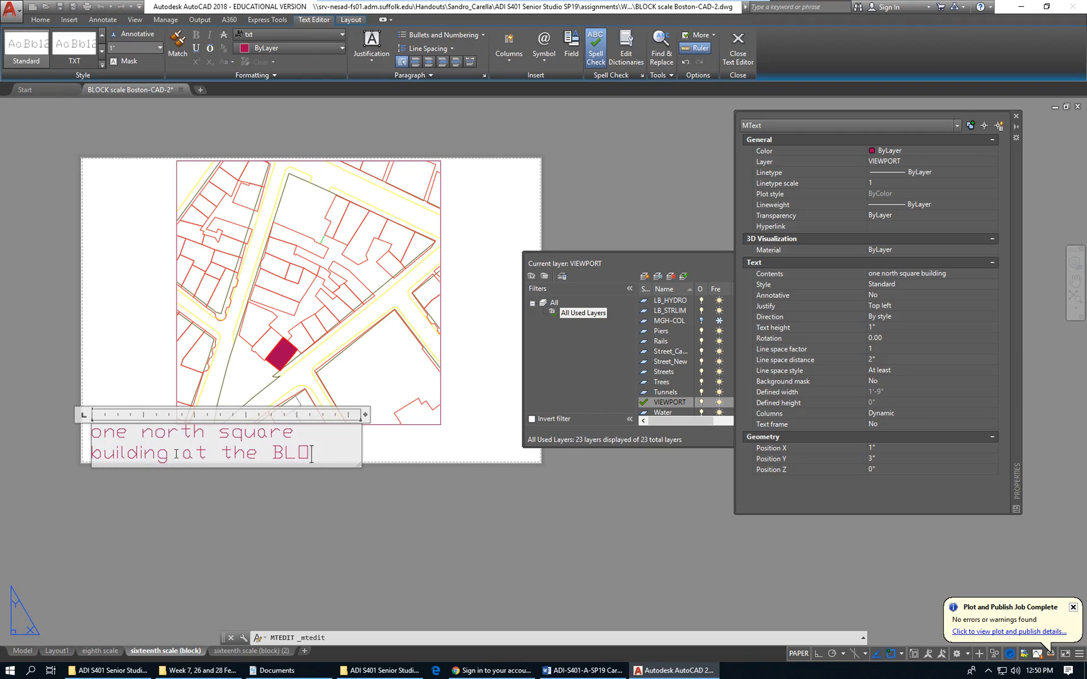
pyautogui.write('at the BLOCK lev e')
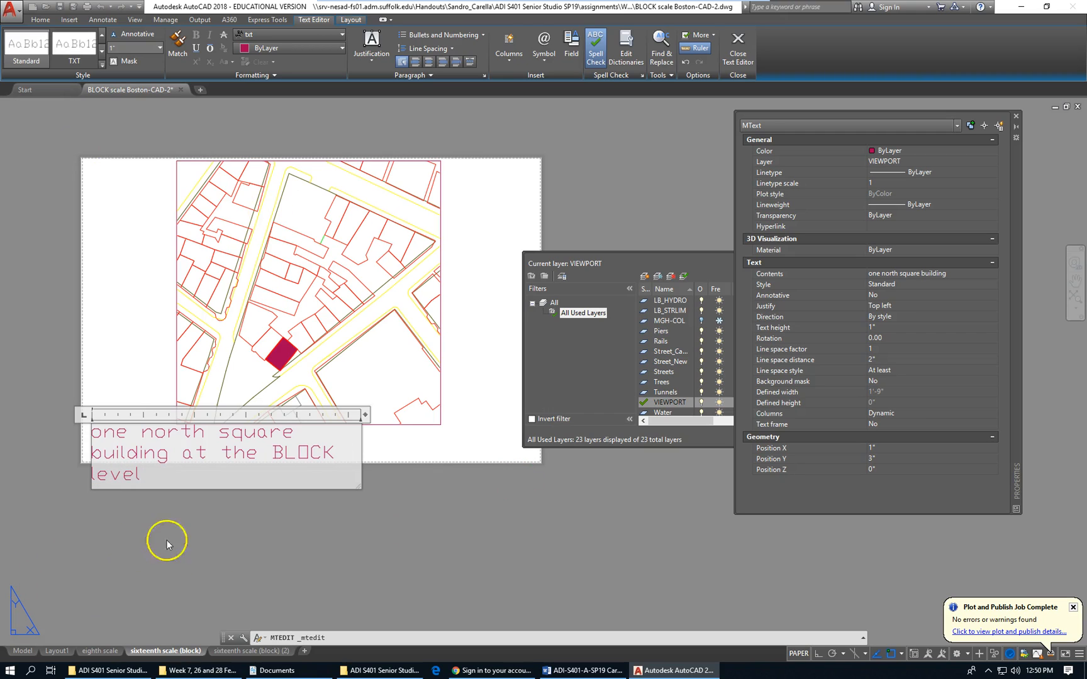
pyautogui.click(218, 556)
# Widen the block-level title's text box to about 2'-8" so it fits on two lines, and deselect it.
pyautogui.click(311, 447)
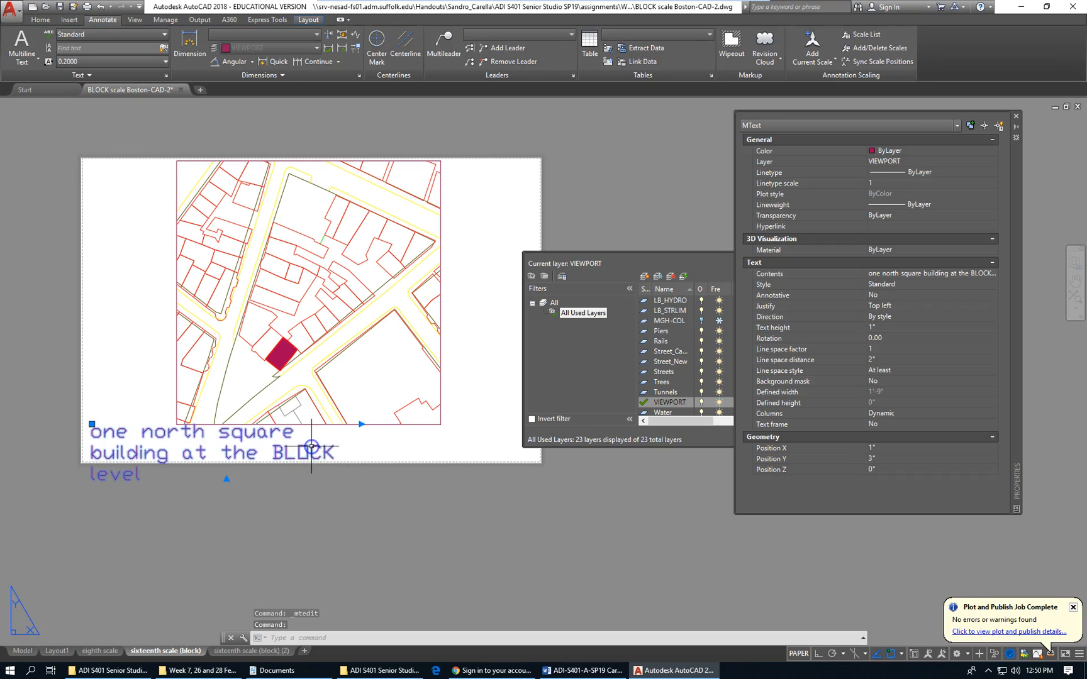
pyautogui.click(360, 424)
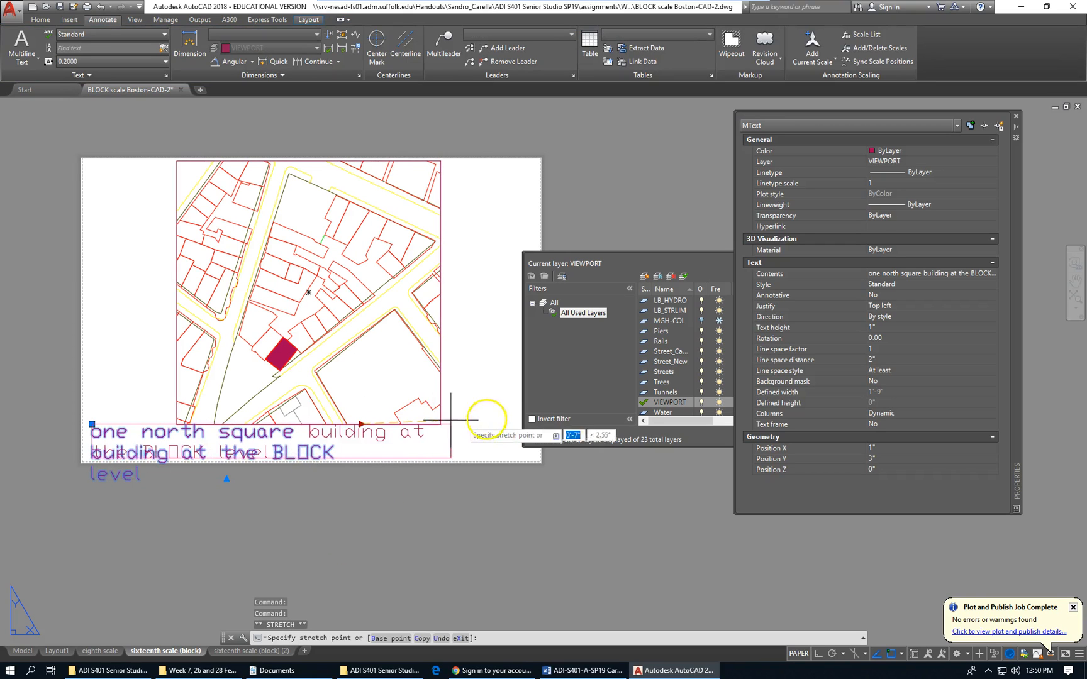
pyautogui.click(503, 424)
pyautogui.press('Escape')
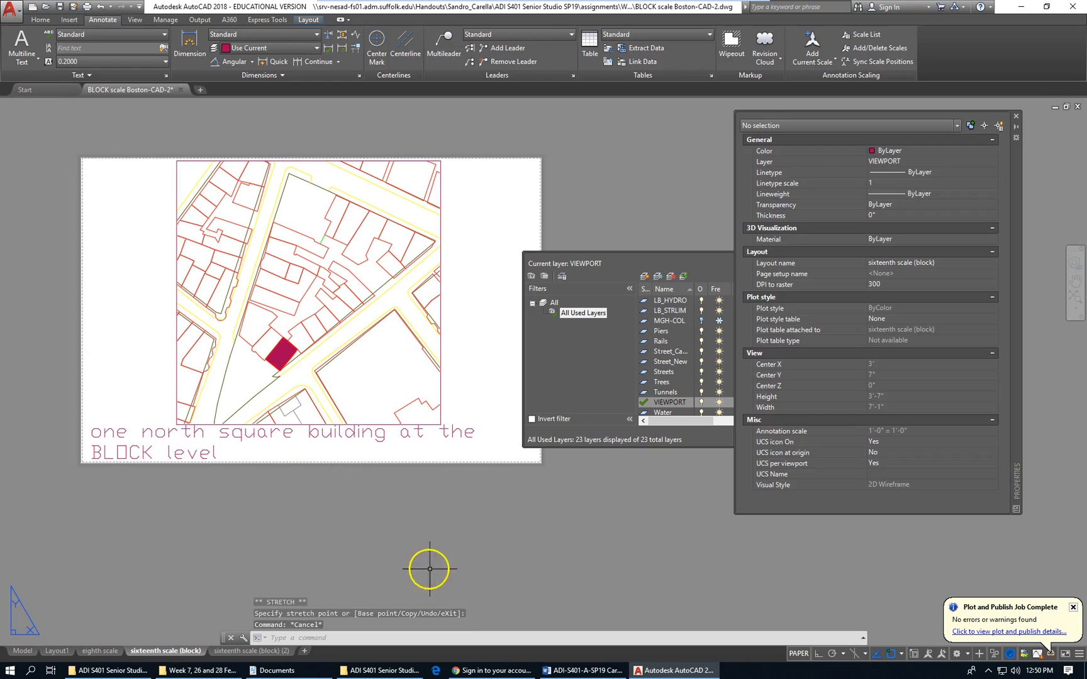
# Copy the block-level title to the clipboard and switch to Layout1.
pyautogui.hotkey('ctrl', 'c')
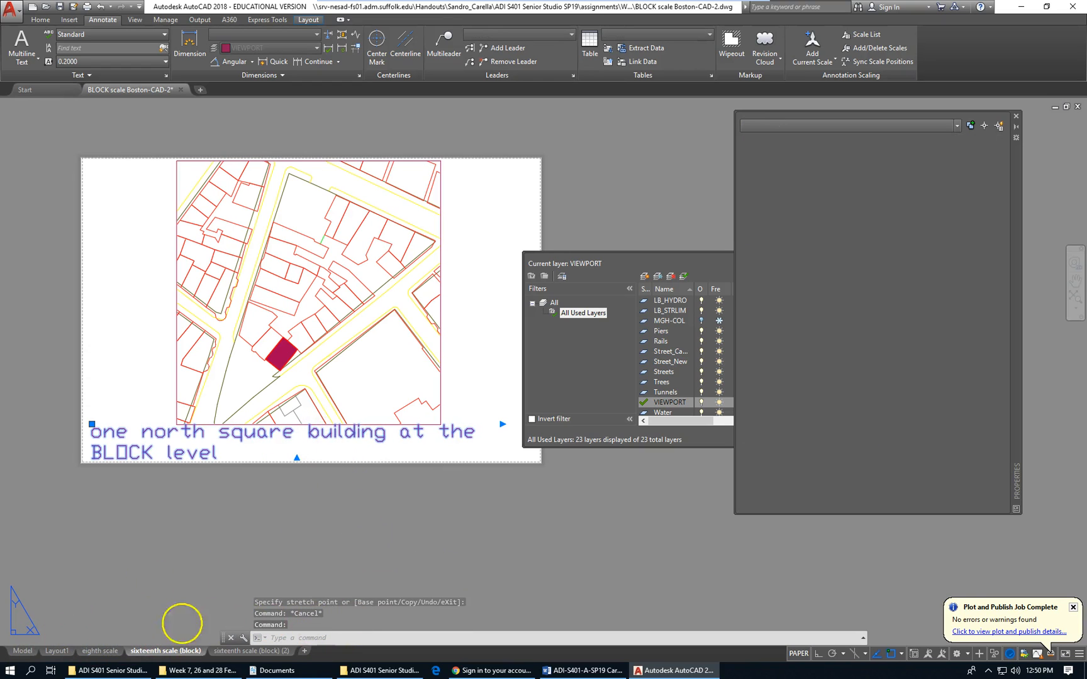
pyautogui.click(98, 652)
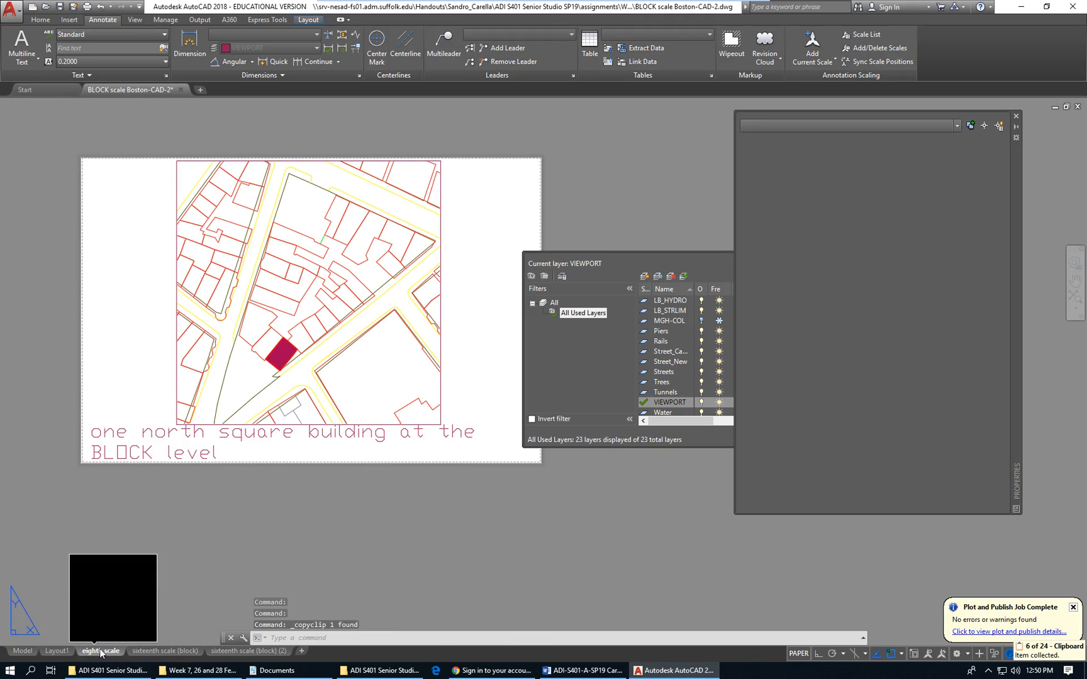
pyautogui.click(58, 652)
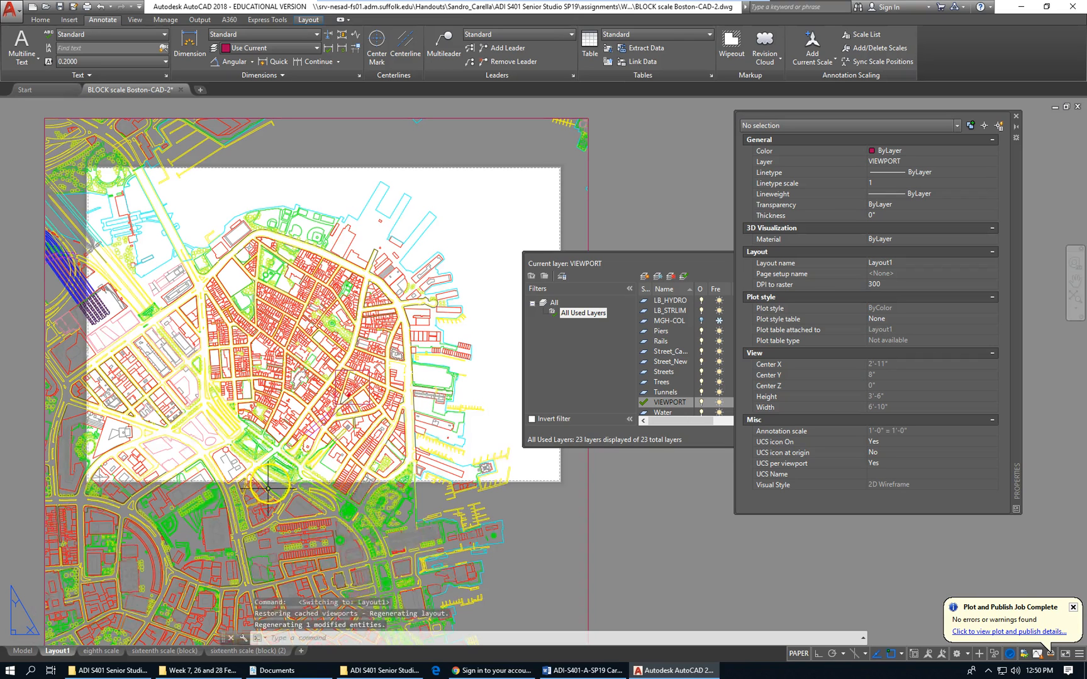
# Pull the lower and upper edges of Layout1's viewport onto the sheet, making it about 1'-7" high.
pyautogui.scroll(2, 284, 371)
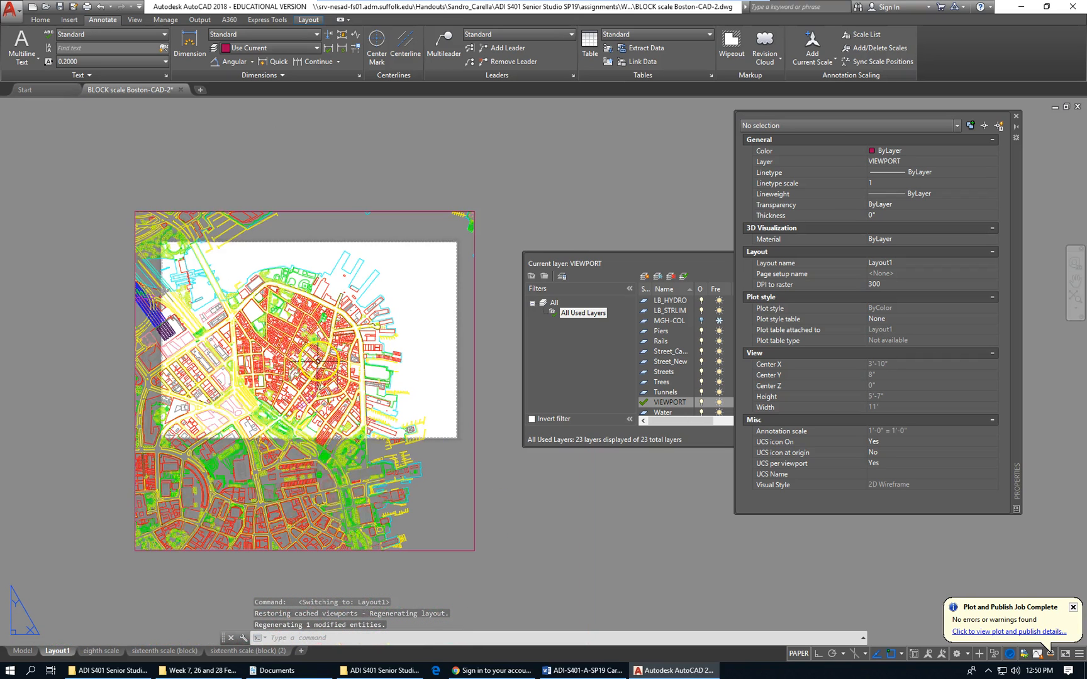
pyautogui.click(318, 550)
pyautogui.click(305, 550)
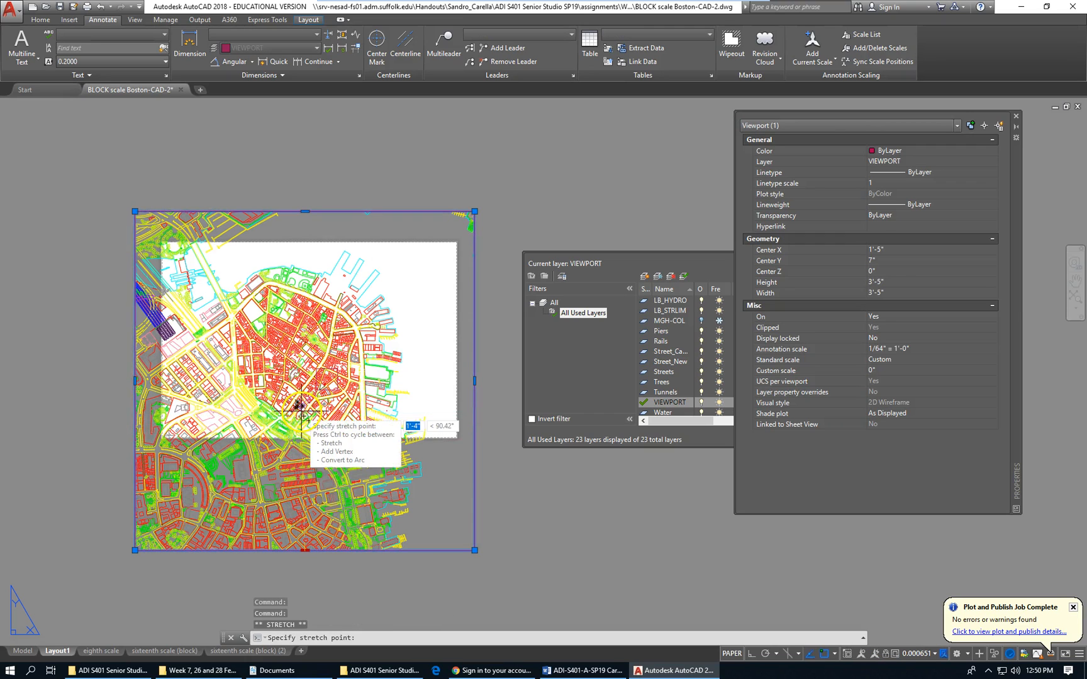
pyautogui.click(303, 406)
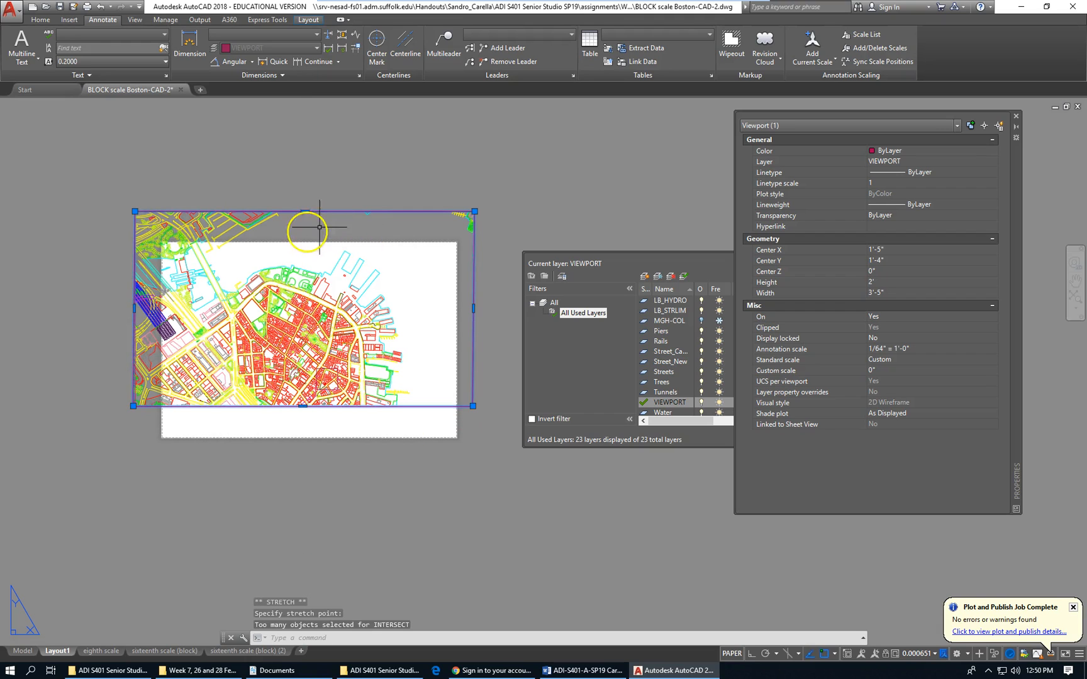
pyautogui.click(305, 212)
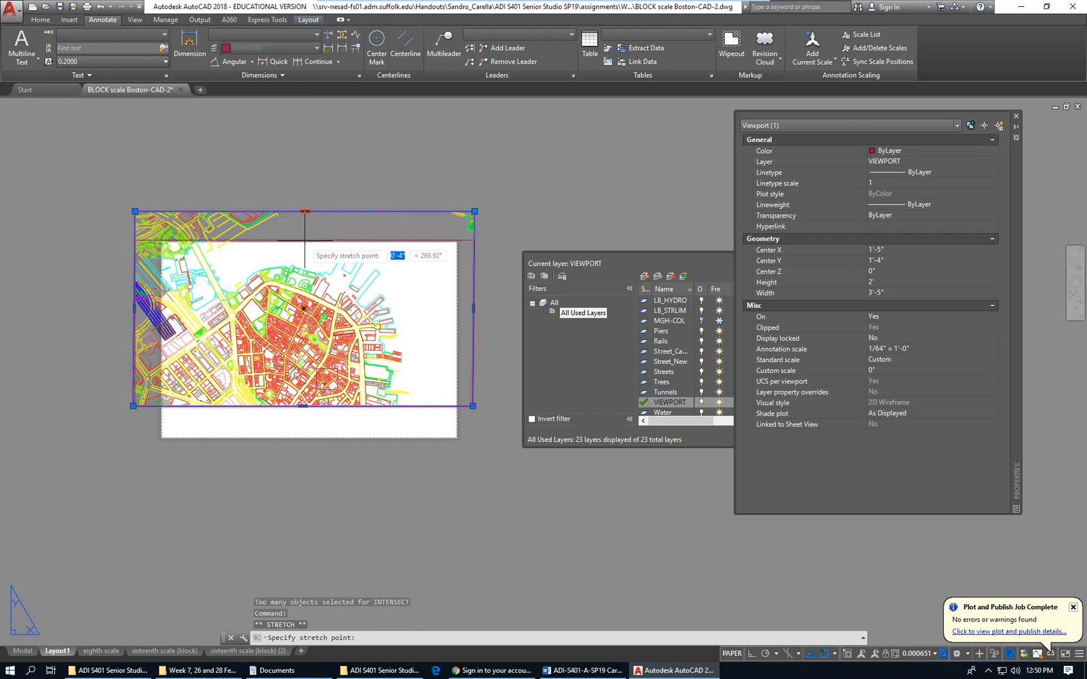
pyautogui.click(305, 245)
# Pull the left and right edges of Layout1's viewport inside the sheet, making it about 2'-9" wide.
pyautogui.click(138, 330)
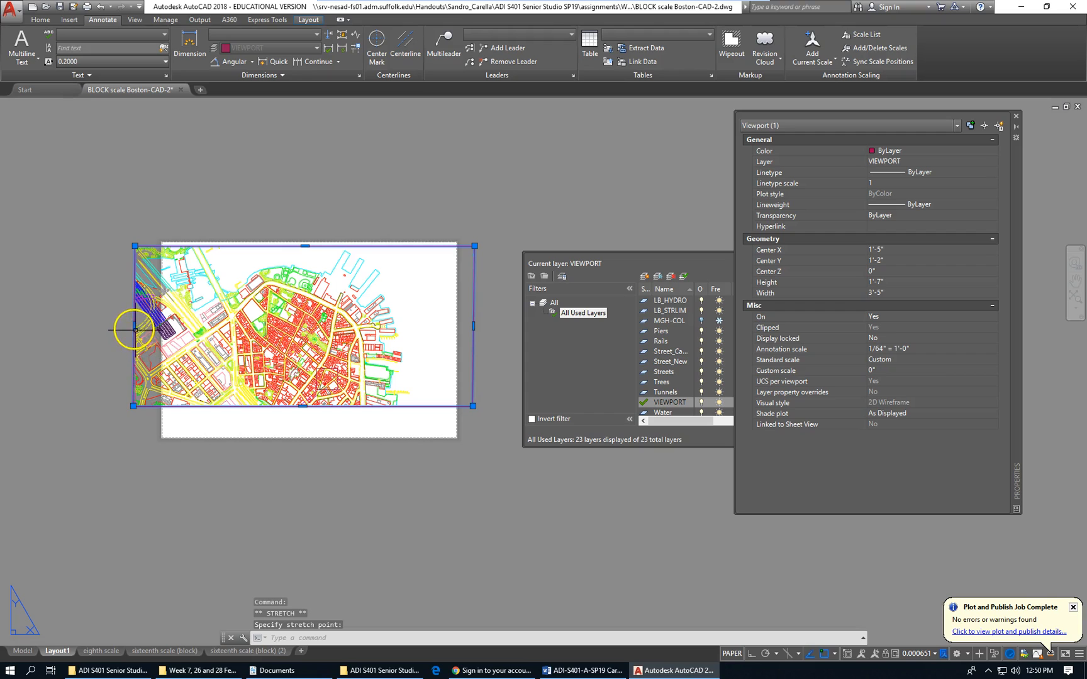
pyautogui.click(134, 326)
pyautogui.click(171, 326)
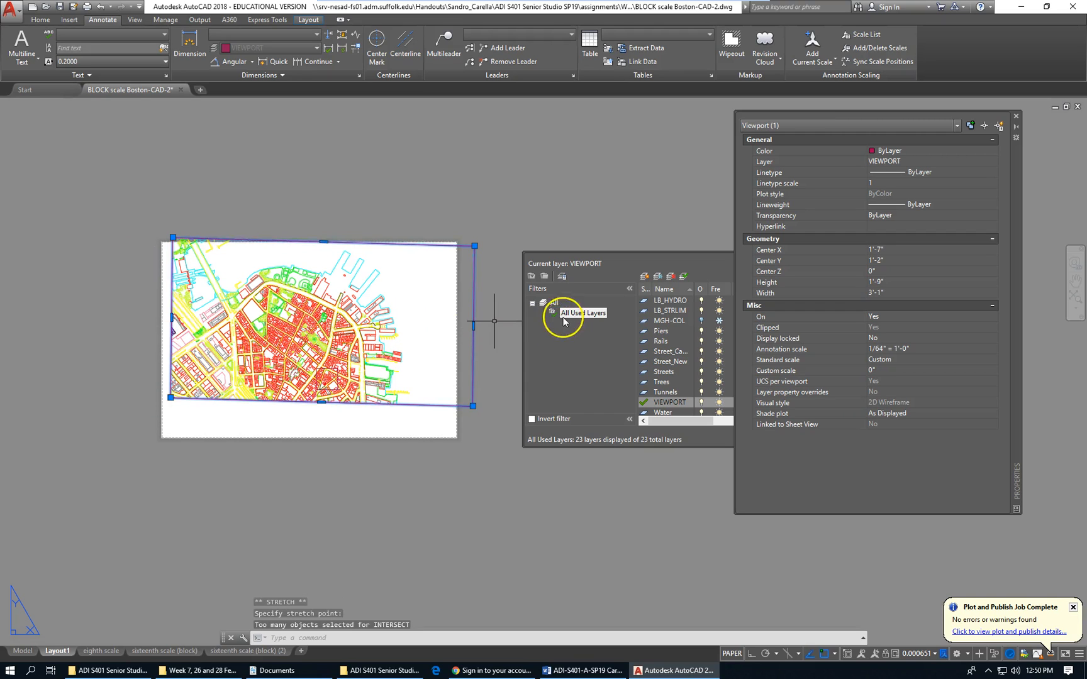
pyautogui.click(473, 327)
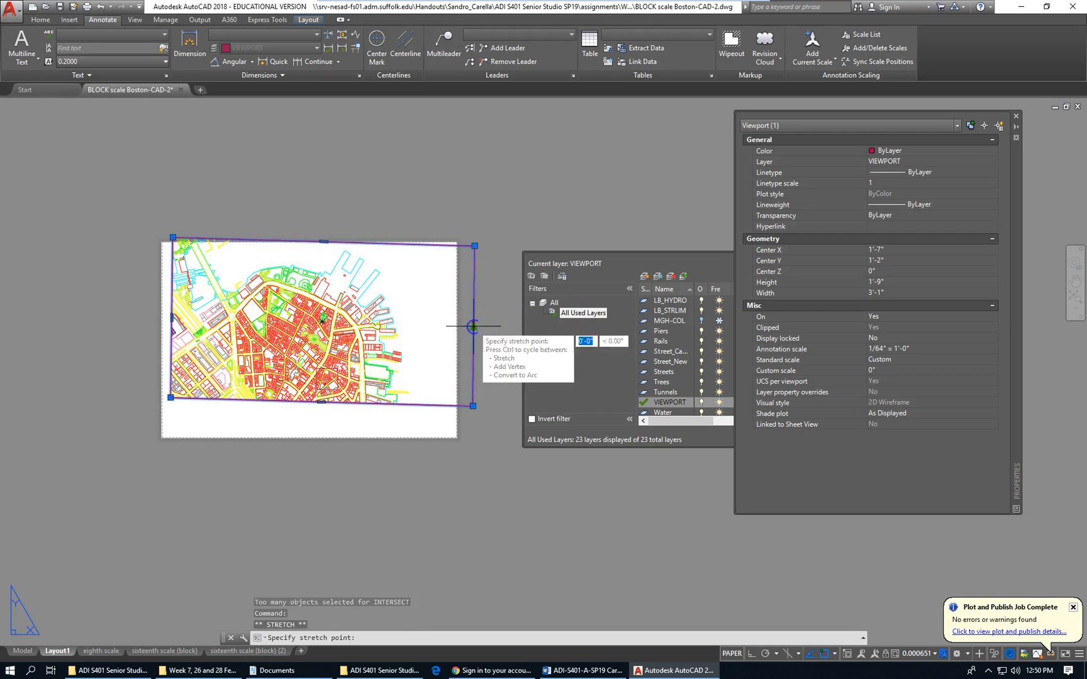
pyautogui.click(439, 325)
pyautogui.click(173, 239)
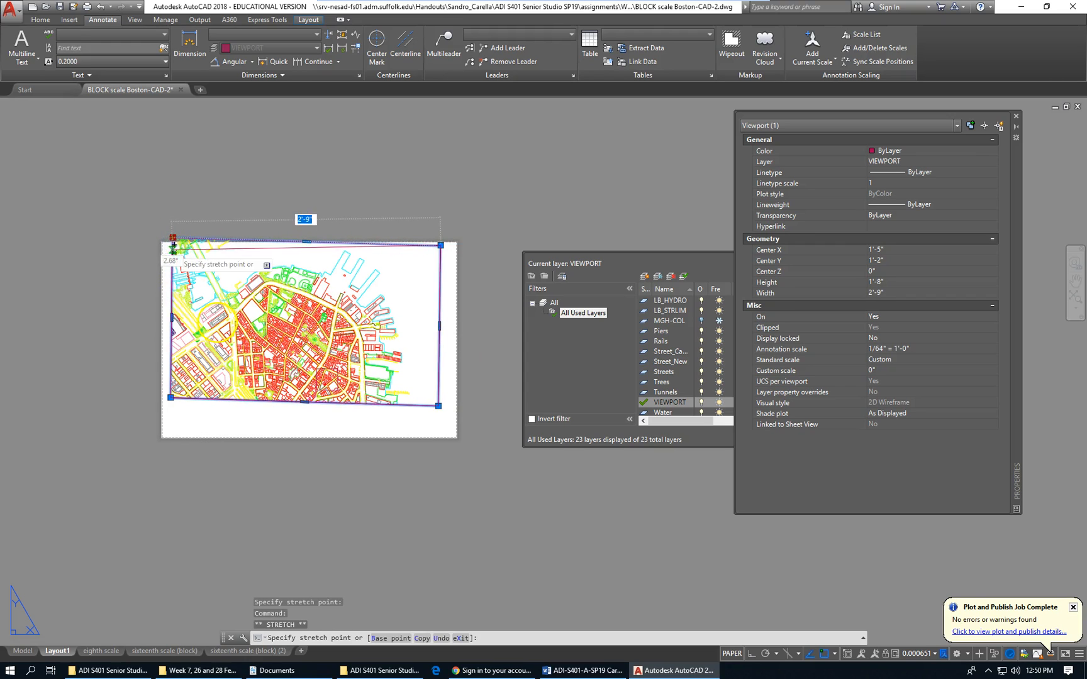
pyautogui.press('Escape')
pyautogui.press('Escape')
# Paste the copied title onto the Layout1 sheet, just below the viewport at its left end.
pyautogui.scroll(2, 268, 419)
pyautogui.hotkey('ctrl', 'v')
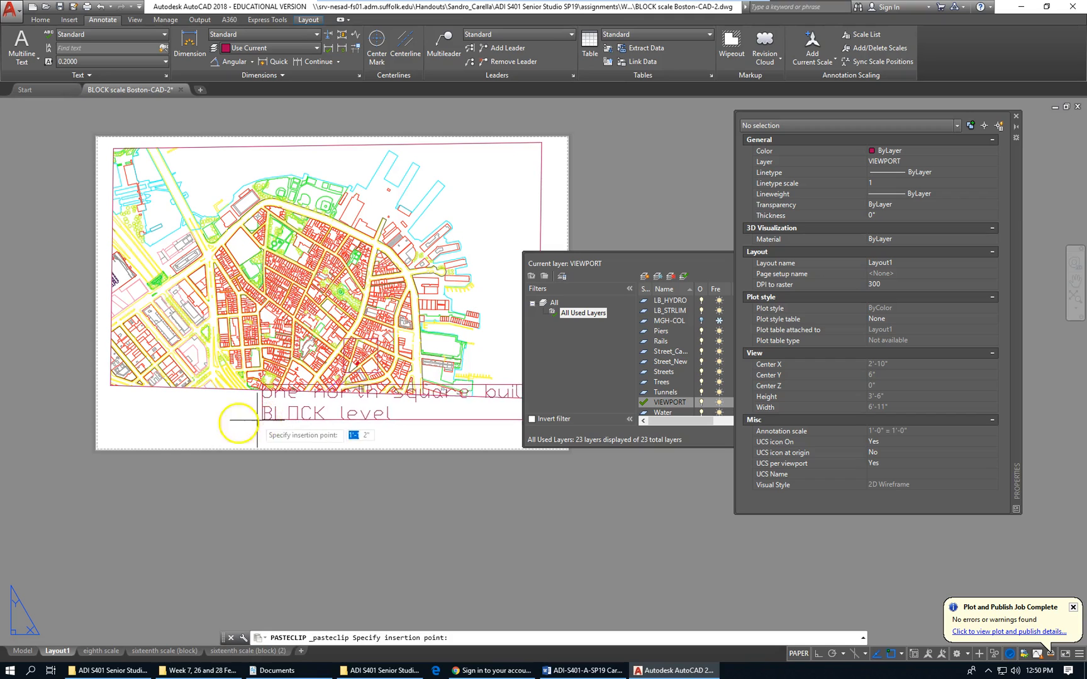
pyautogui.click(212, 410)
pyautogui.click(212, 410)
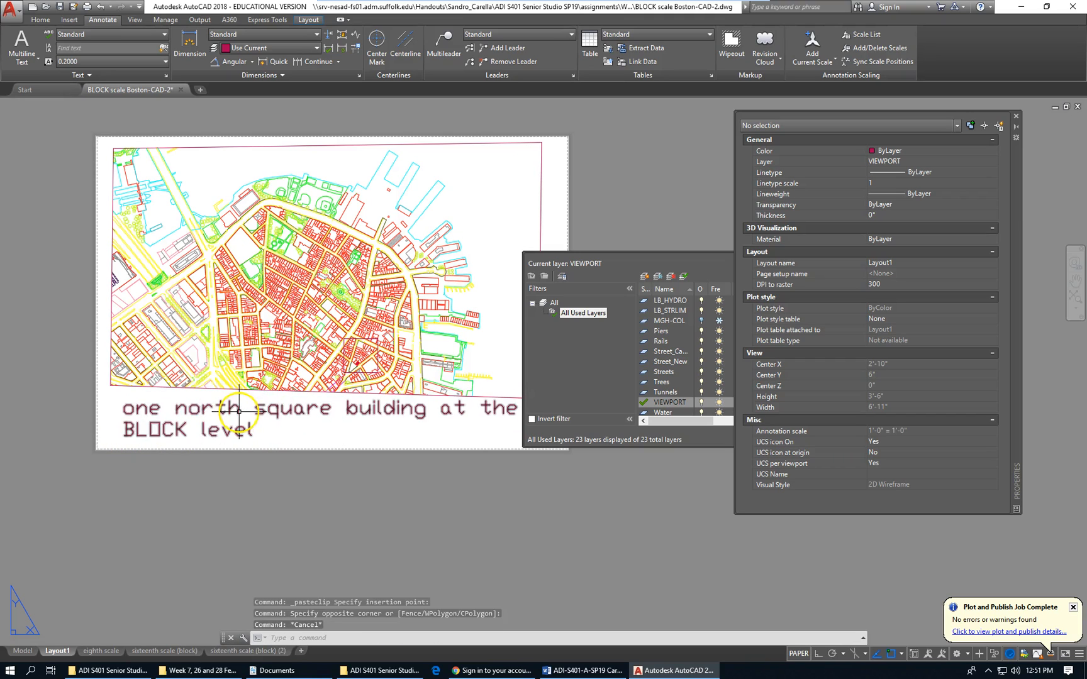
# Replace "BLOCK" with "neighborhood" in the Layout1 title and finish editing the text.
pyautogui.doubleClick(239, 410)
pyautogui.moveTo(190, 431); pyautogui.dragTo(117, 430)
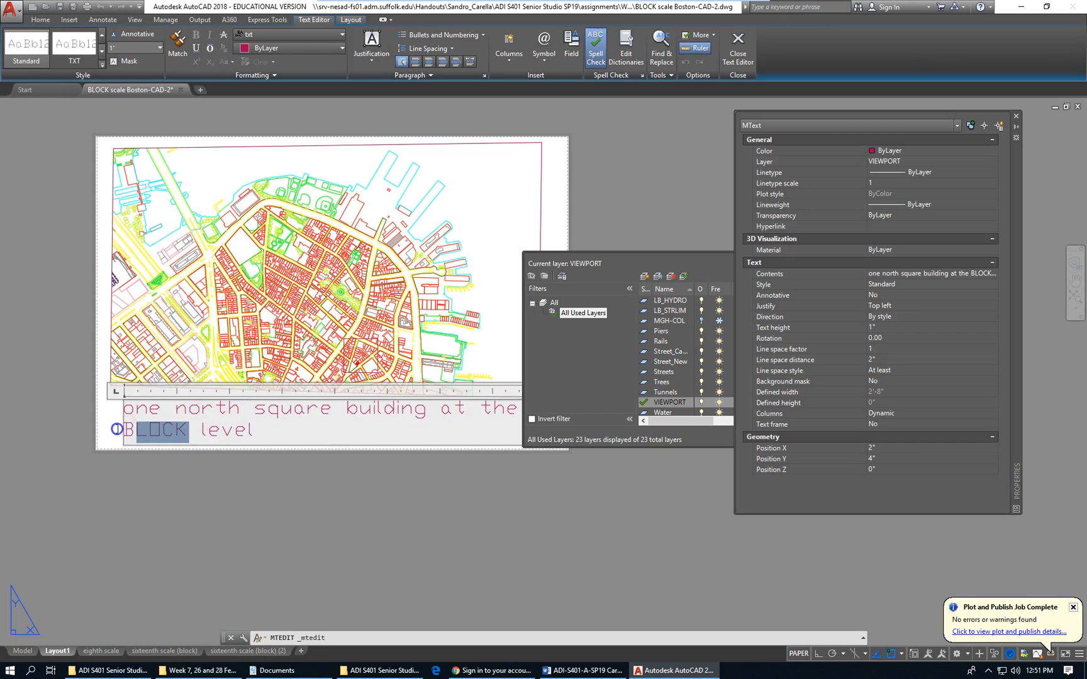
pyautogui.write('hei')
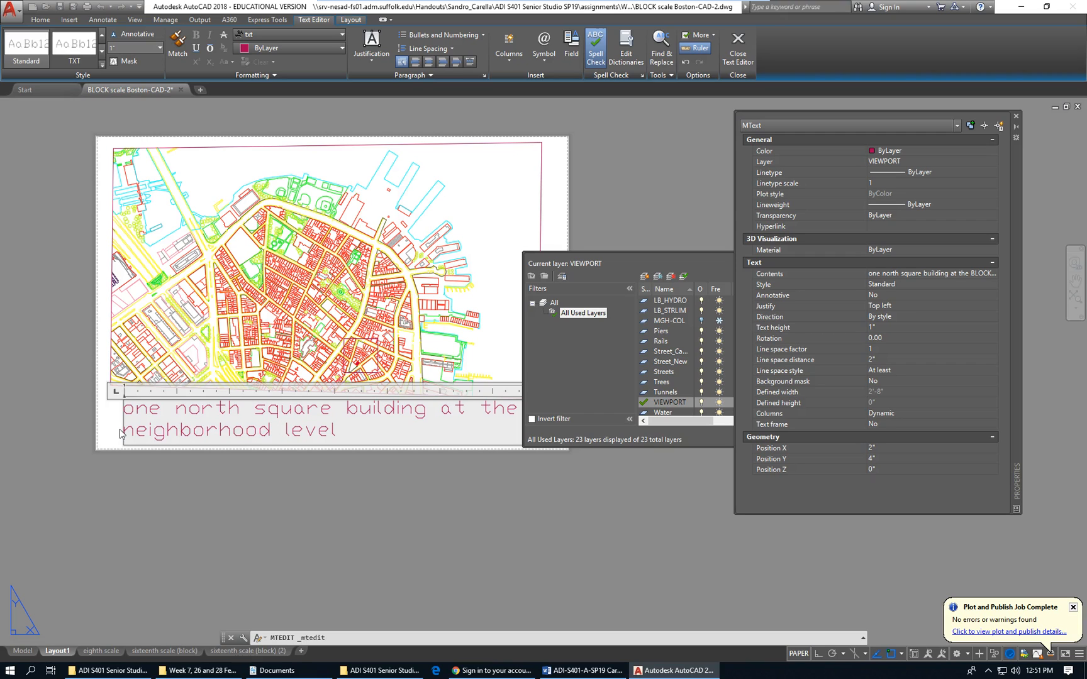
pyautogui.click(362, 500)
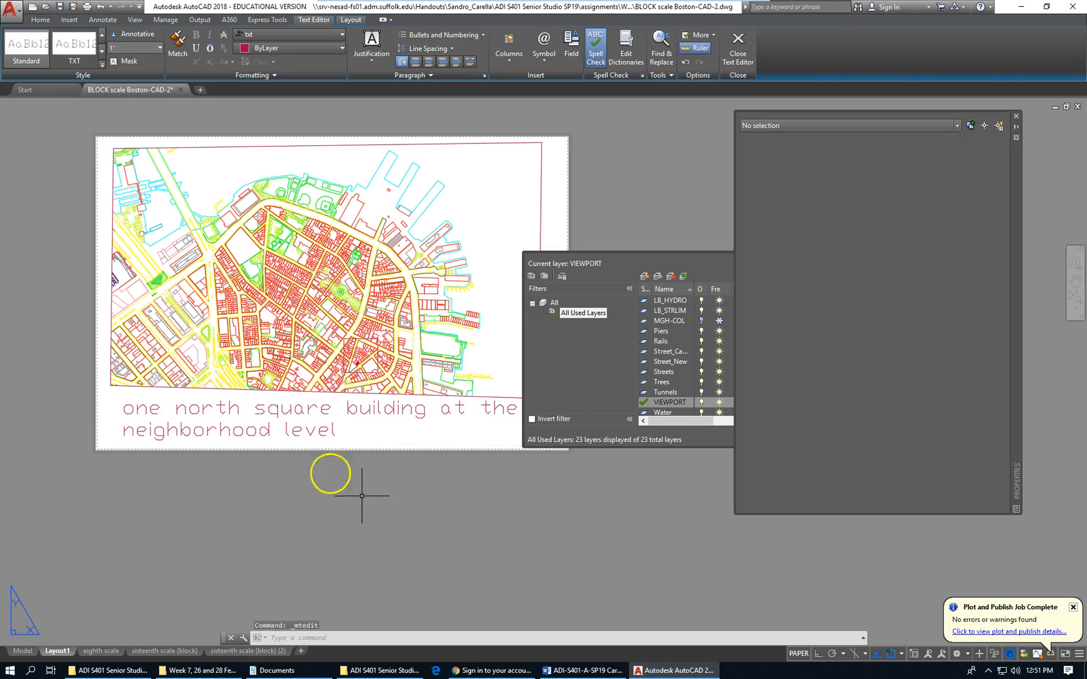
# Try the standard scales 1/16" = 1'-0" and 1/64" = 1'-0" on the Layout1 viewport.
pyautogui.scroll(-3, 266, 341)
pyautogui.scroll(4, 264, 344)
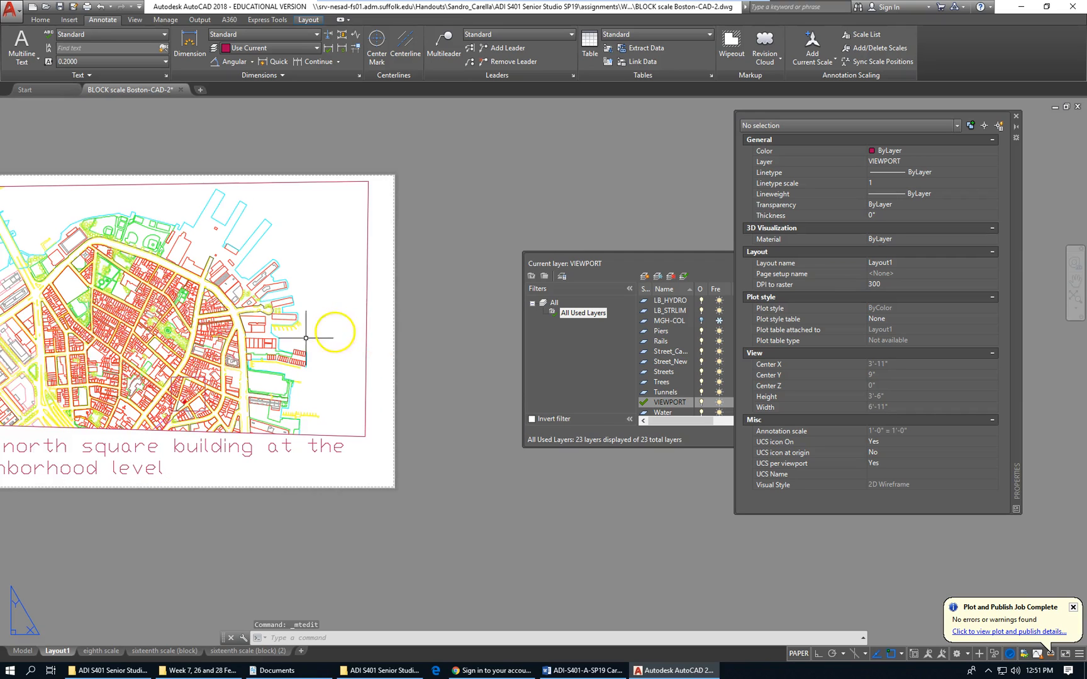
pyautogui.click(365, 322)
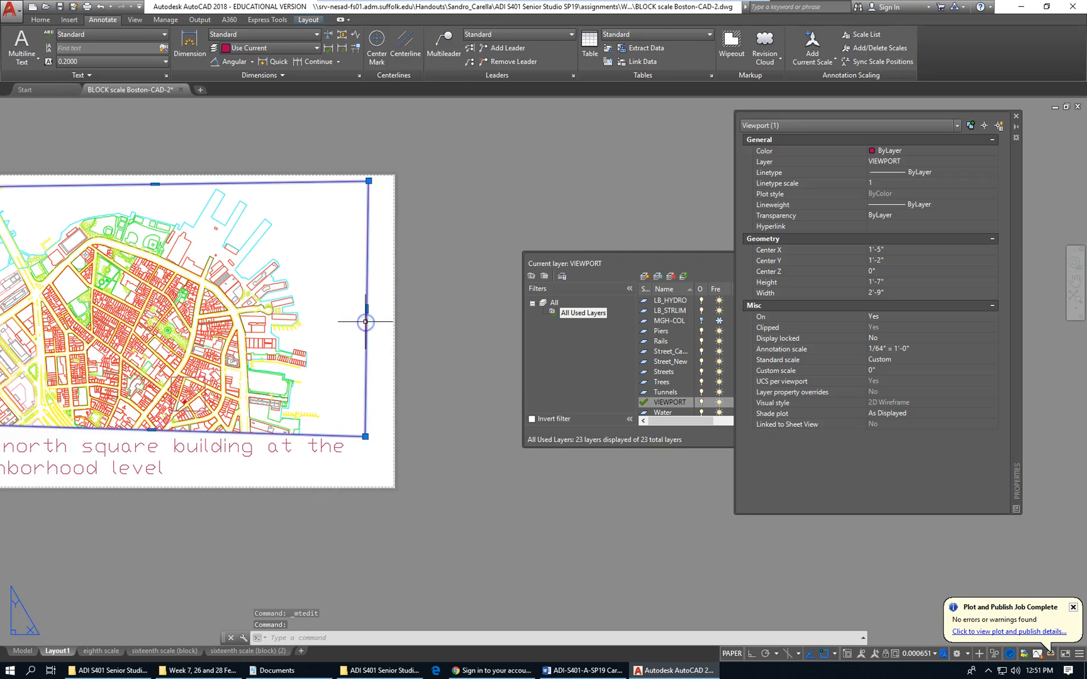
pyautogui.click(922, 360)
pyautogui.click(995, 359)
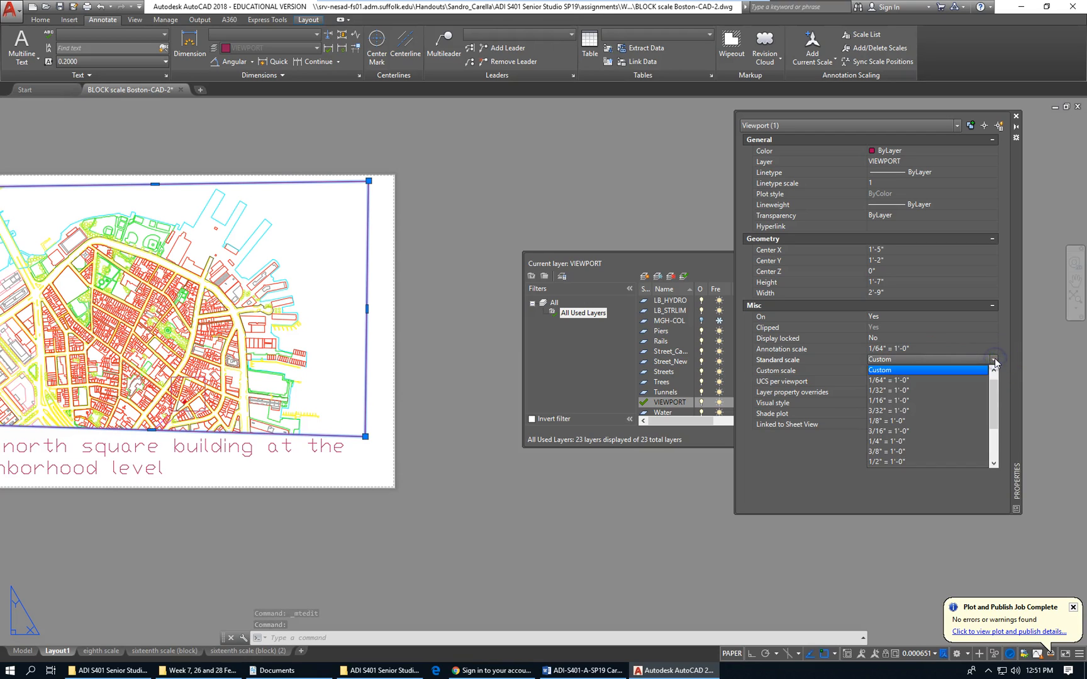
pyautogui.click(995, 359)
pyautogui.click(994, 360)
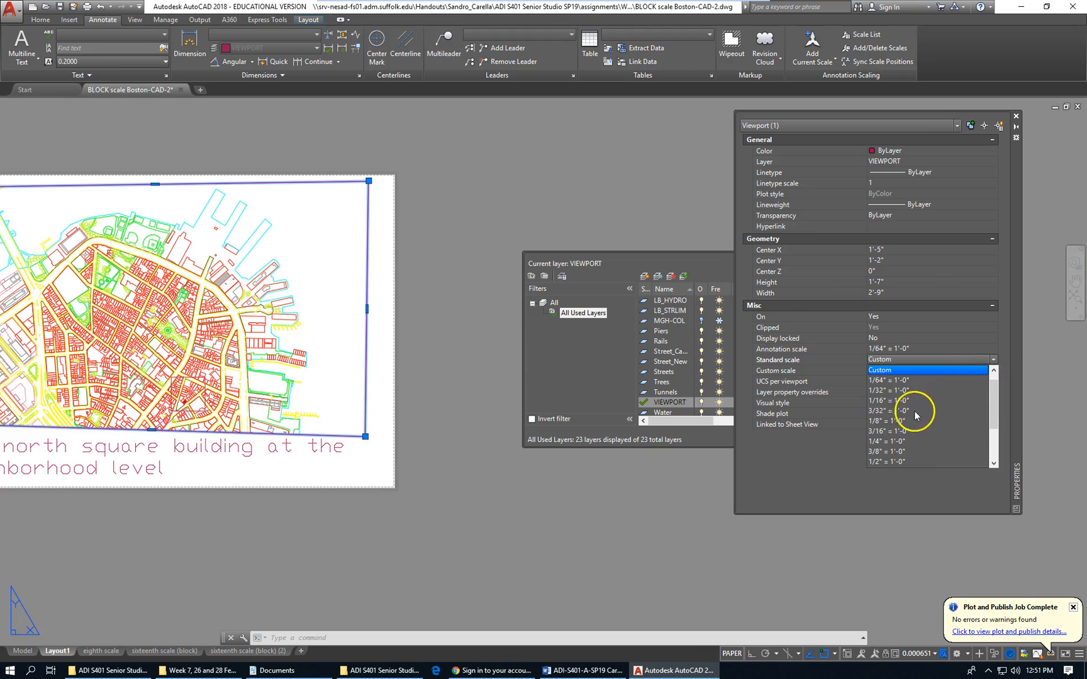
pyautogui.click(996, 444)
pyautogui.moveTo(996, 445); pyautogui.dragTo(994, 415)
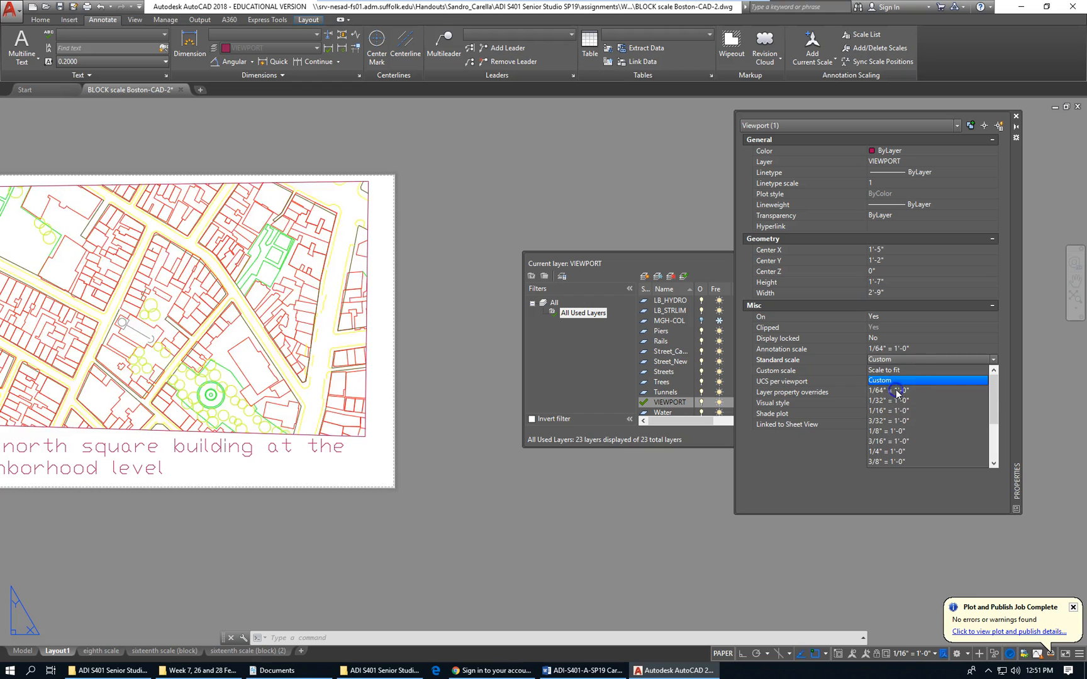
pyautogui.click(896, 390)
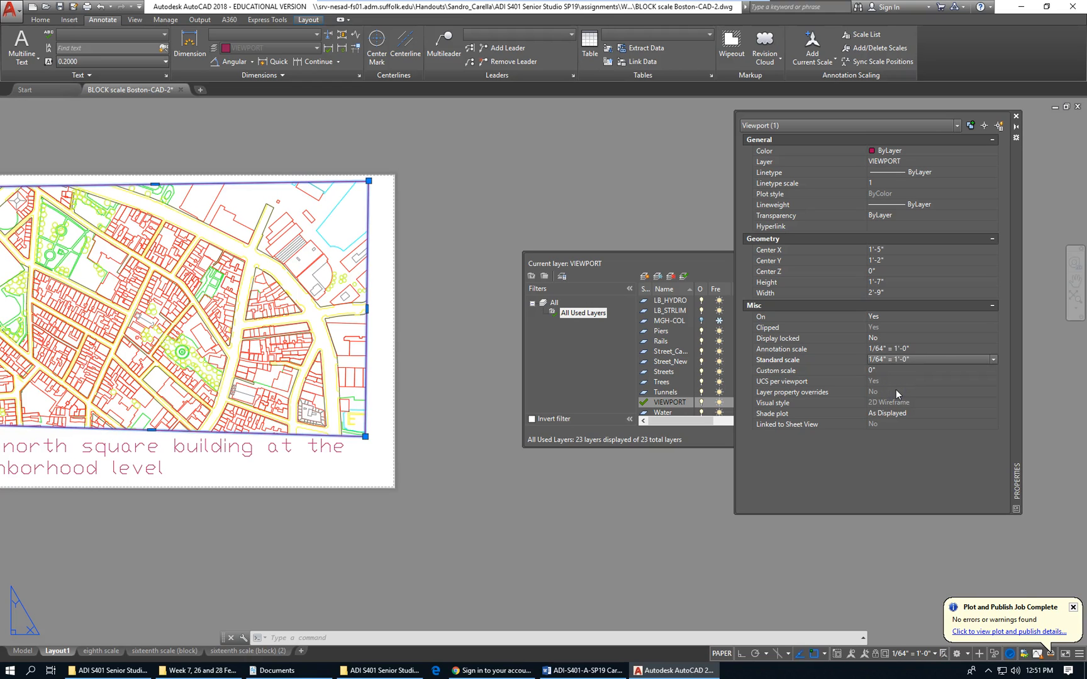
pyautogui.click(969, 359)
pyautogui.press('Escape')
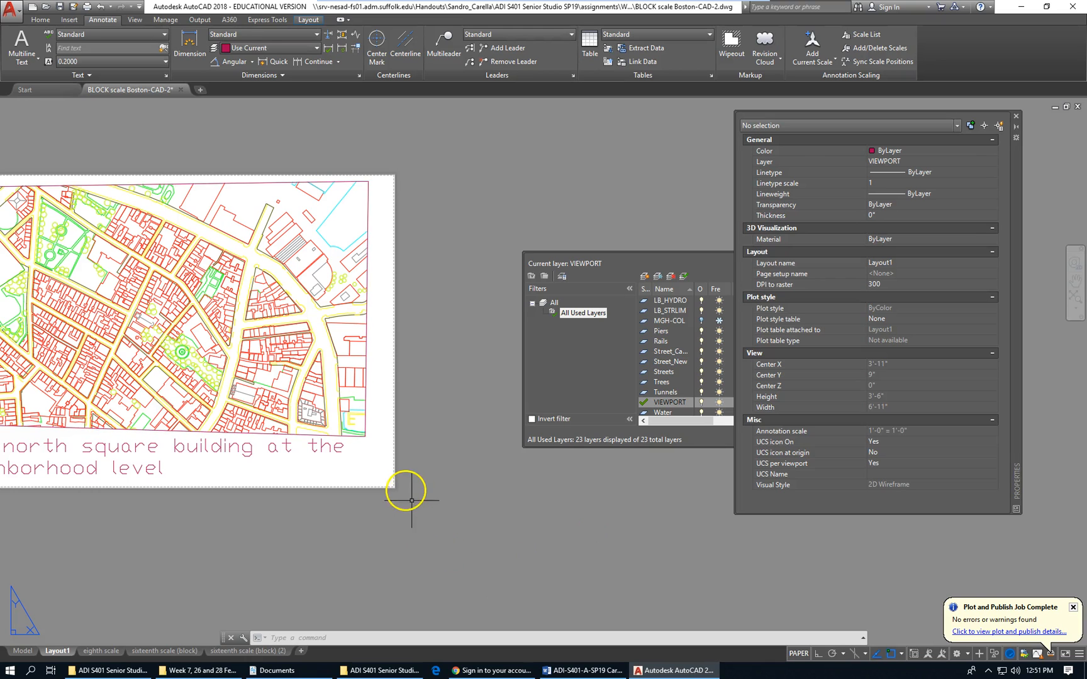
# Undo the trial standard scales on the Layout1 viewport and check its scale properties.
pyautogui.scroll(-2, 411, 501)
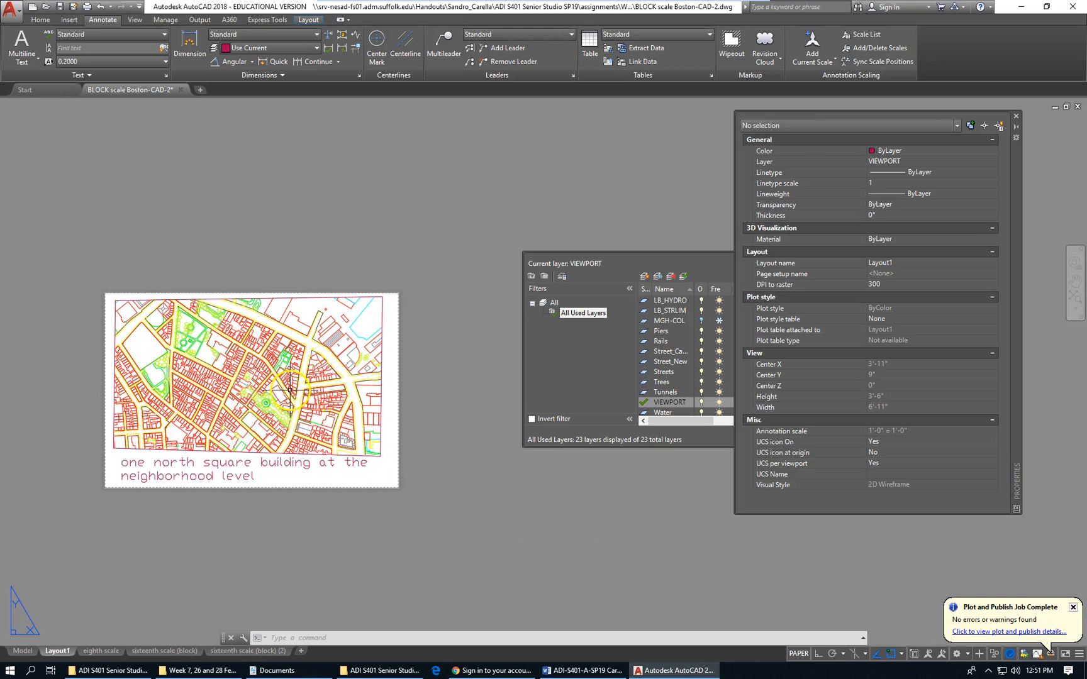
pyautogui.scroll(2, 290, 390)
pyautogui.scroll(-2, 295, 388)
pyautogui.scroll(2, 315, 387)
pyautogui.scroll(-2, 318, 384)
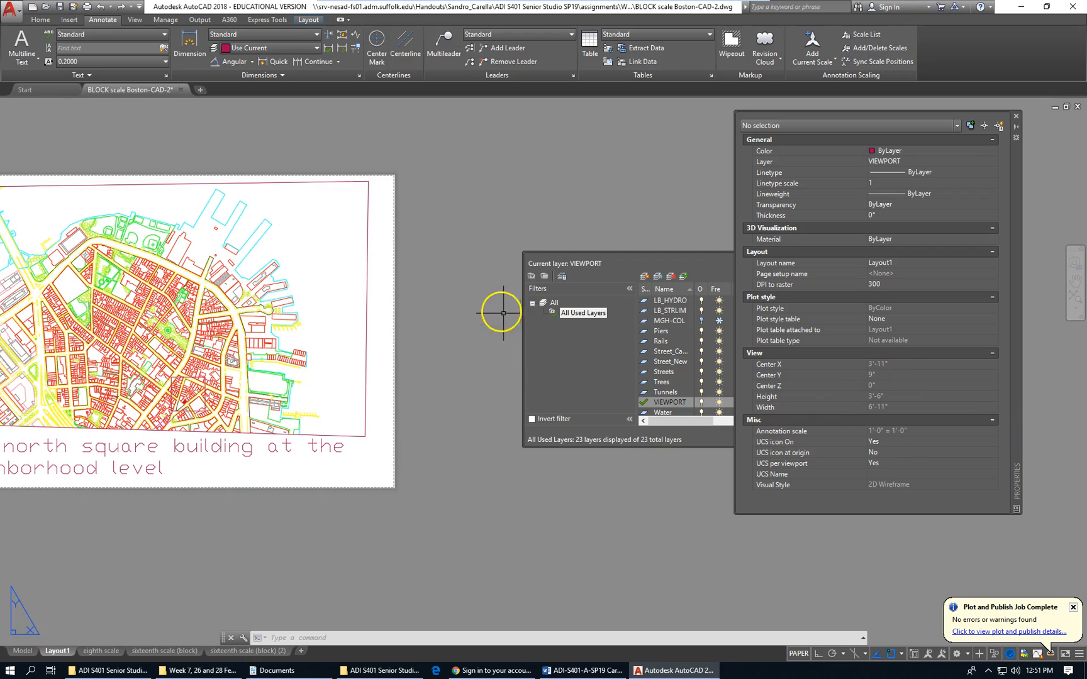
pyautogui.click(365, 342)
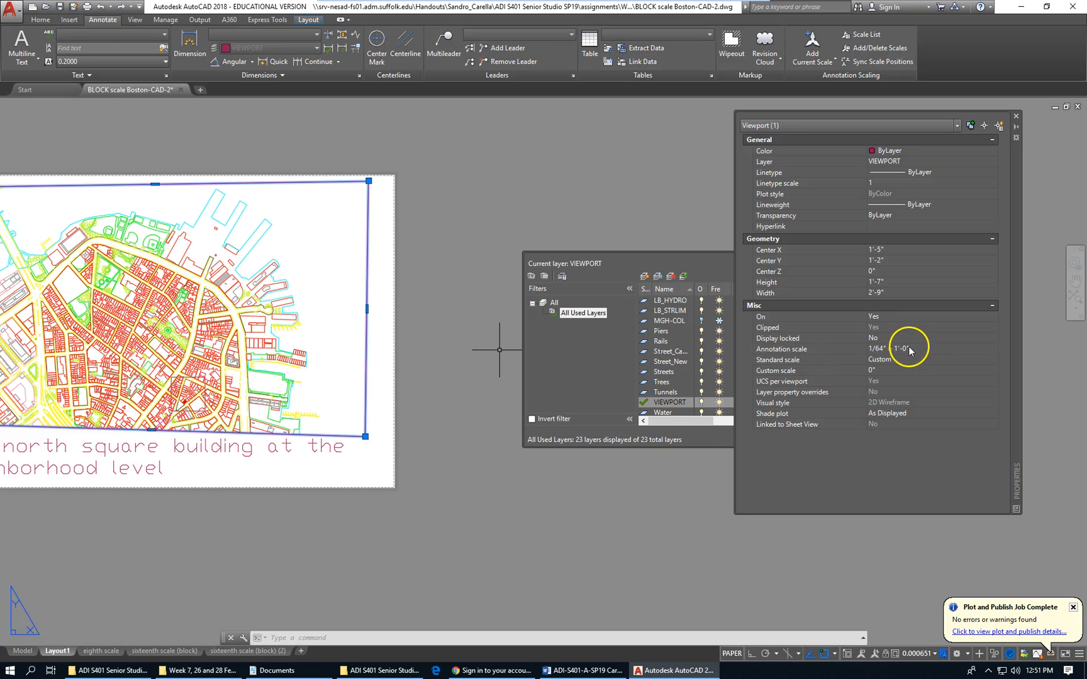
pyautogui.press('Escape')
pyautogui.scroll(-2, 502, 523)
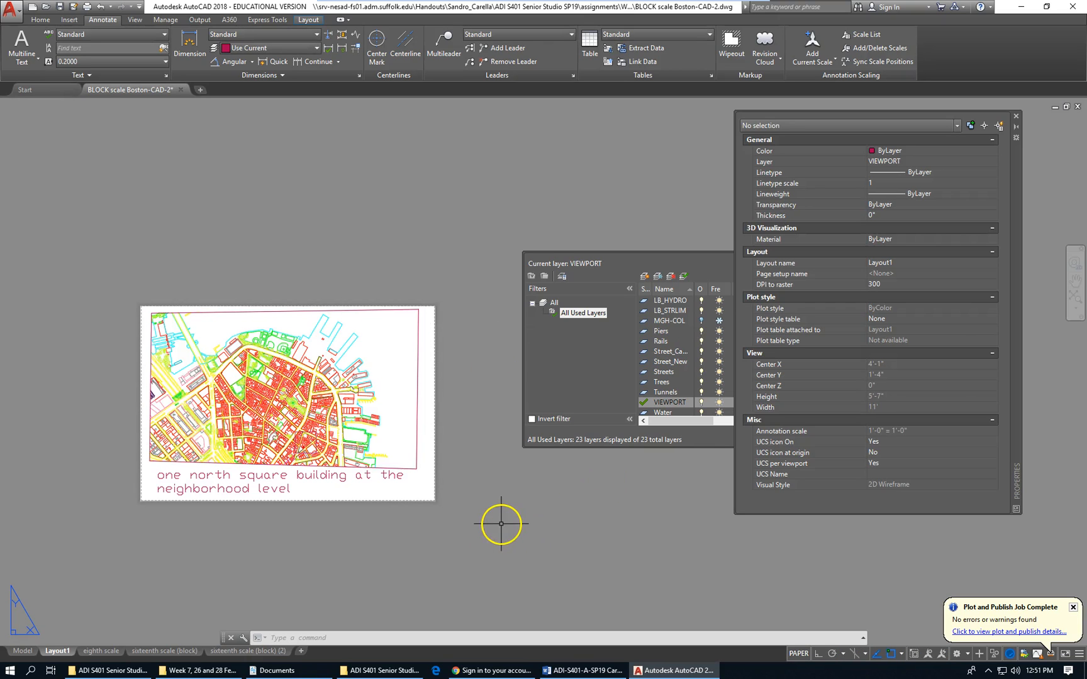
# Rename Layout1 as "neighborhood scale".
pyautogui.rightClick(66, 656)
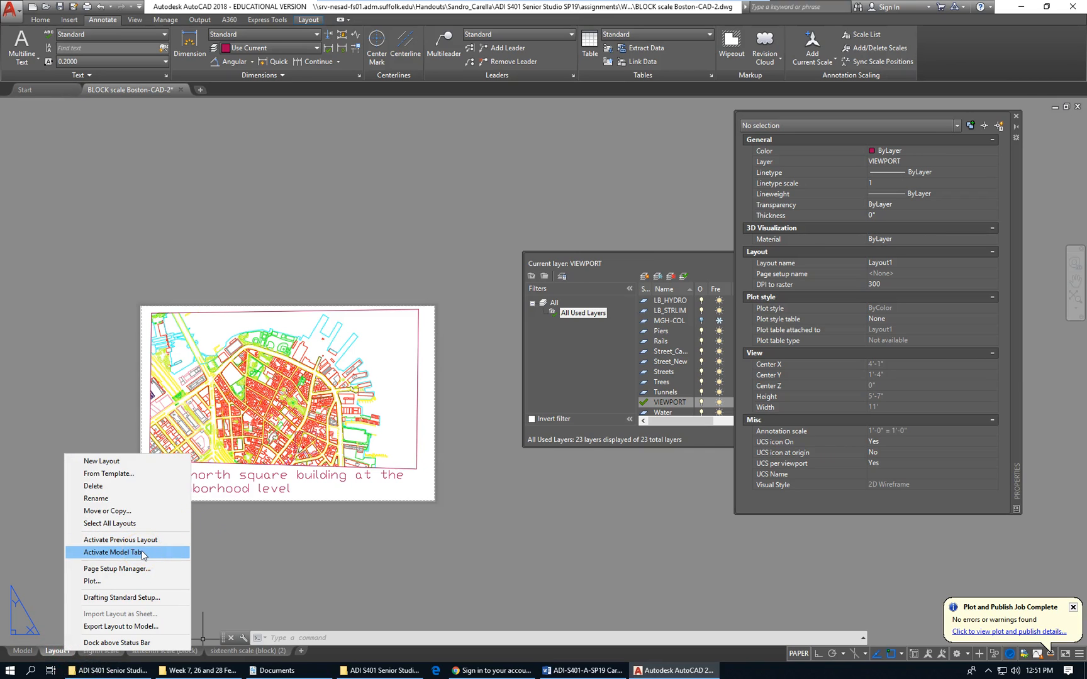
pyautogui.click(111, 499)
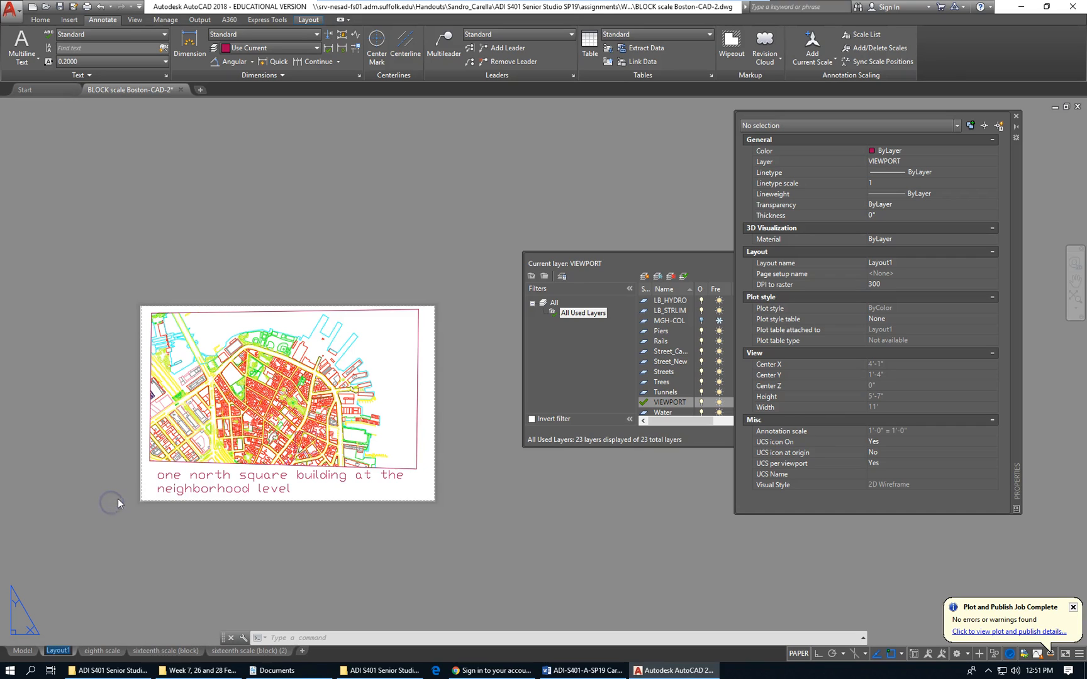
pyautogui.write('neighbor')
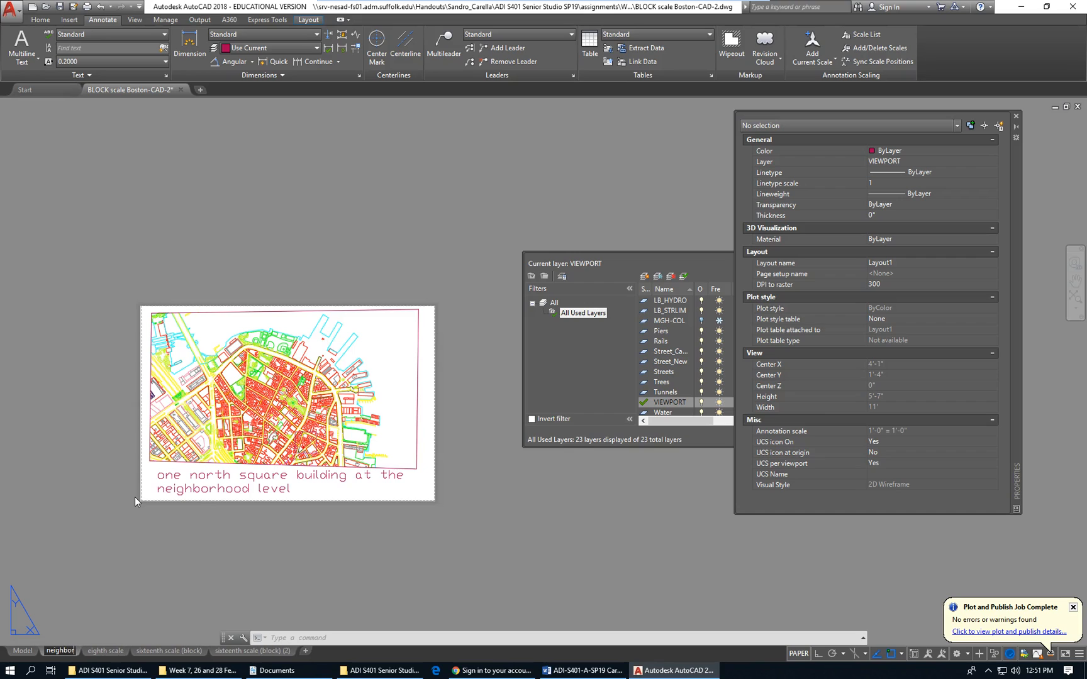
pyautogui.write('hood scale')
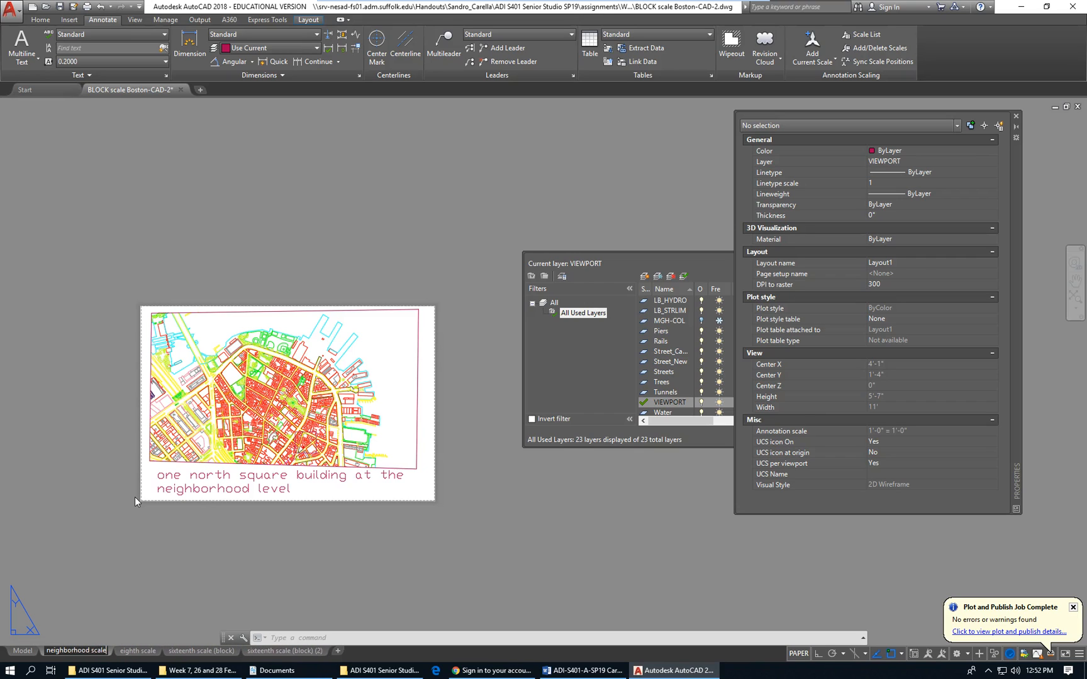
pyautogui.press('Return')
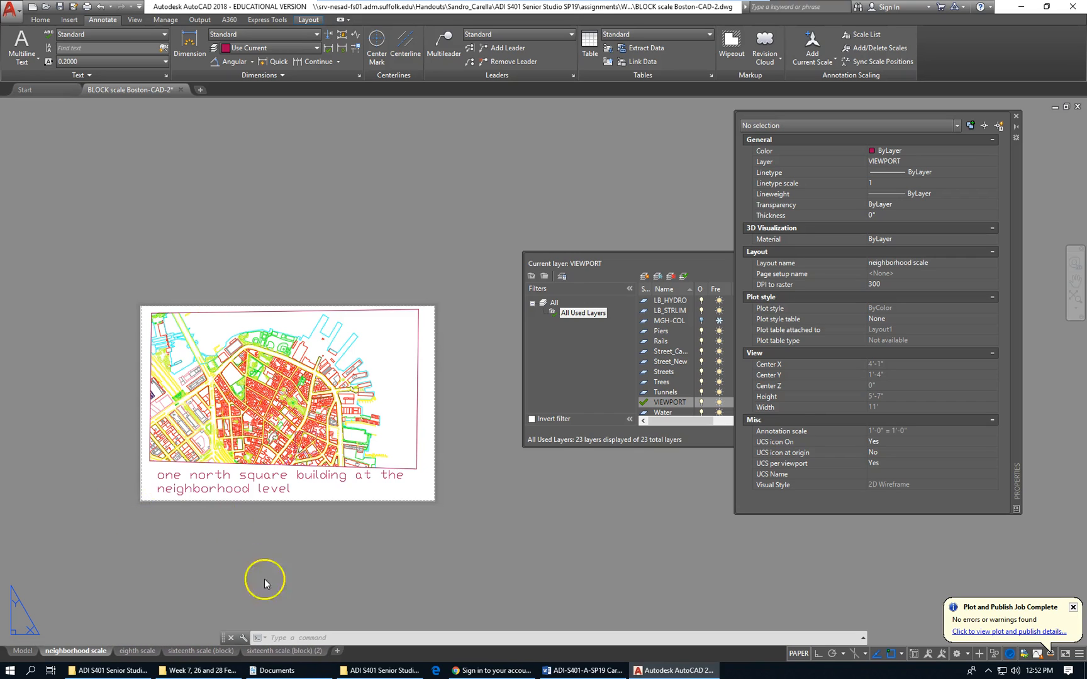
# Rename the "sixteenth scale (block) (2)" layout as "building scale (block) (2)".
pyautogui.moveTo(208, 650)
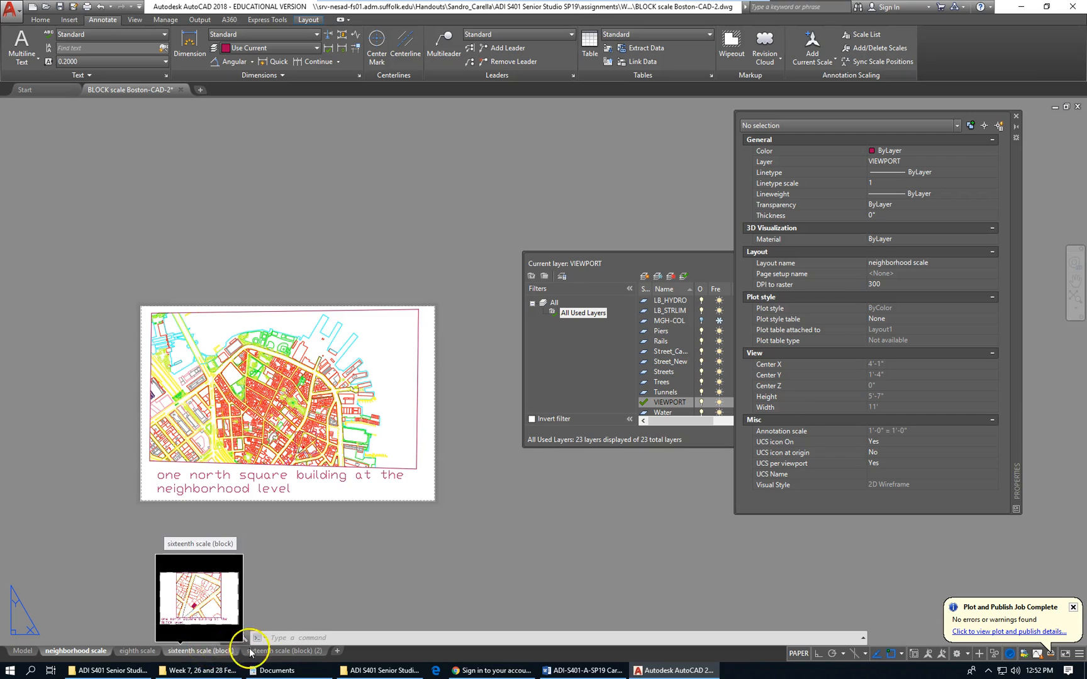
pyautogui.click(301, 651)
pyautogui.click(287, 652)
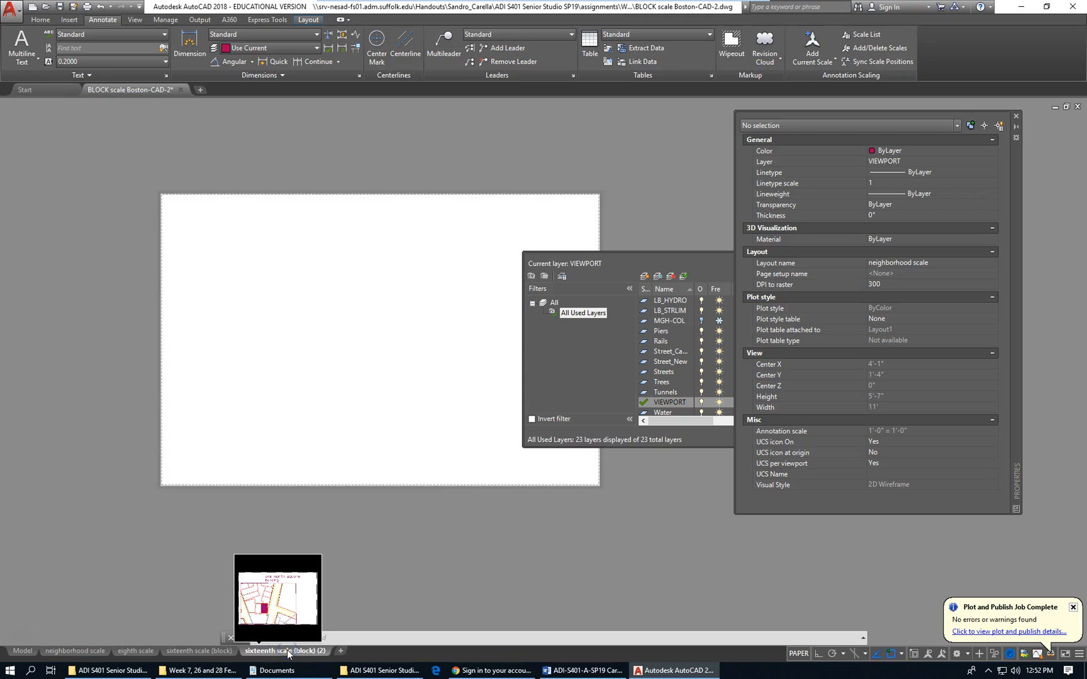
pyautogui.rightClick(288, 654)
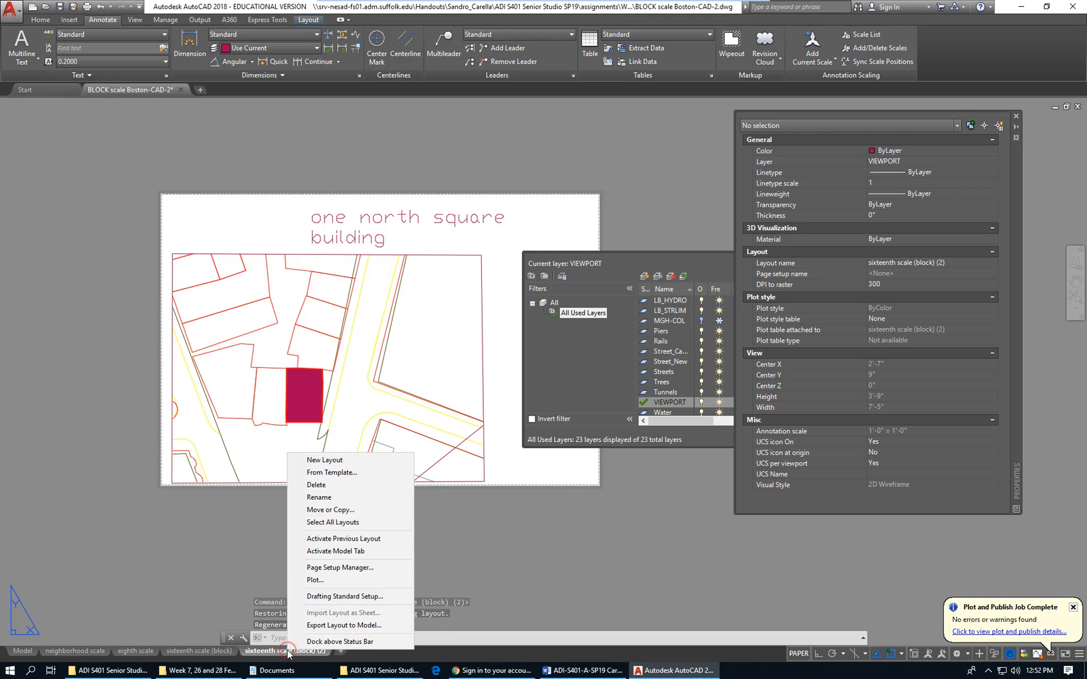
pyautogui.click(347, 496)
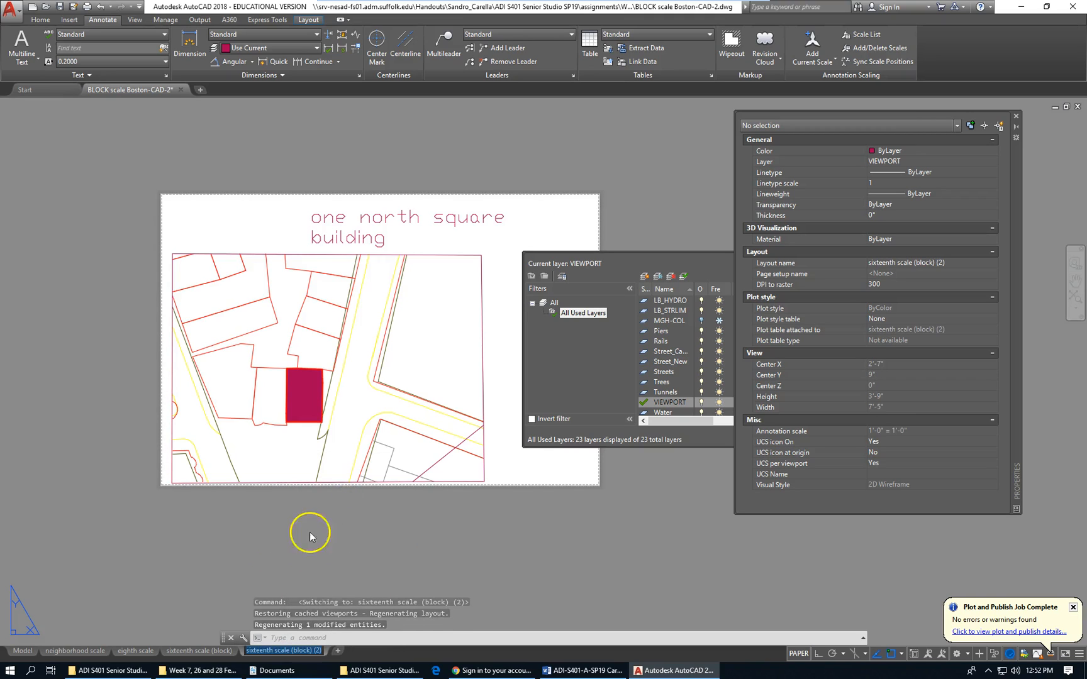
pyautogui.click(290, 652)
pyautogui.doubleClick(272, 650)
pyautogui.write('building')
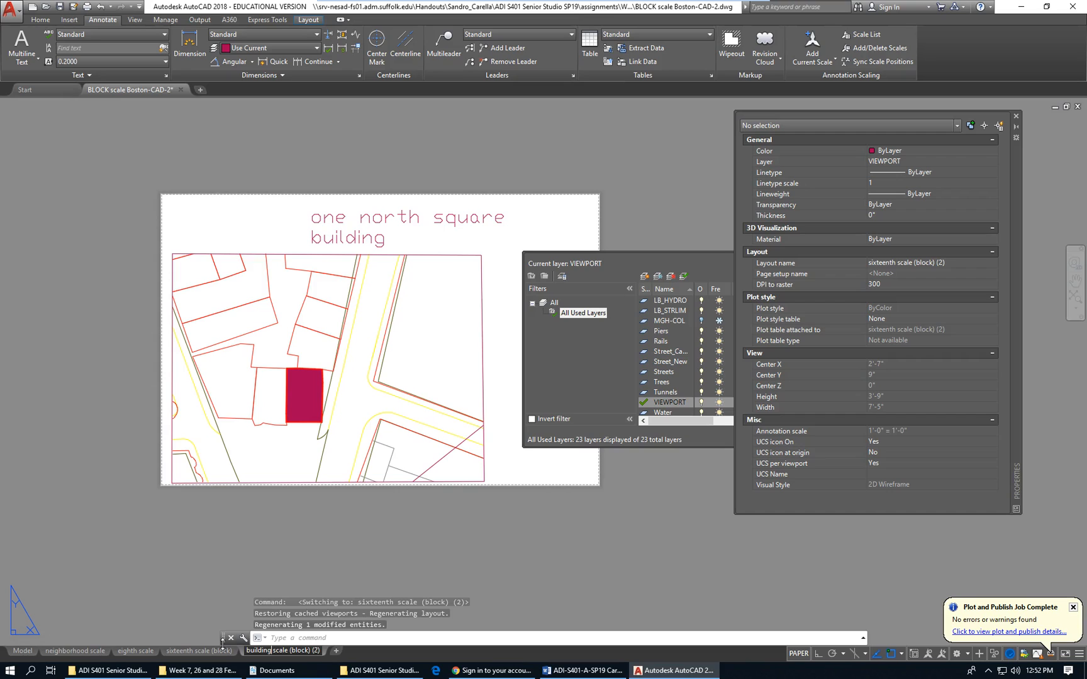
pyautogui.press('Return')
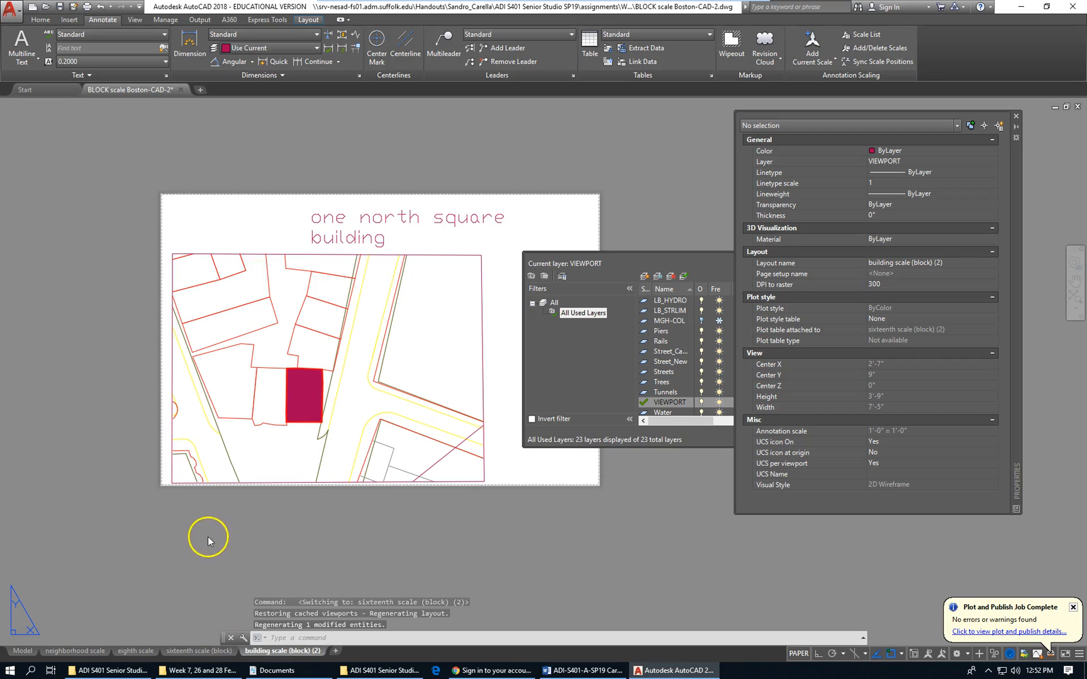
# Delete the "eighth scale" layout from the drawing.
pyautogui.click(137, 651)
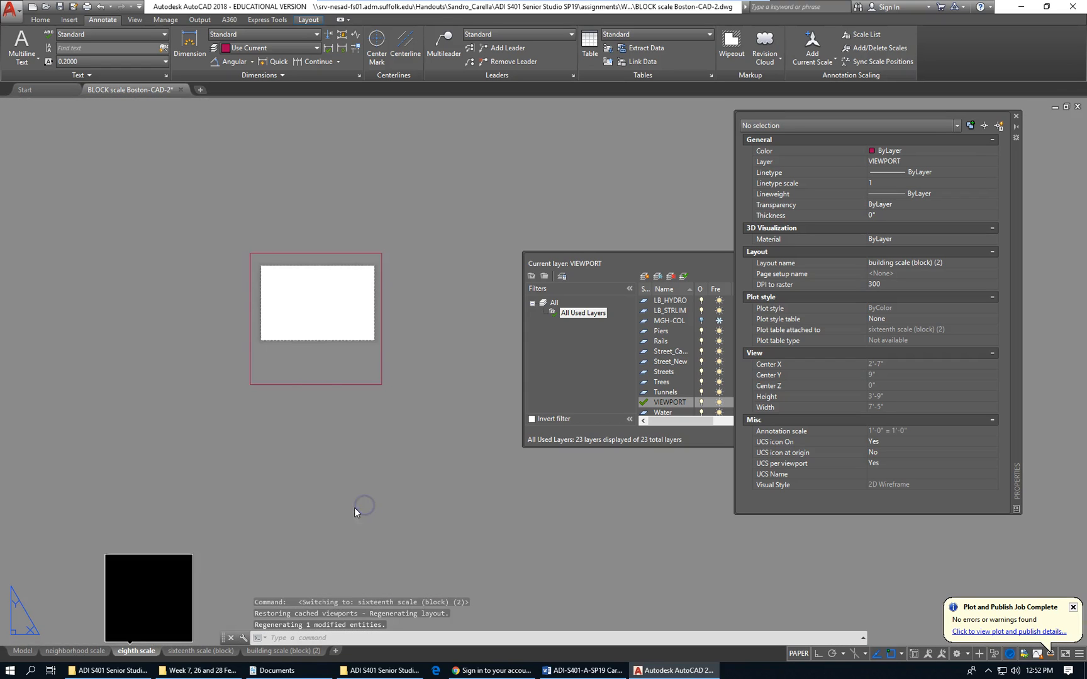
pyautogui.click(364, 510)
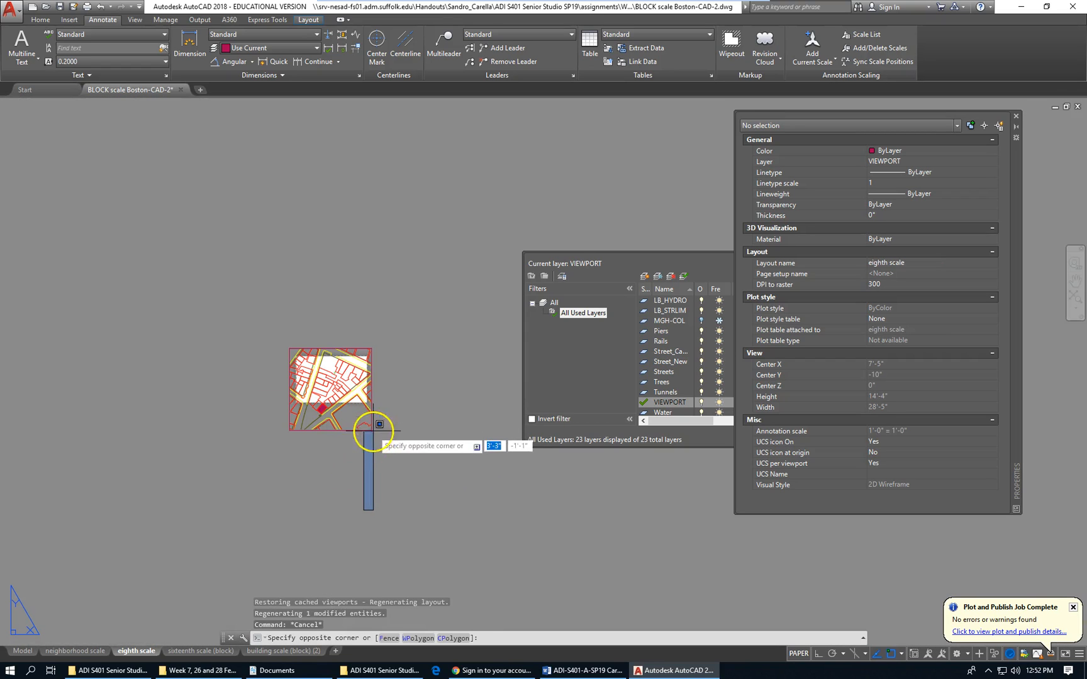
pyautogui.press('Escape')
pyautogui.press('Escape')
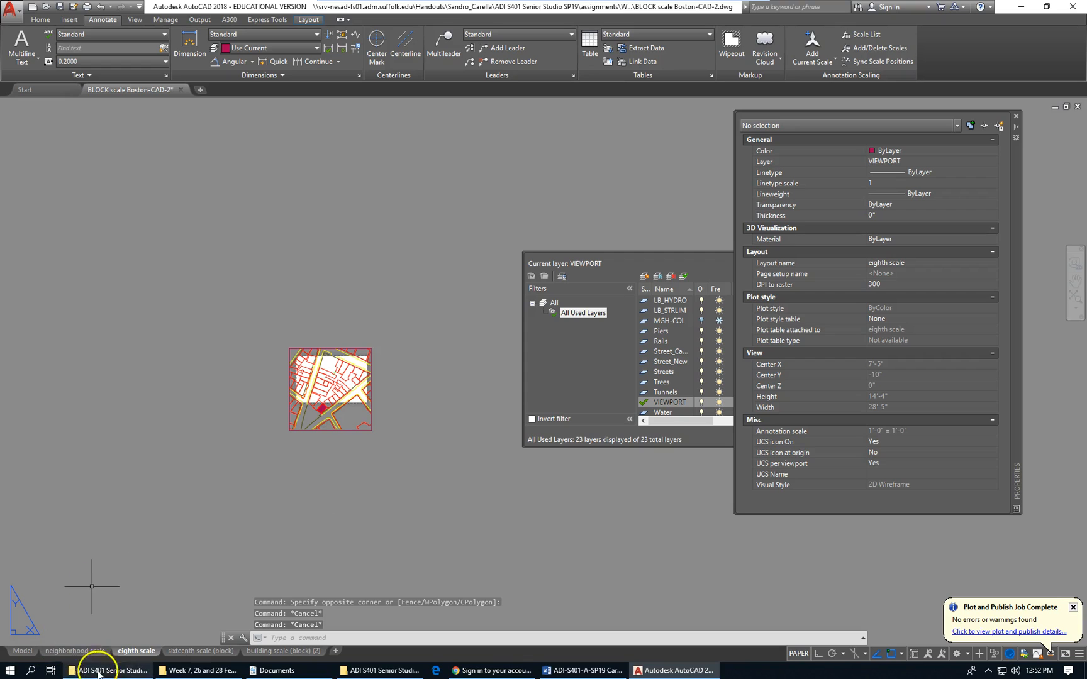
pyautogui.rightClick(125, 651)
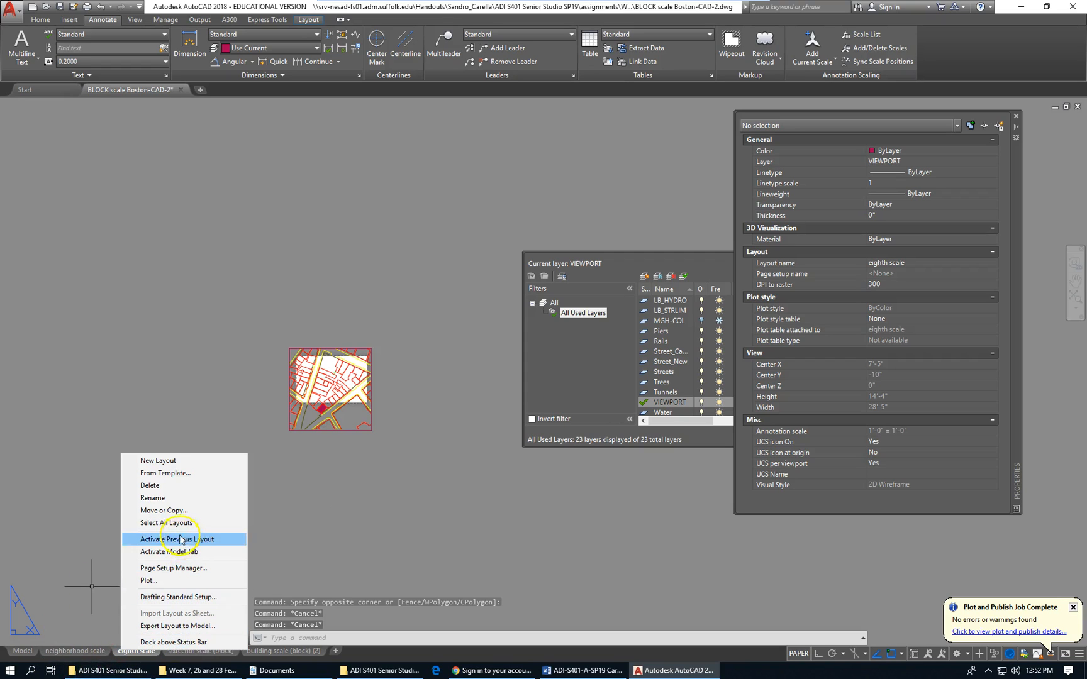
pyautogui.click(189, 485)
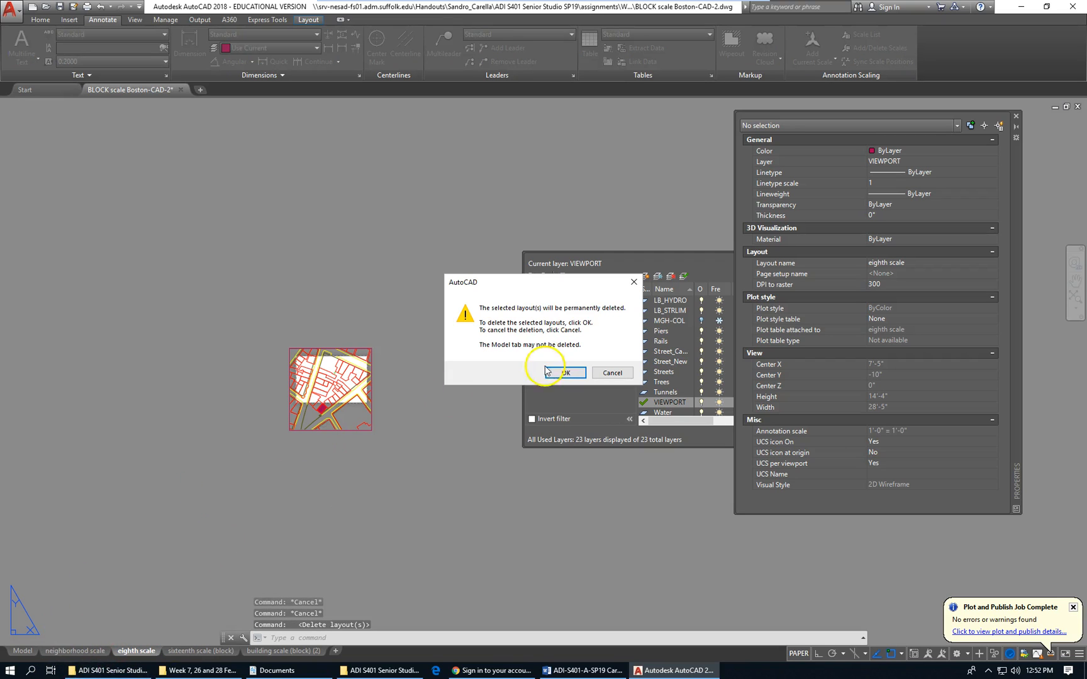
pyautogui.click(563, 372)
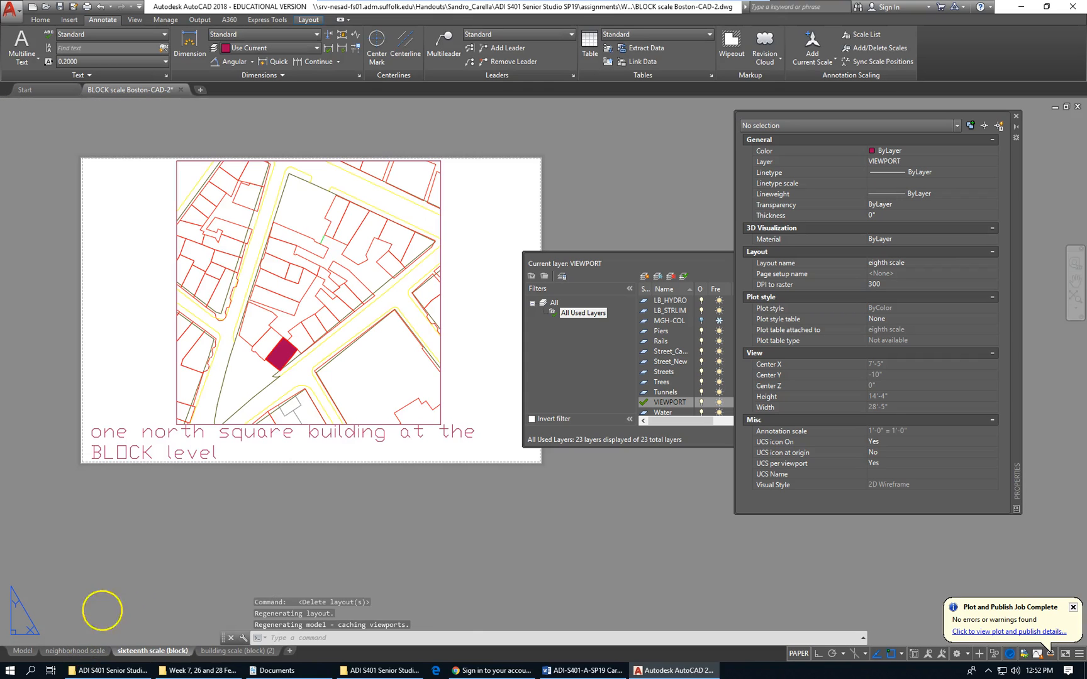
pyautogui.click(336, 547)
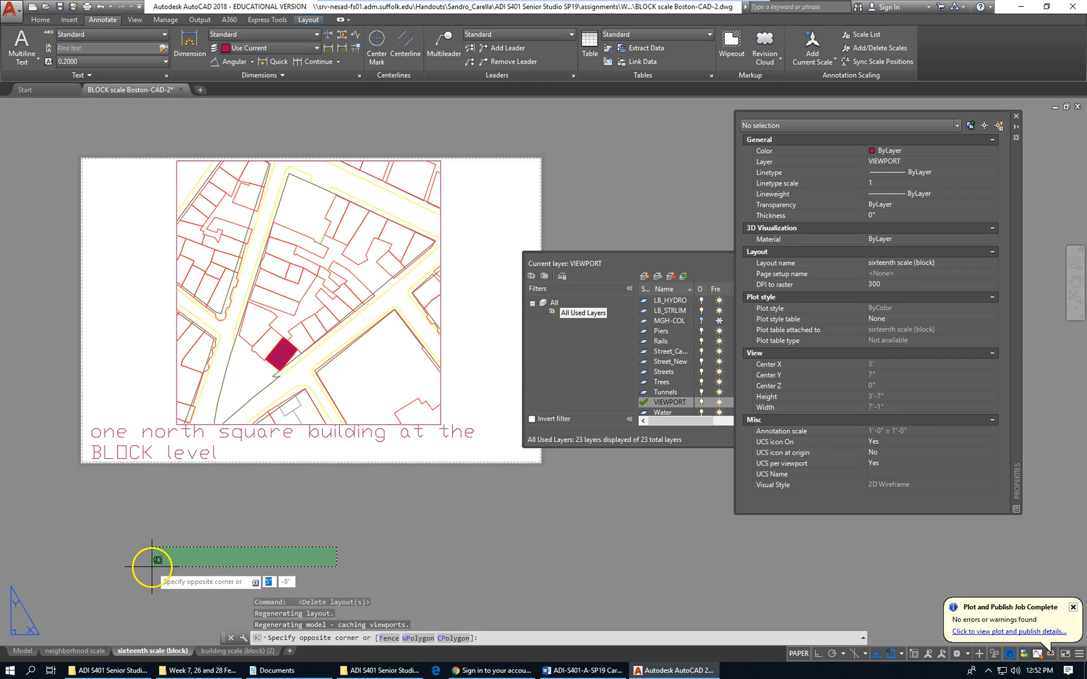
pyautogui.press('Escape')
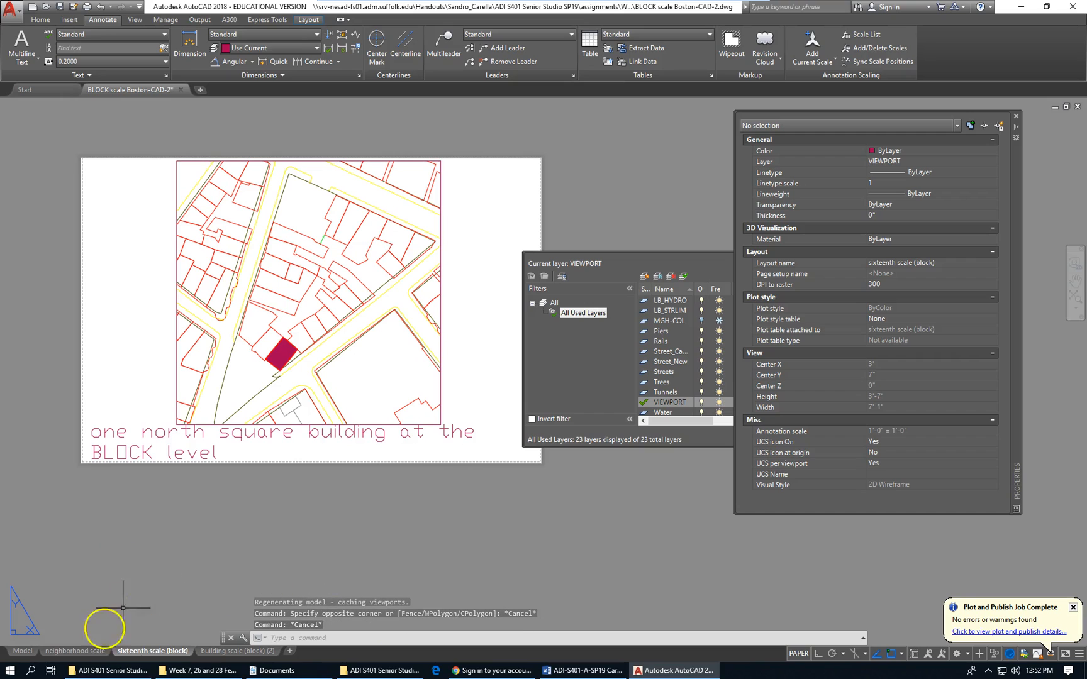
# Review the neighborhood scale, sixteenth scale (block) and building scale layouts one after another.
pyautogui.click(77, 652)
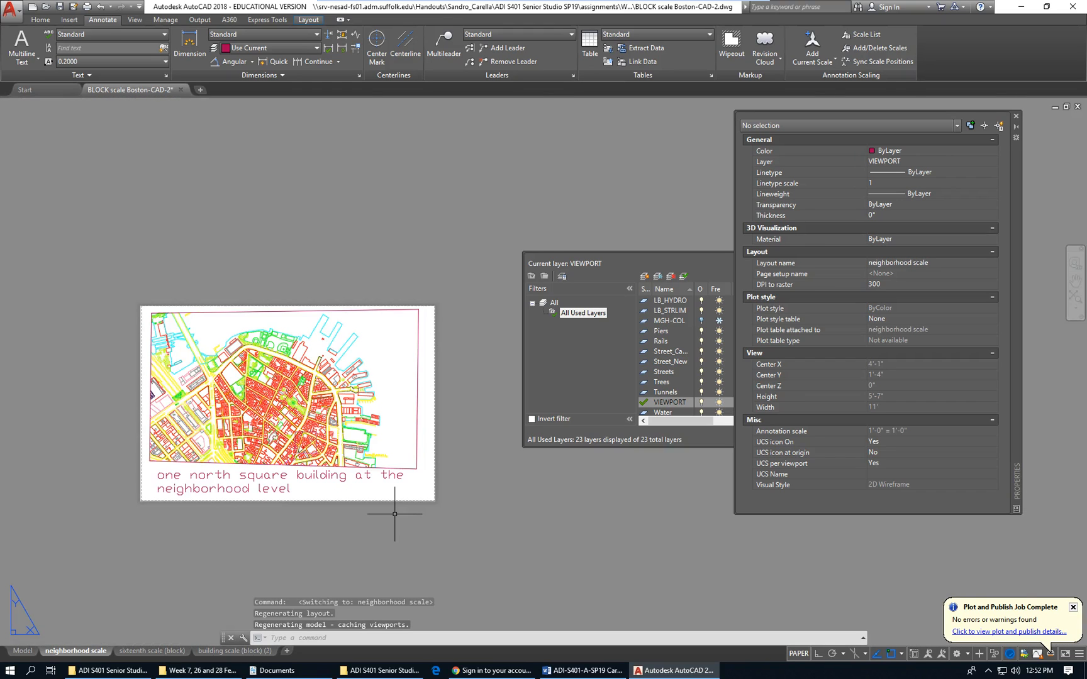
pyautogui.click(144, 652)
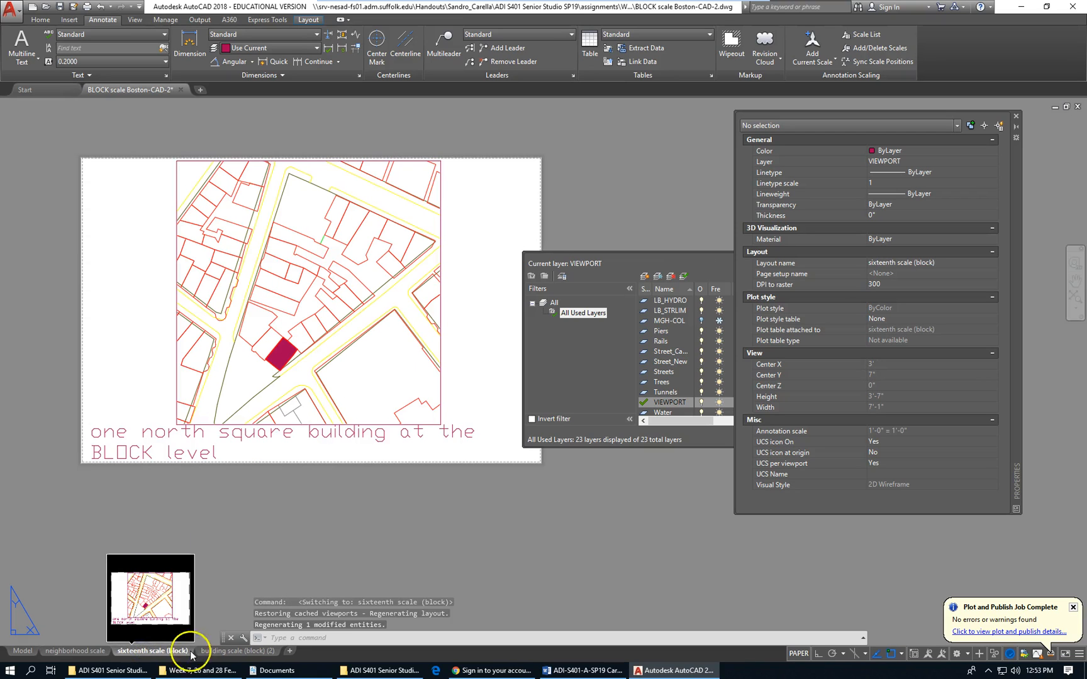
pyautogui.click(218, 652)
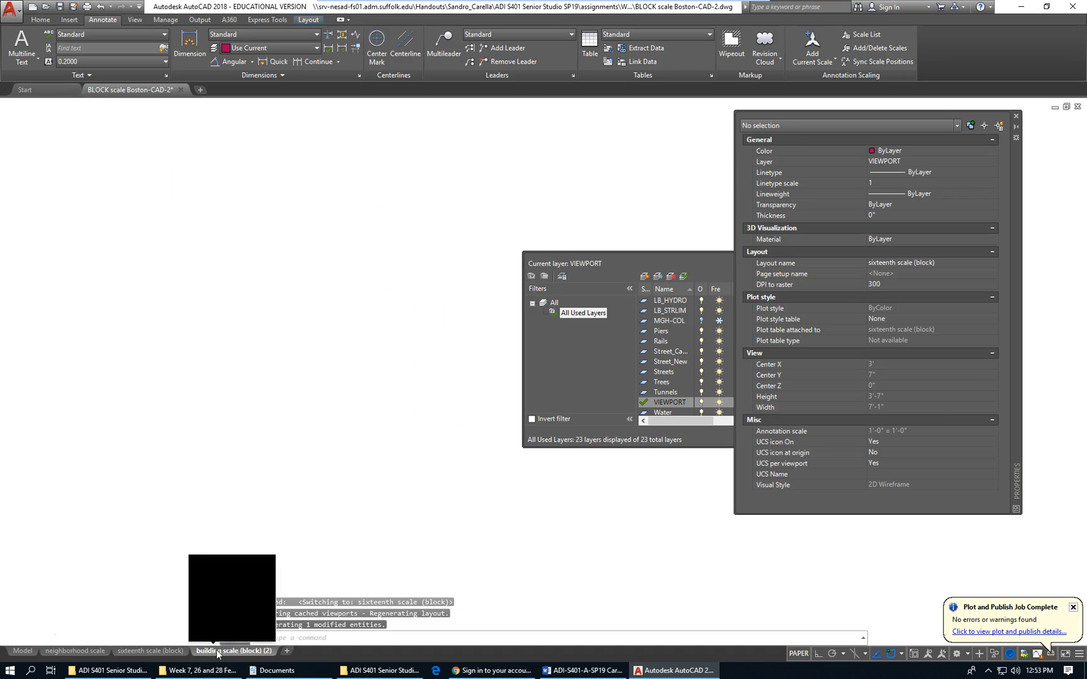